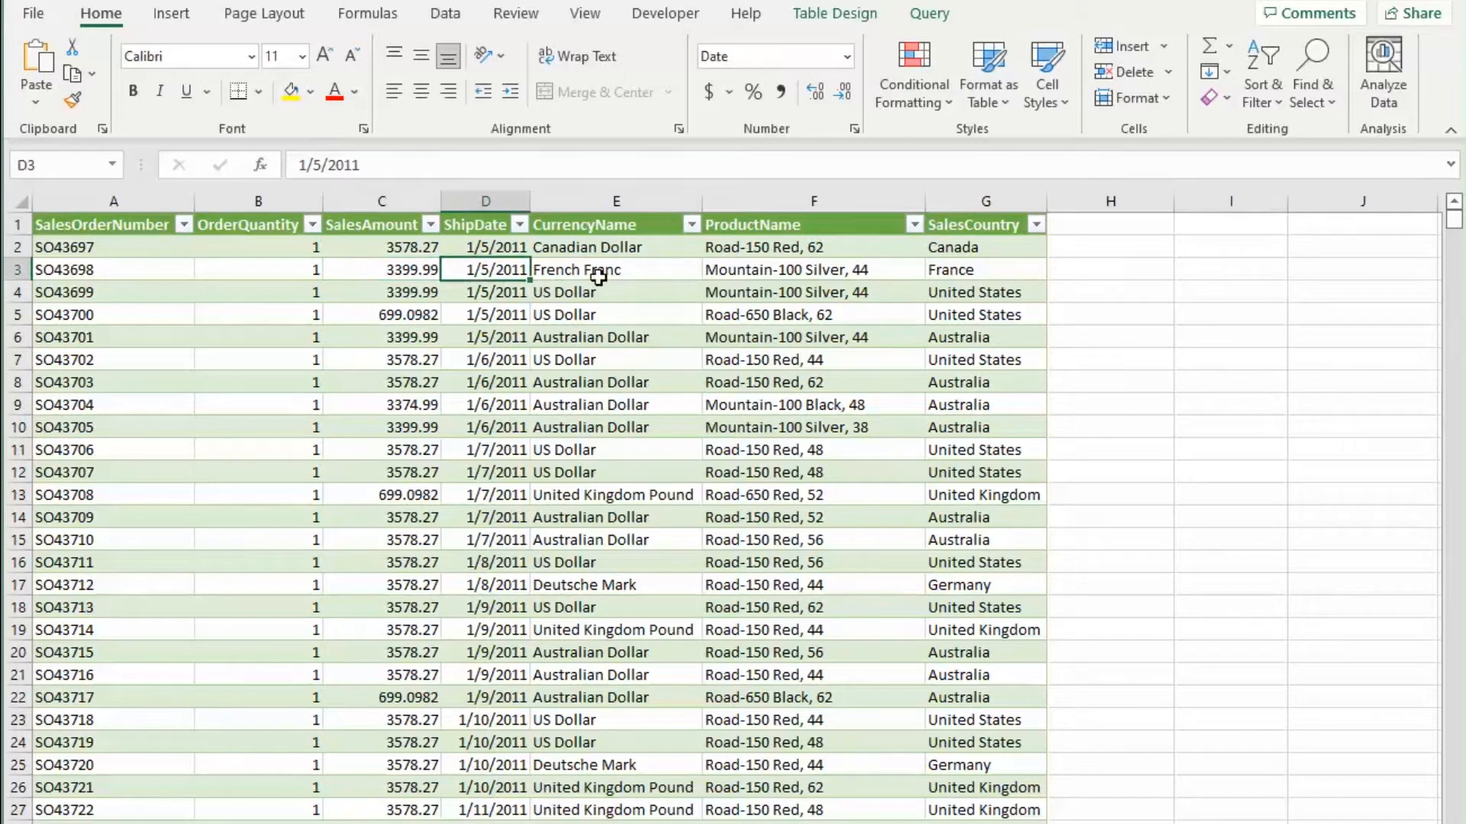
Step: Review the source sales table and the pivot table summarizing order quantity by sales country and ship year
{"action": "left_click", "coordinate": [832, 275]}
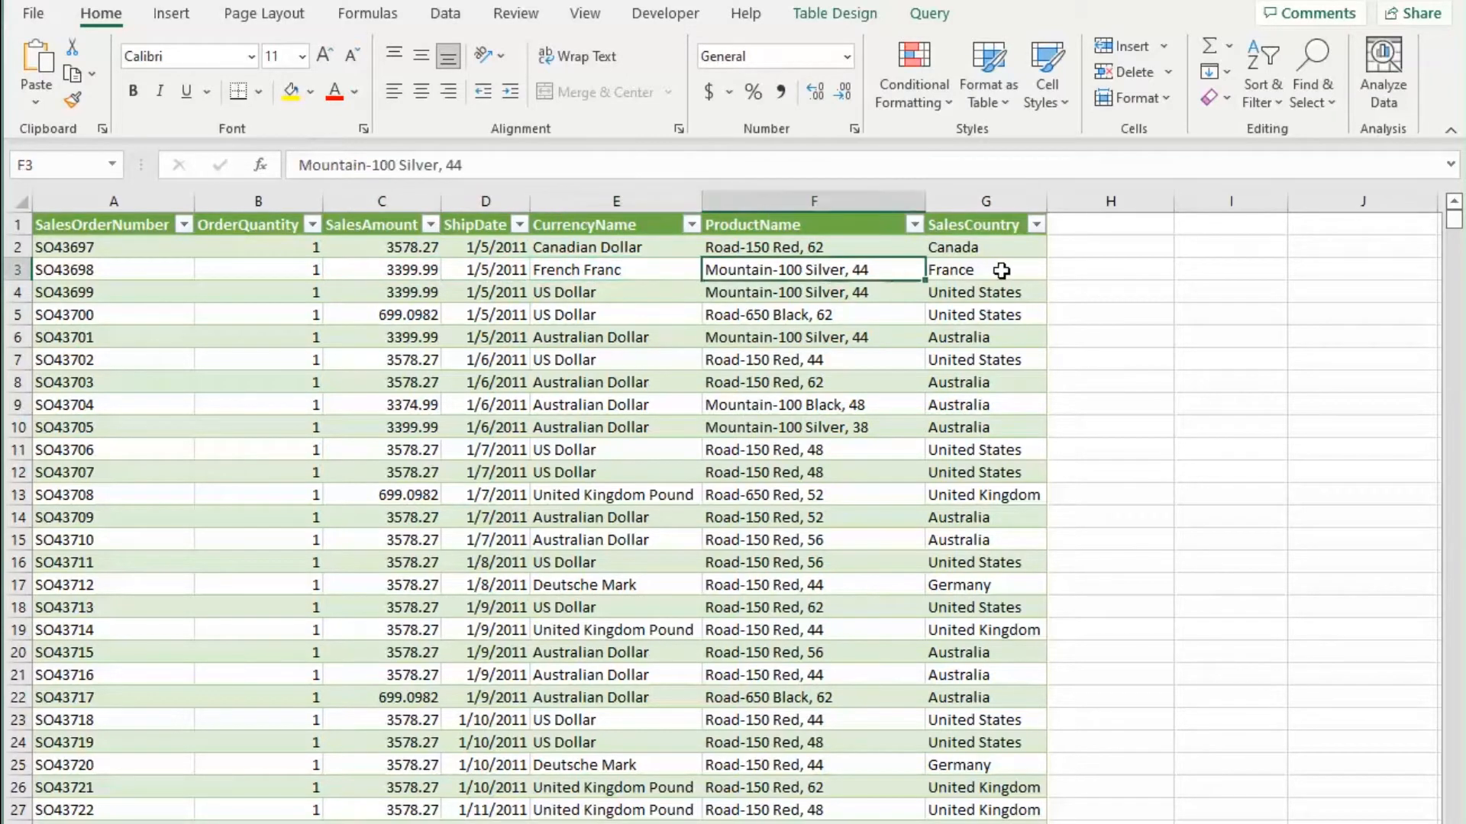
{"action": "left_click", "coordinate": [1001, 270]}
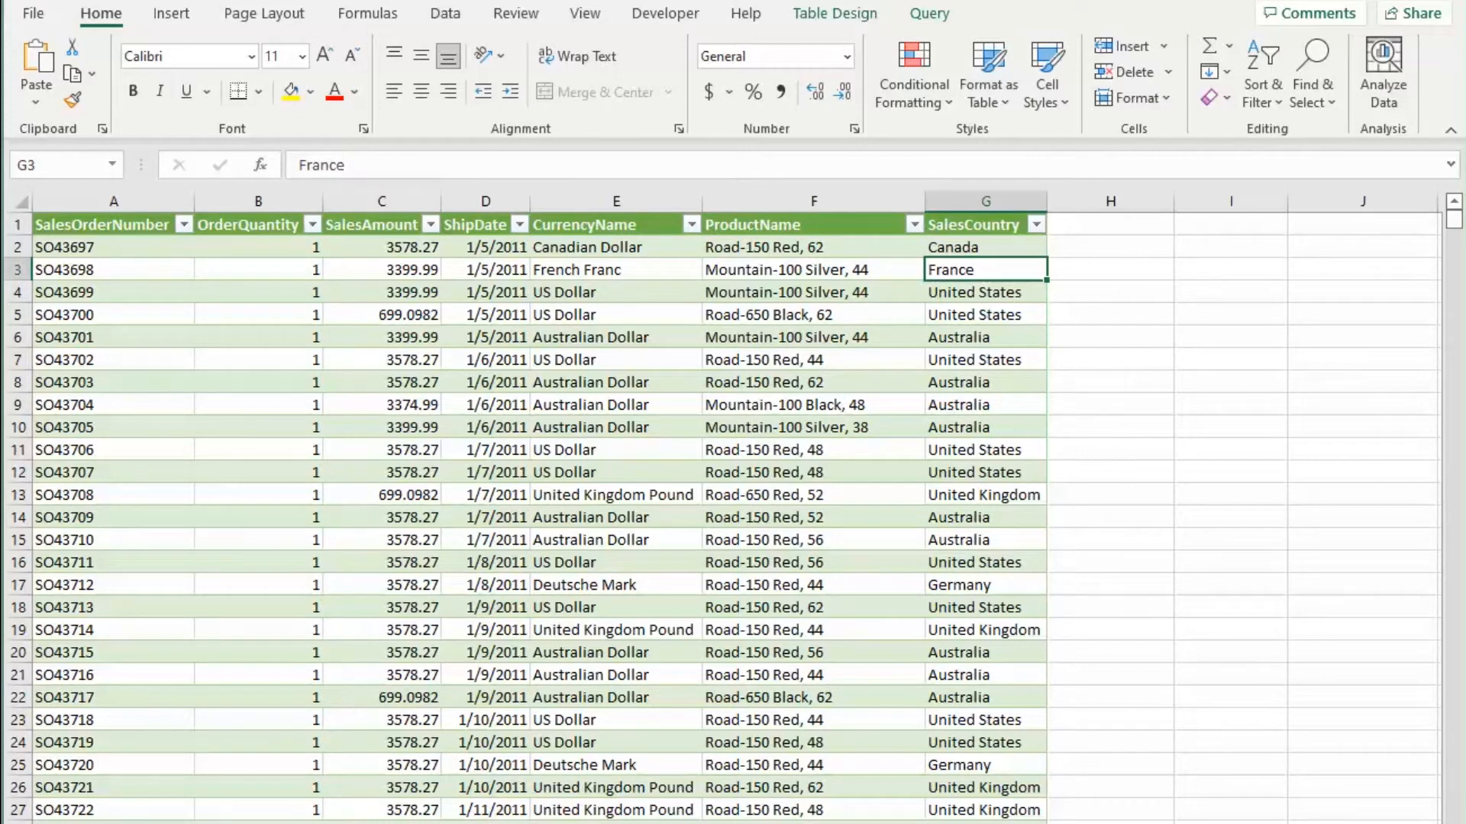
{"action": "key", "text": "ctrl+Page_Up"}
{"action": "left_click", "coordinate": [447, 789]}
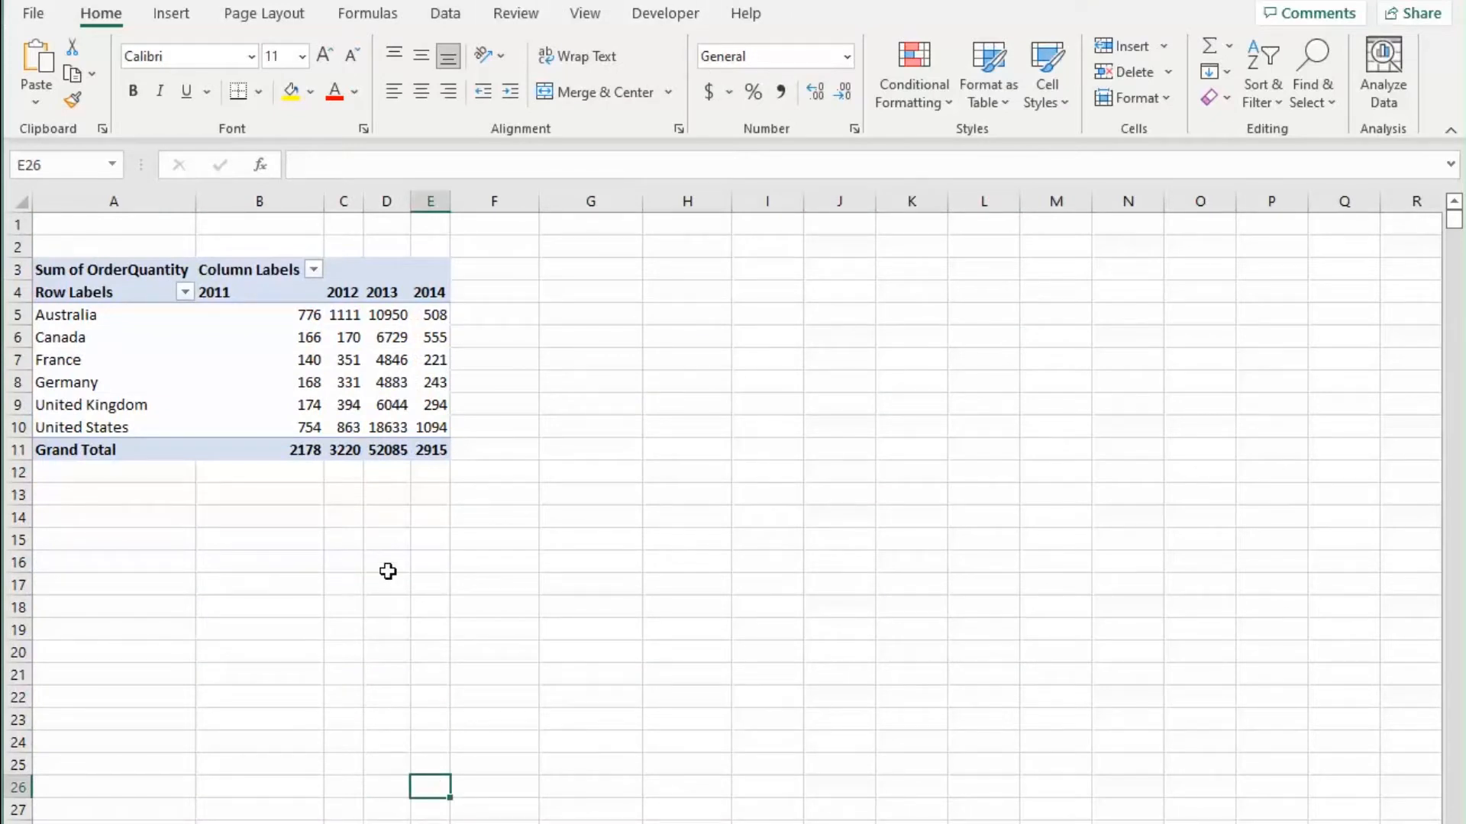
{"action": "left_click", "coordinate": [273, 511]}
{"action": "left_click", "coordinate": [296, 315]}
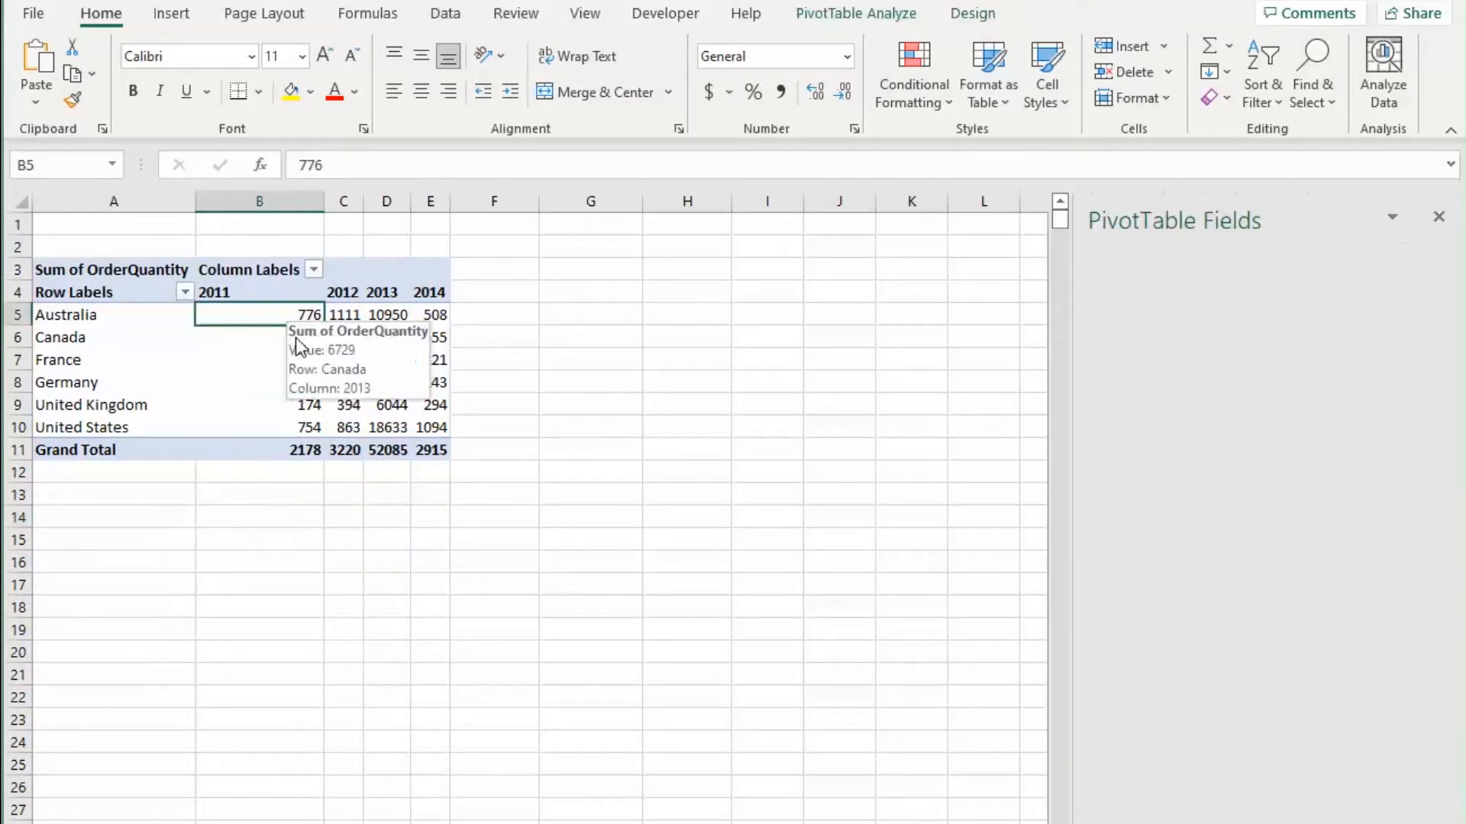
{"action": "left_click_drag", "start_coordinate": [278, 314], "coordinate": [254, 429]}
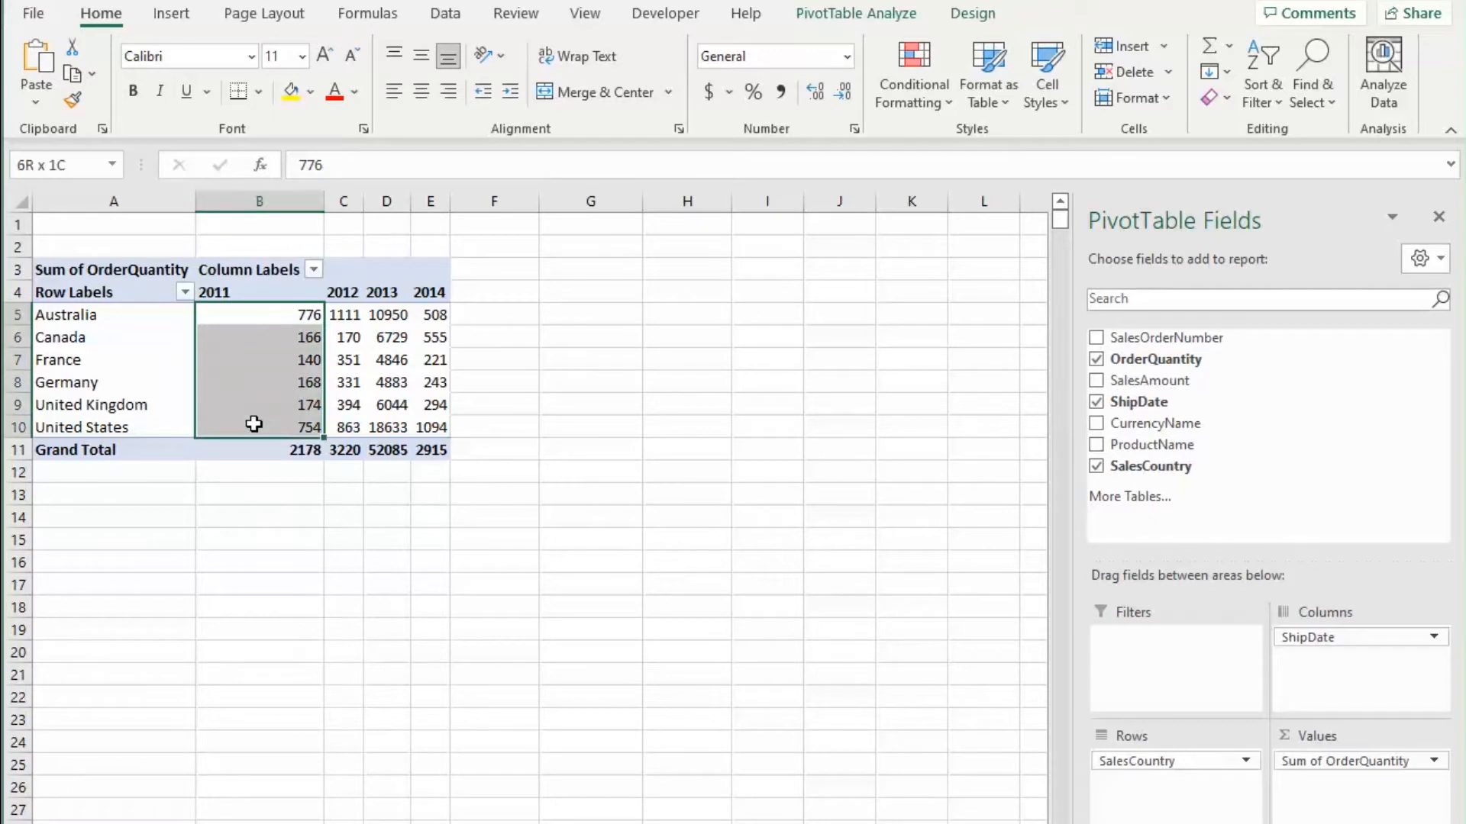
{"action": "left_click", "coordinate": [238, 294]}
{"action": "left_click_drag", "start_coordinate": [69, 314], "coordinate": [77, 428]}
{"action": "left_click", "coordinate": [262, 666]}
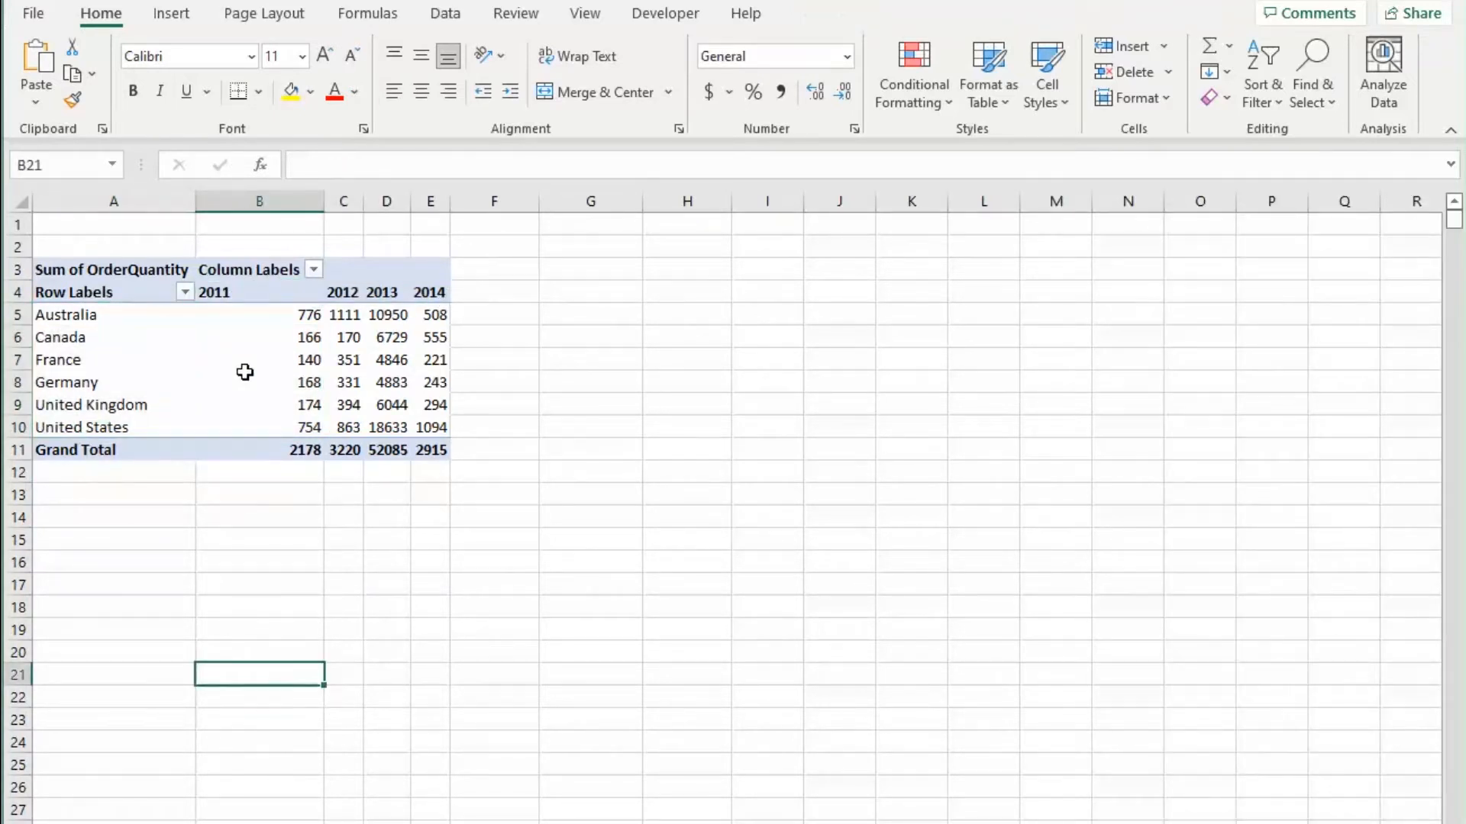
{"action": "mouse_move", "coordinate": [244, 372]}
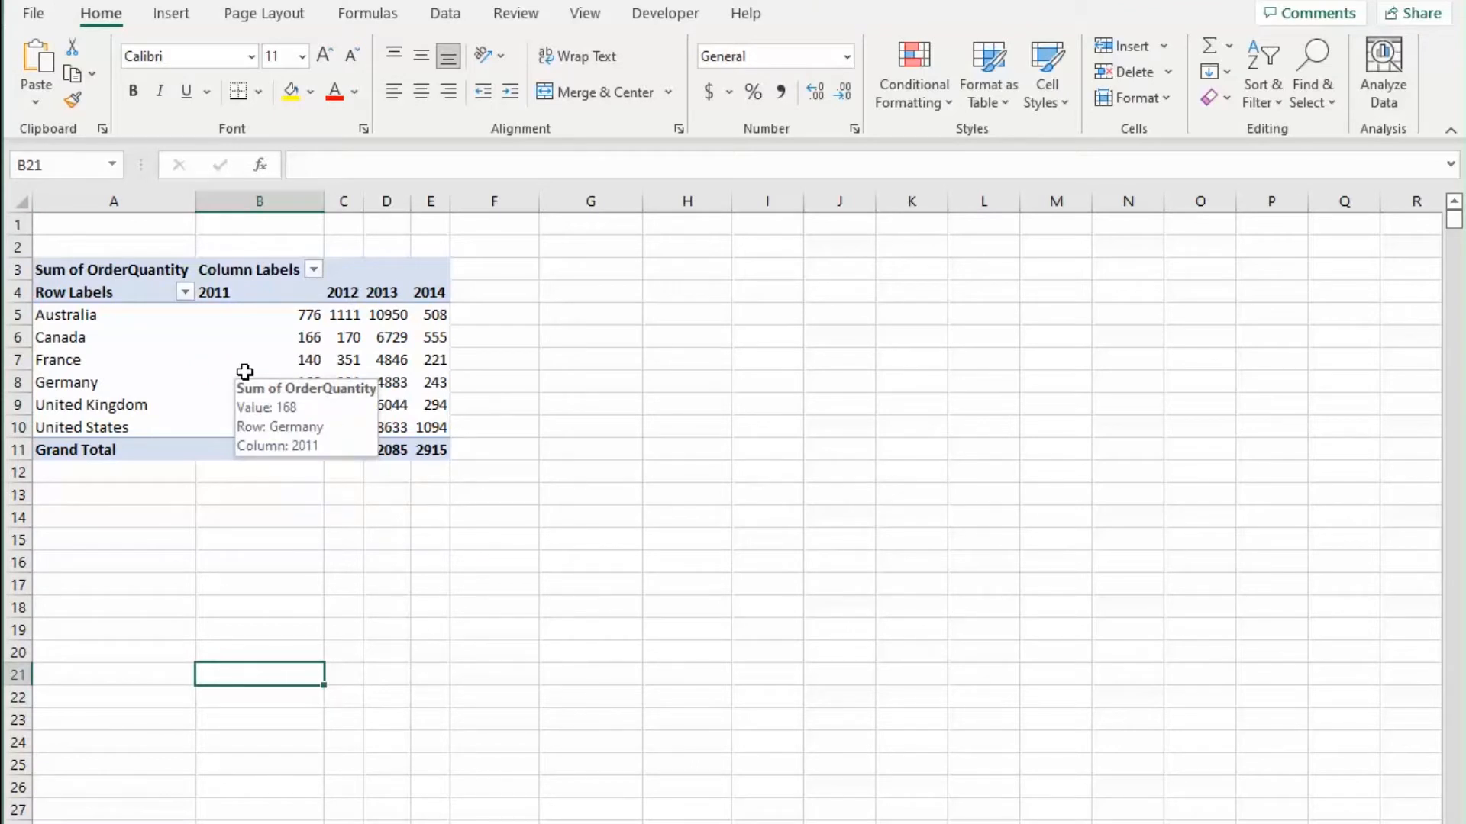
{"action": "left_click", "coordinate": [336, 559]}
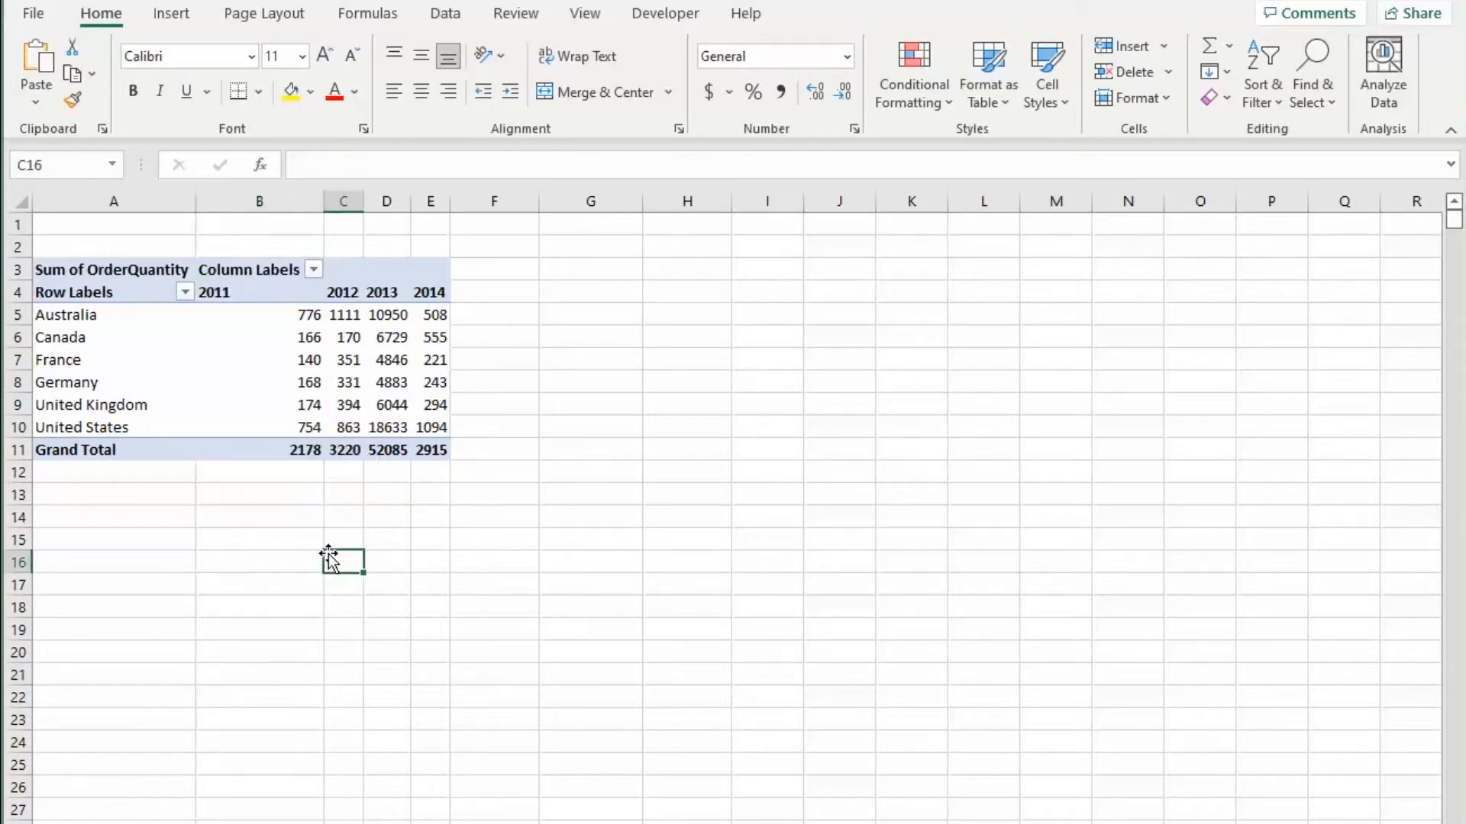
{"action": "mouse_move", "coordinate": [250, 455]}
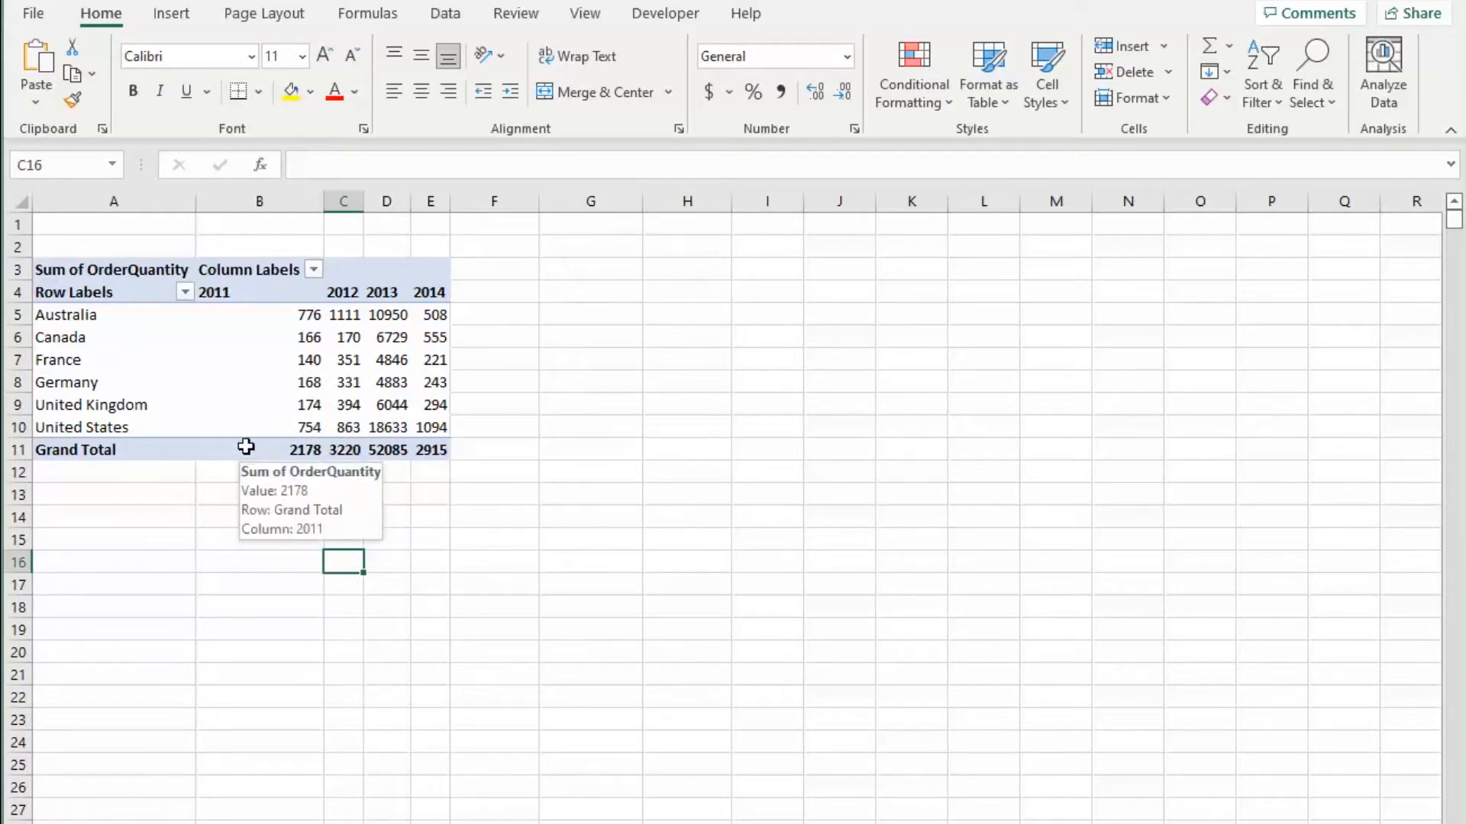
Step: Enable the classic PivotTable layout in the pivot table's display options
{"action": "left_click", "coordinate": [185, 348]}
{"action": "right_click", "coordinate": [212, 360]}
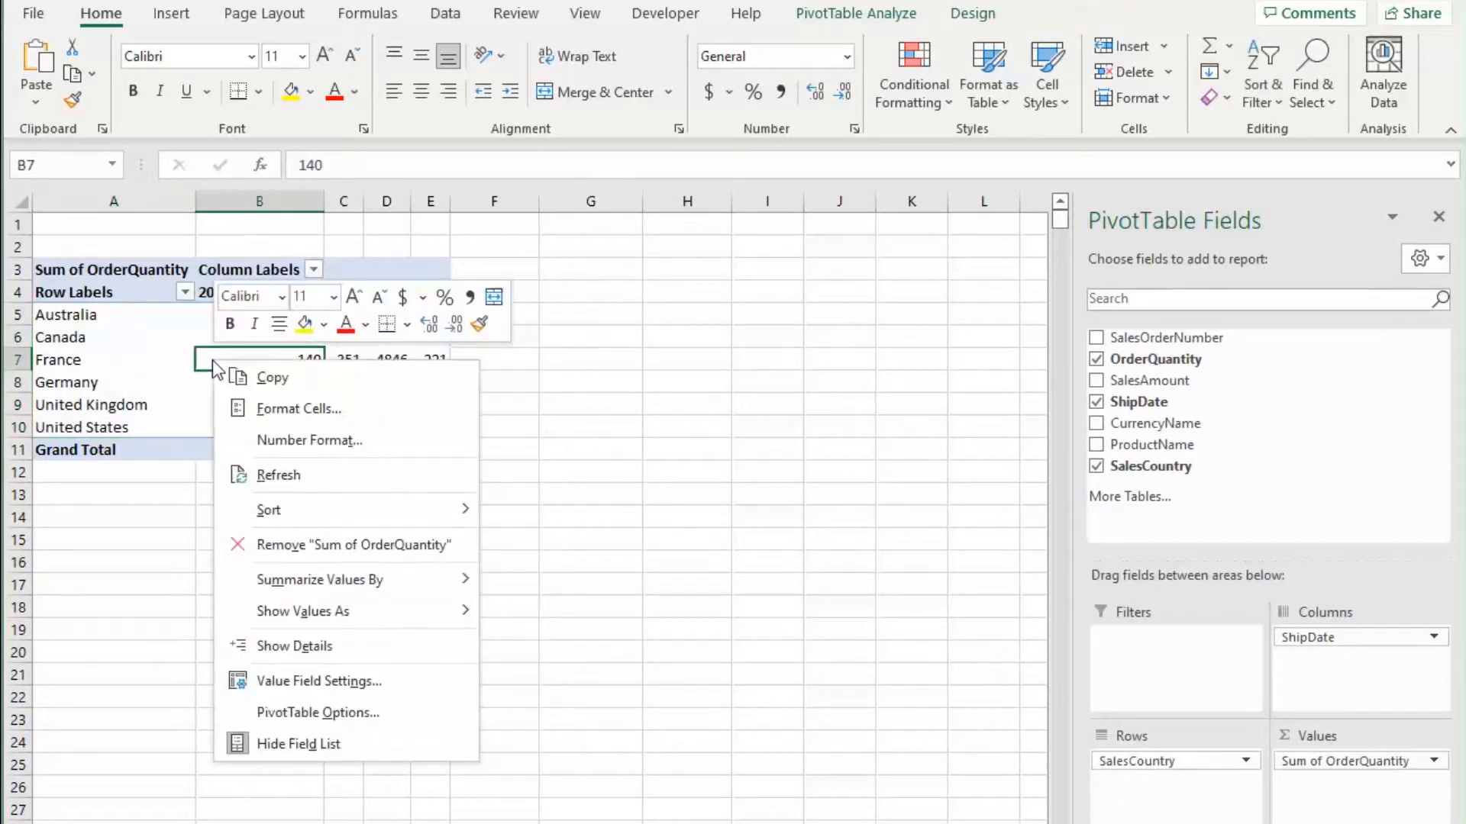
{"action": "left_click", "coordinate": [295, 724]}
{"action": "left_click", "coordinate": [288, 529]}
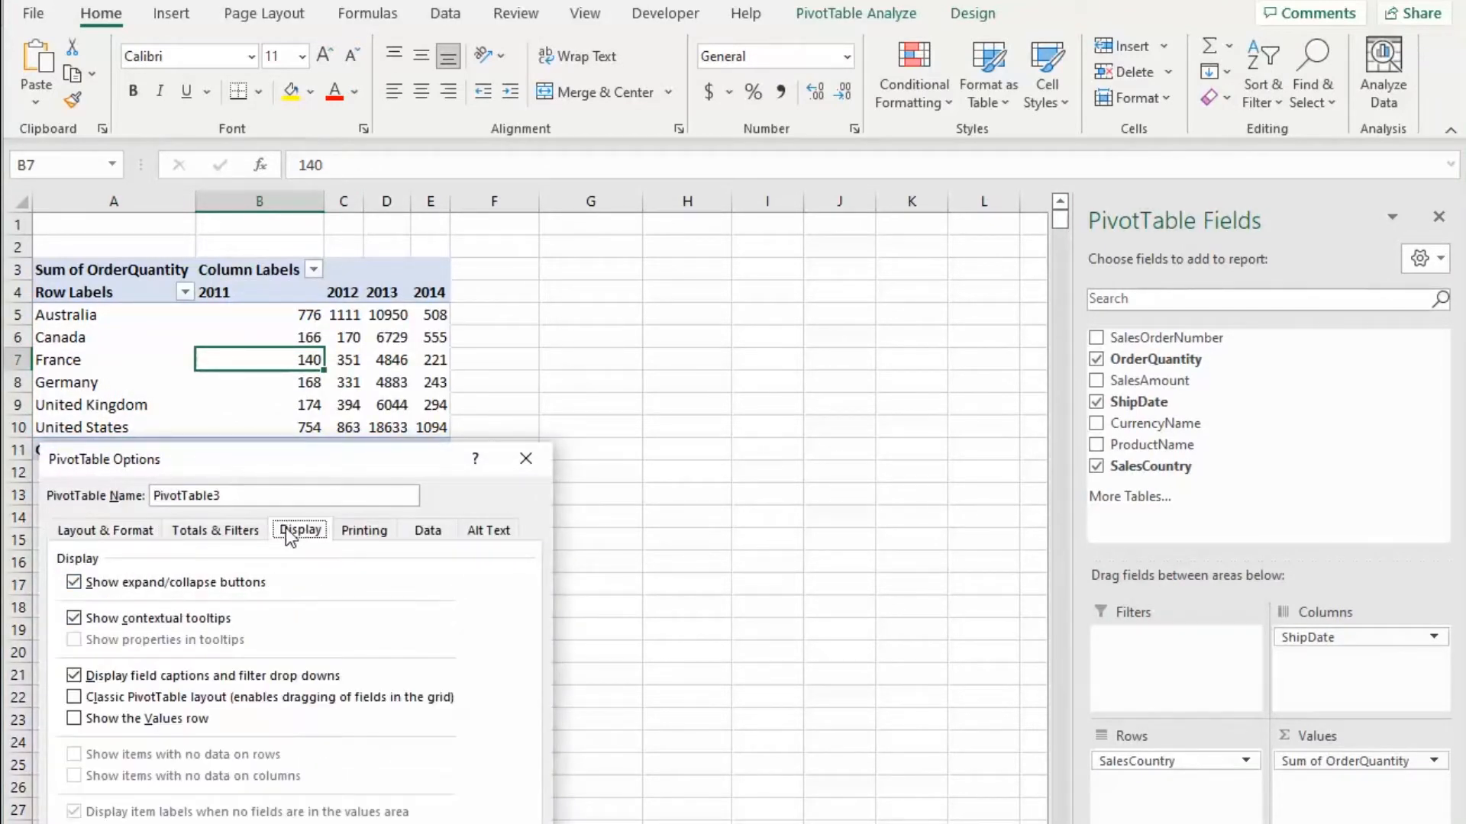
{"action": "left_click", "coordinate": [74, 697]}
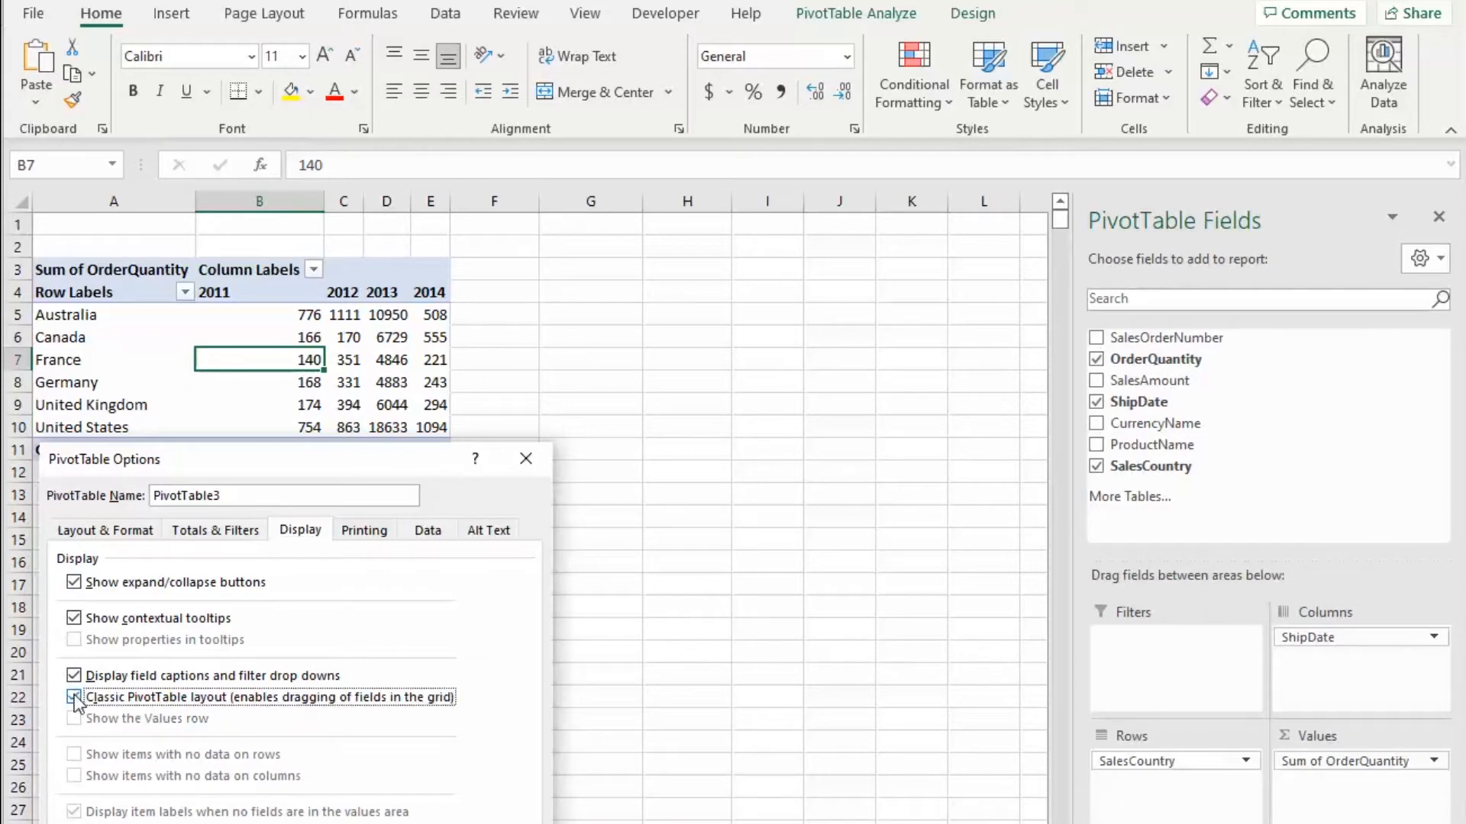
{"action": "left_click_drag", "start_coordinate": [293, 463], "coordinate": [362, 321]}
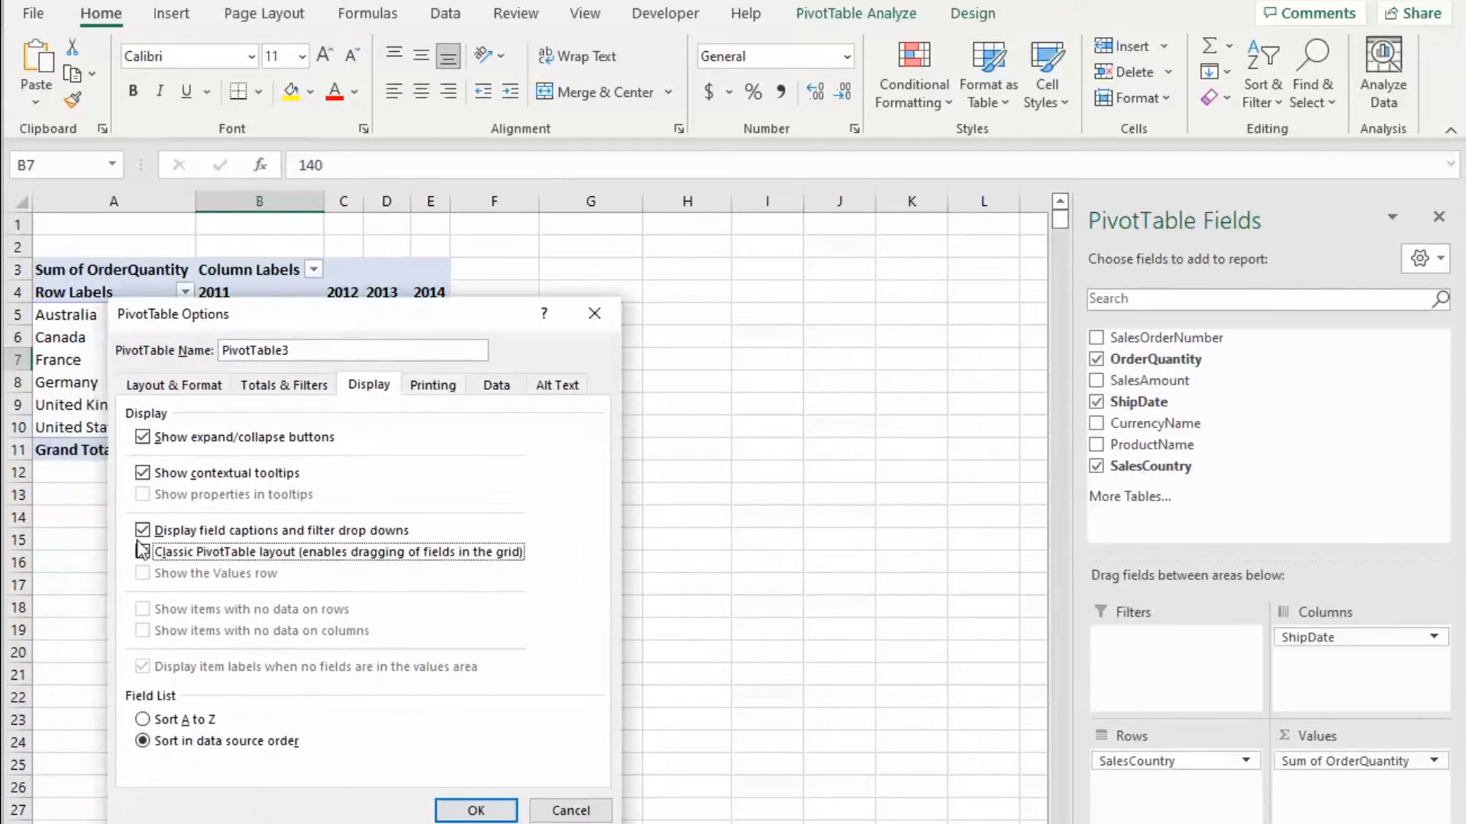
{"action": "left_click", "coordinate": [476, 810]}
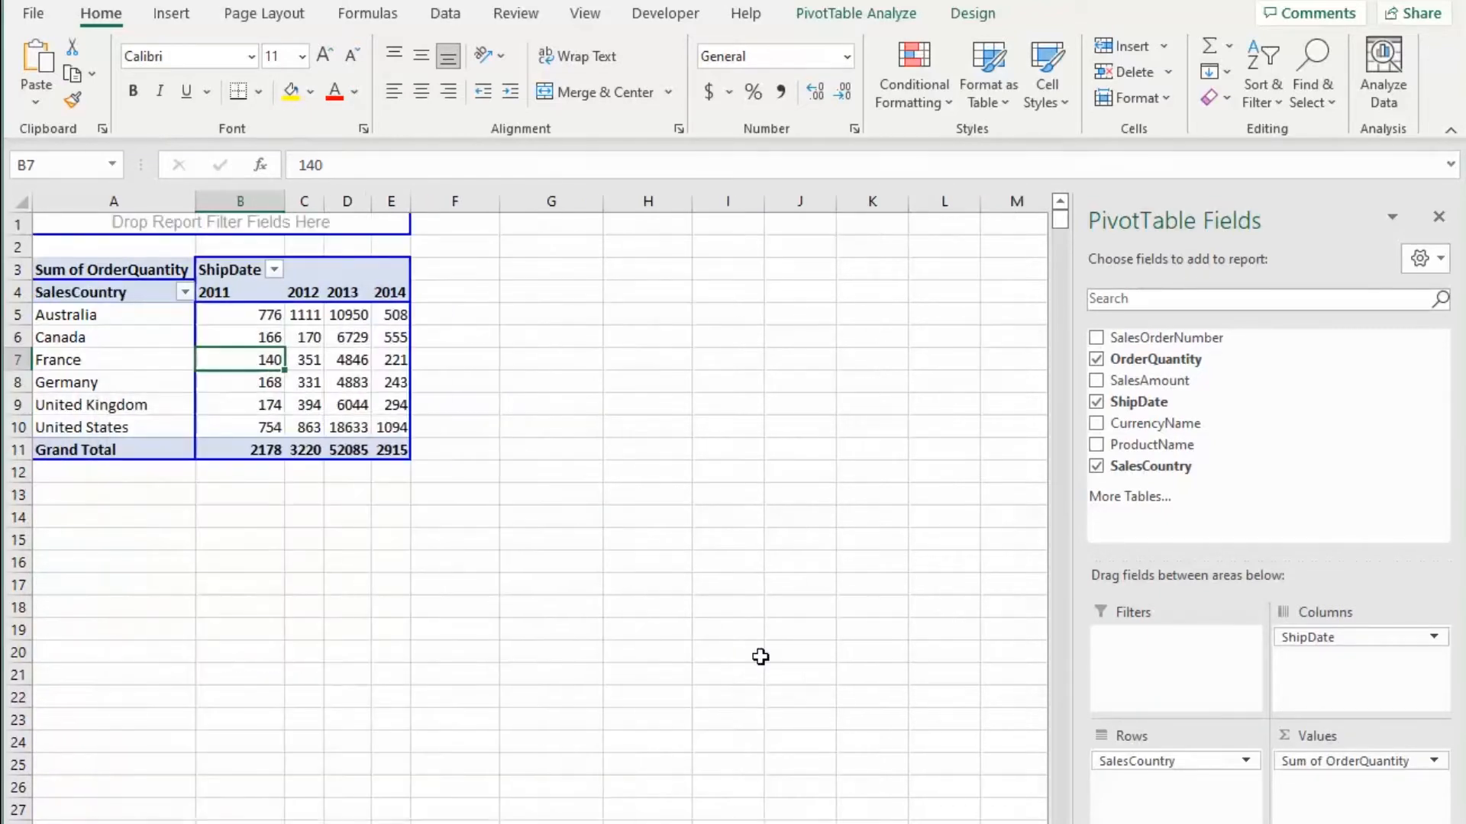
Step: Add the ProductName field to the pivot rows below SalesCountry
{"action": "left_click", "coordinate": [573, 482]}
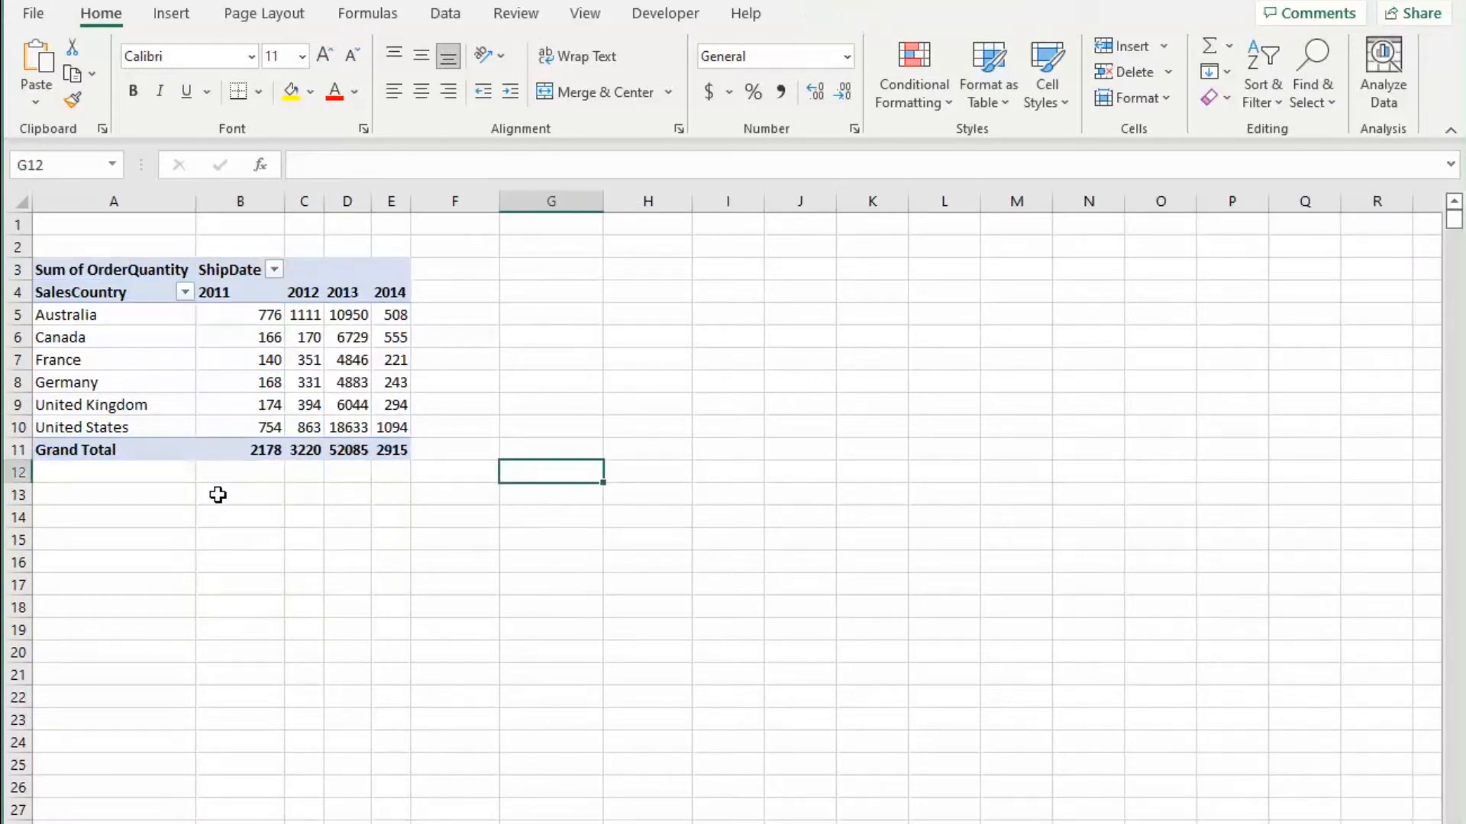
{"action": "key", "text": "Left"}
{"action": "left_click", "coordinate": [220, 497]}
{"action": "left_click", "coordinate": [375, 518]}
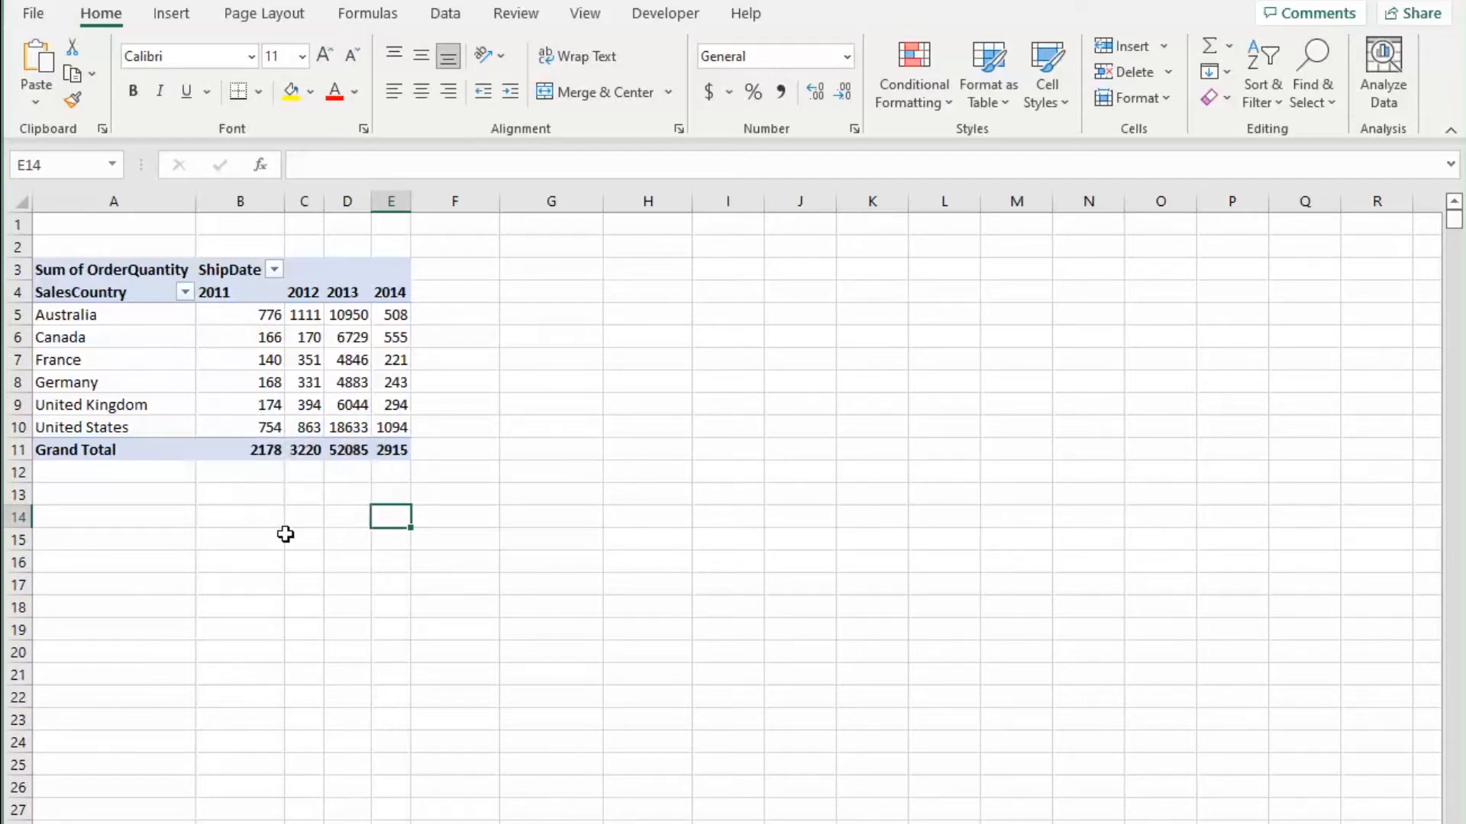
{"action": "left_click", "coordinate": [267, 559]}
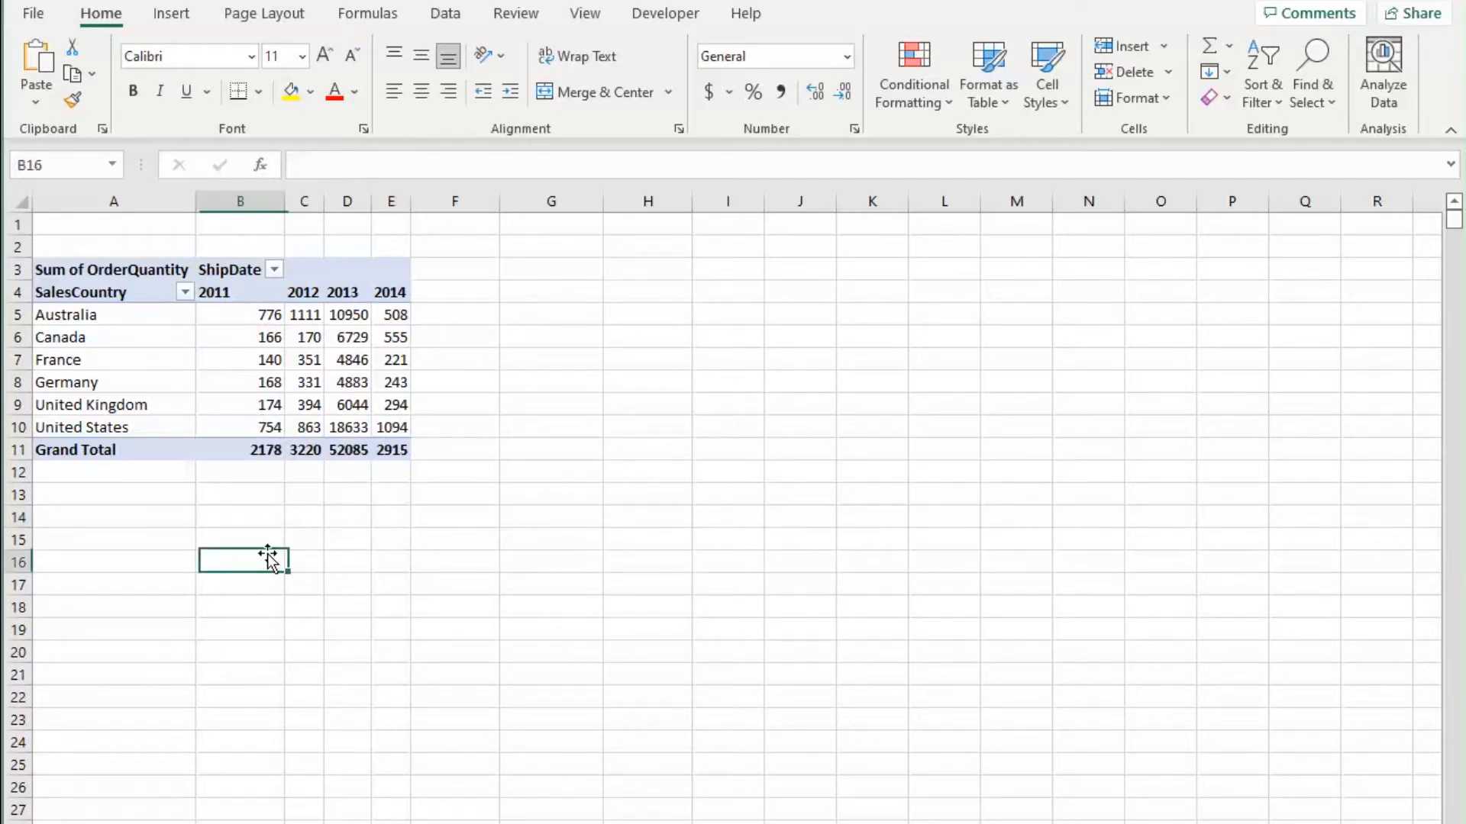
{"action": "left_click", "coordinate": [233, 382]}
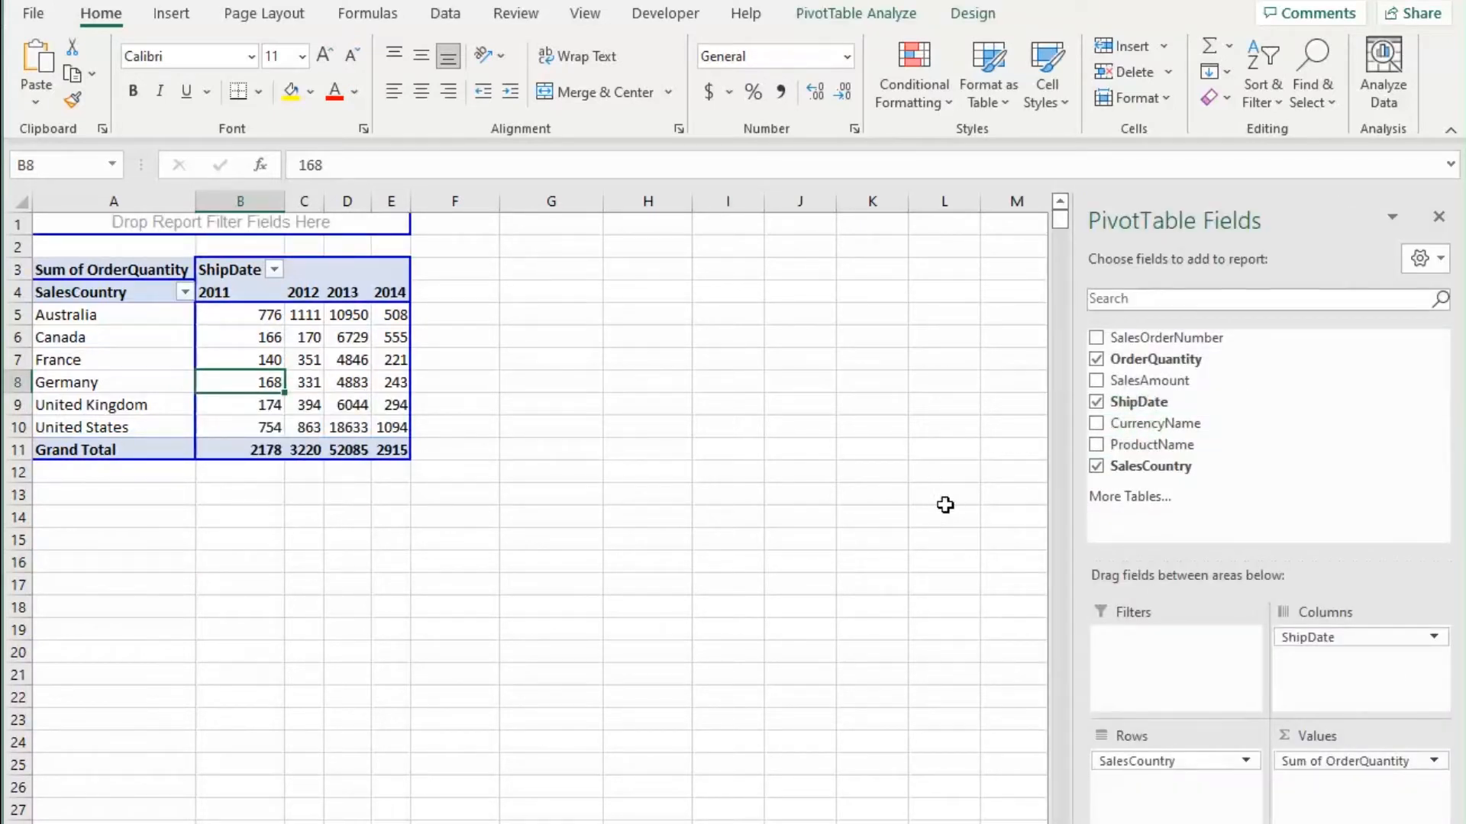
{"action": "left_click_drag", "start_coordinate": [1212, 450], "coordinate": [1224, 814]}
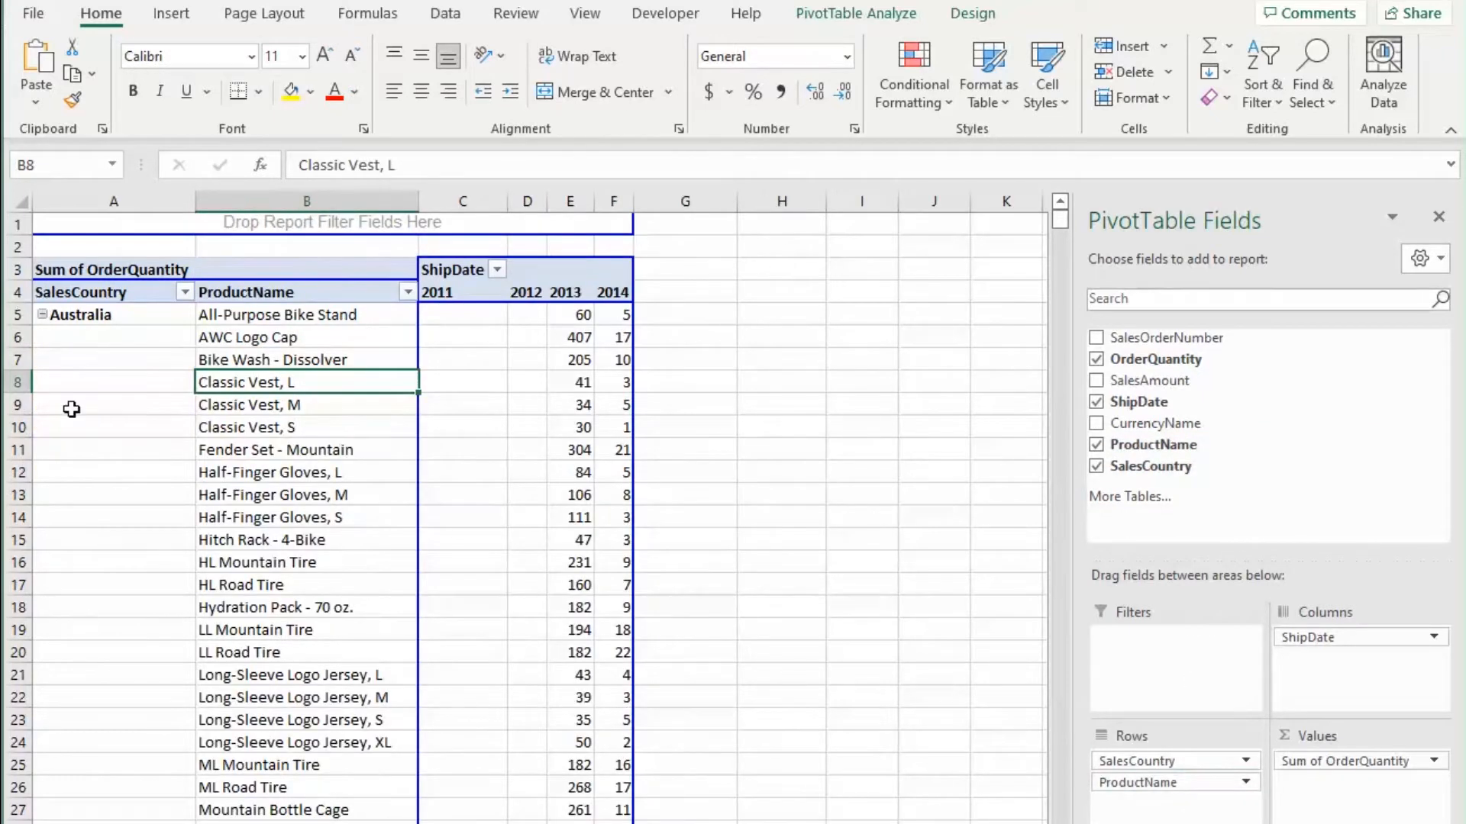
Step: Collapse the entire SalesCountry field in the pivot table
{"action": "right_click", "coordinate": [128, 412]}
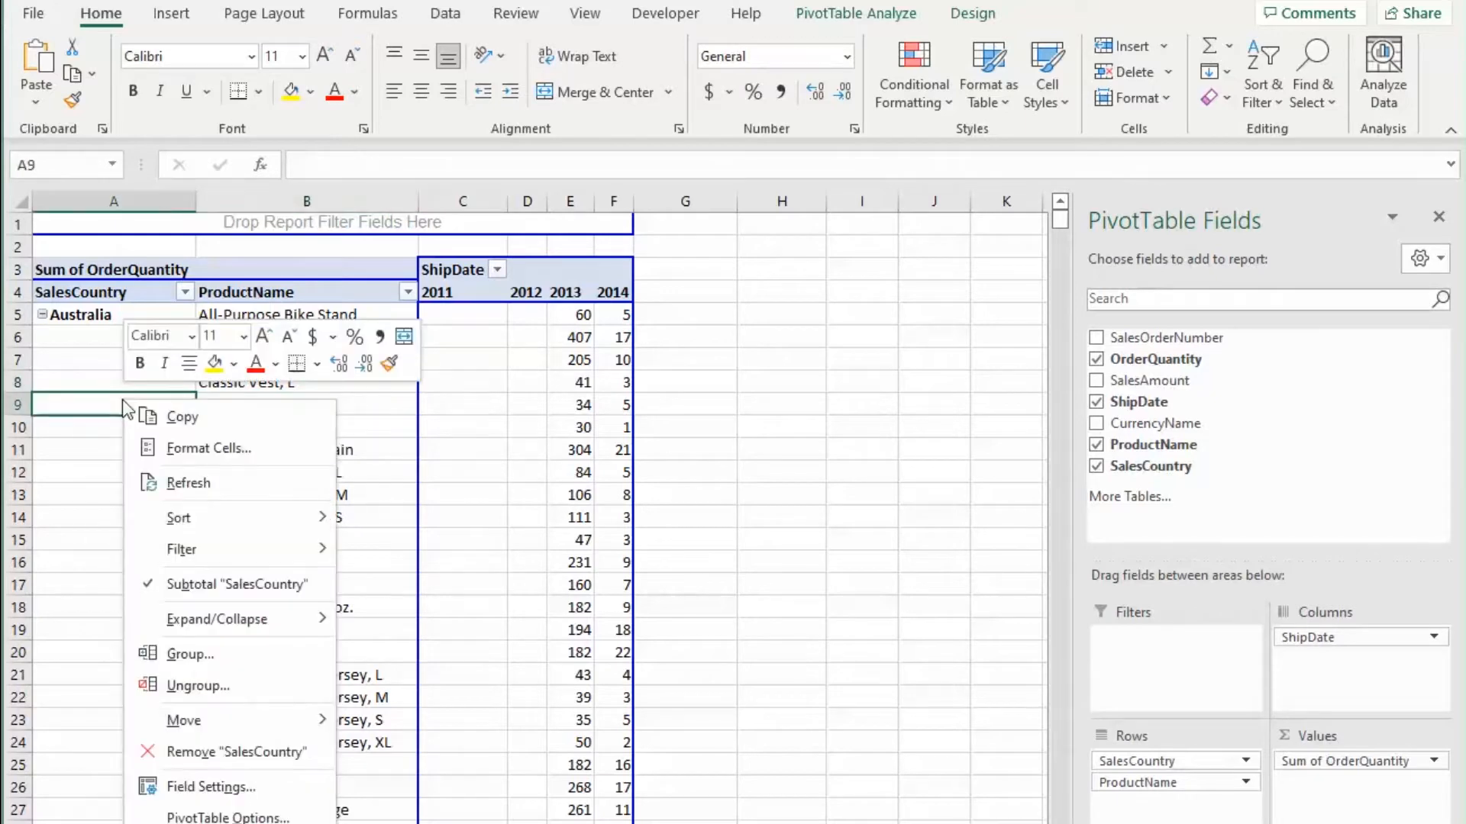
{"action": "mouse_move", "coordinate": [257, 617]}
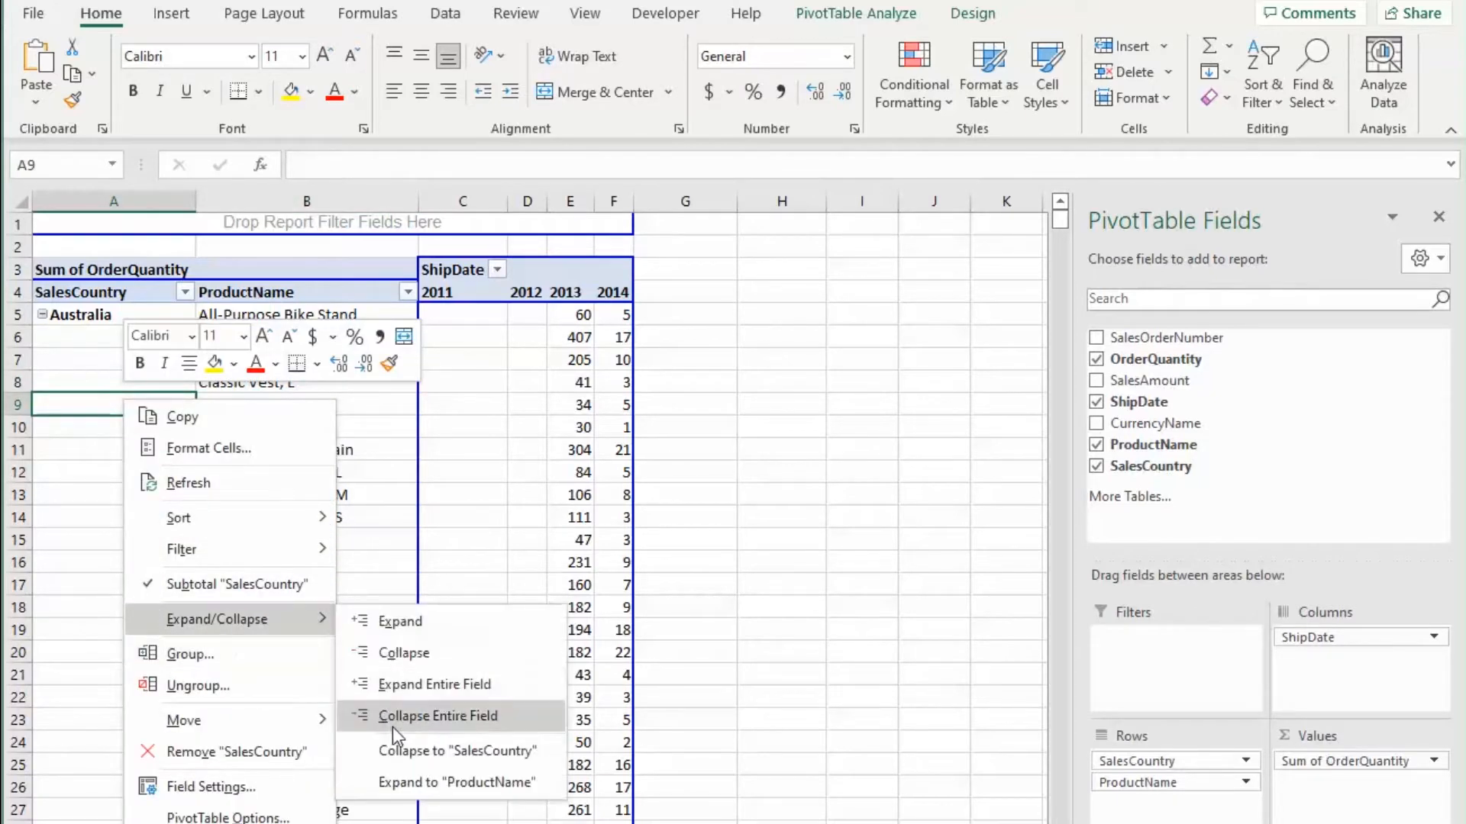
{"action": "left_click", "coordinate": [397, 716]}
{"action": "scroll", "coordinate": [565, 592], "scroll_direction": "down", "scroll_amount": 5}
{"action": "scroll", "coordinate": [549, 589], "scroll_direction": "up", "scroll_amount": 5}
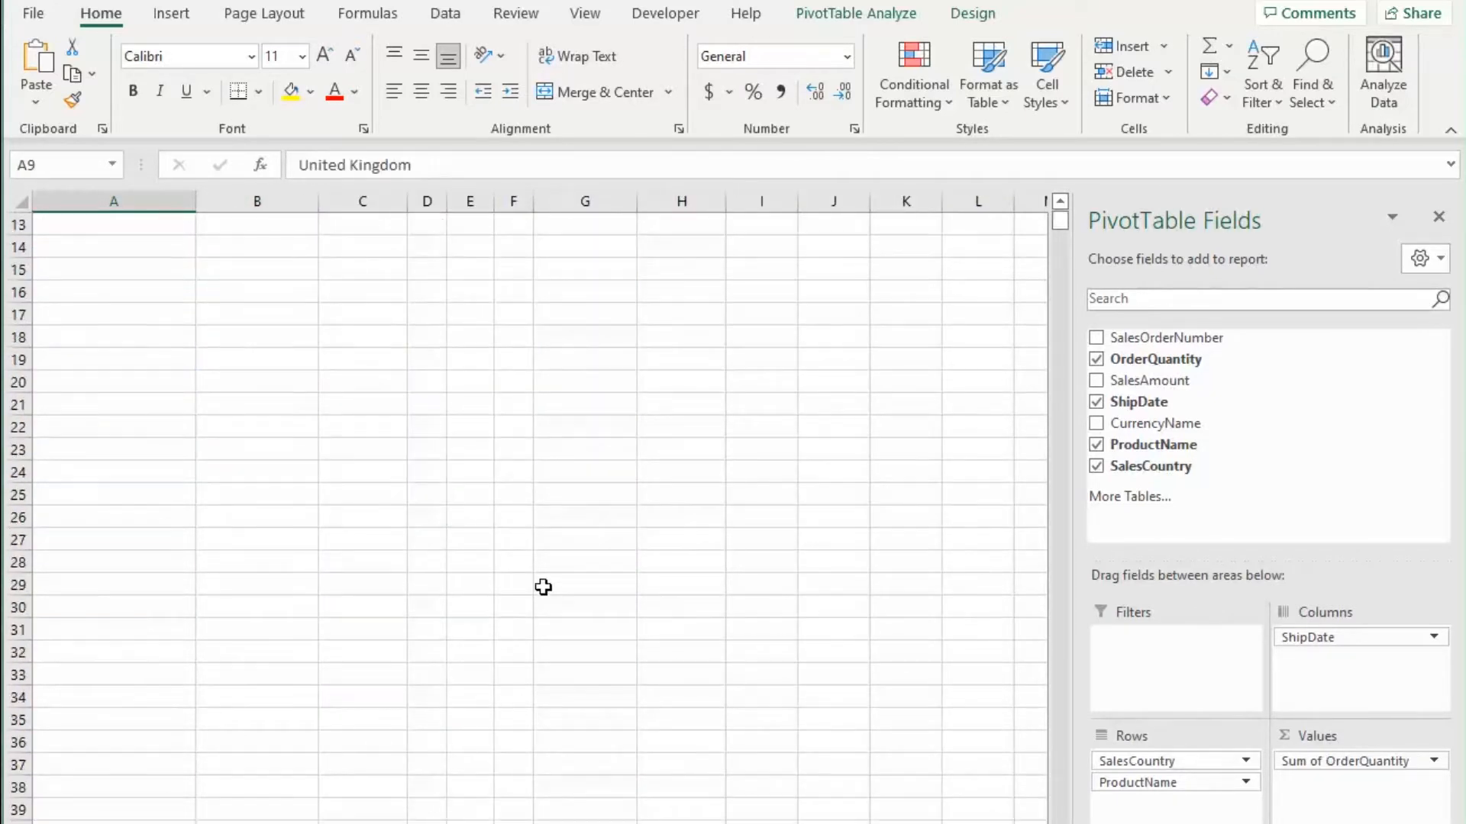
Step: Expand France to show its product rows and scroll through the list
{"action": "left_click", "coordinate": [44, 359]}
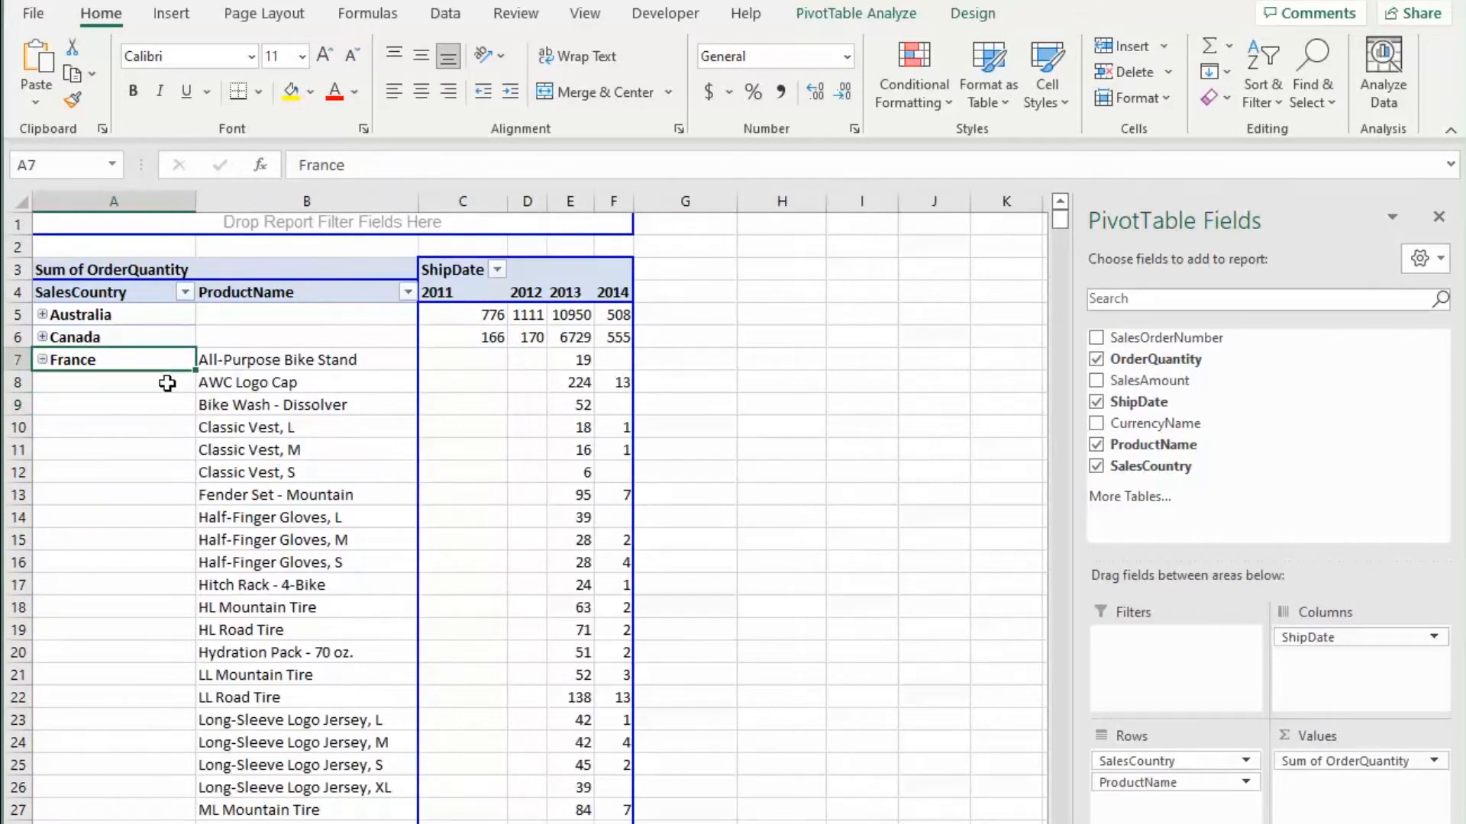
{"action": "left_click", "coordinate": [295, 364]}
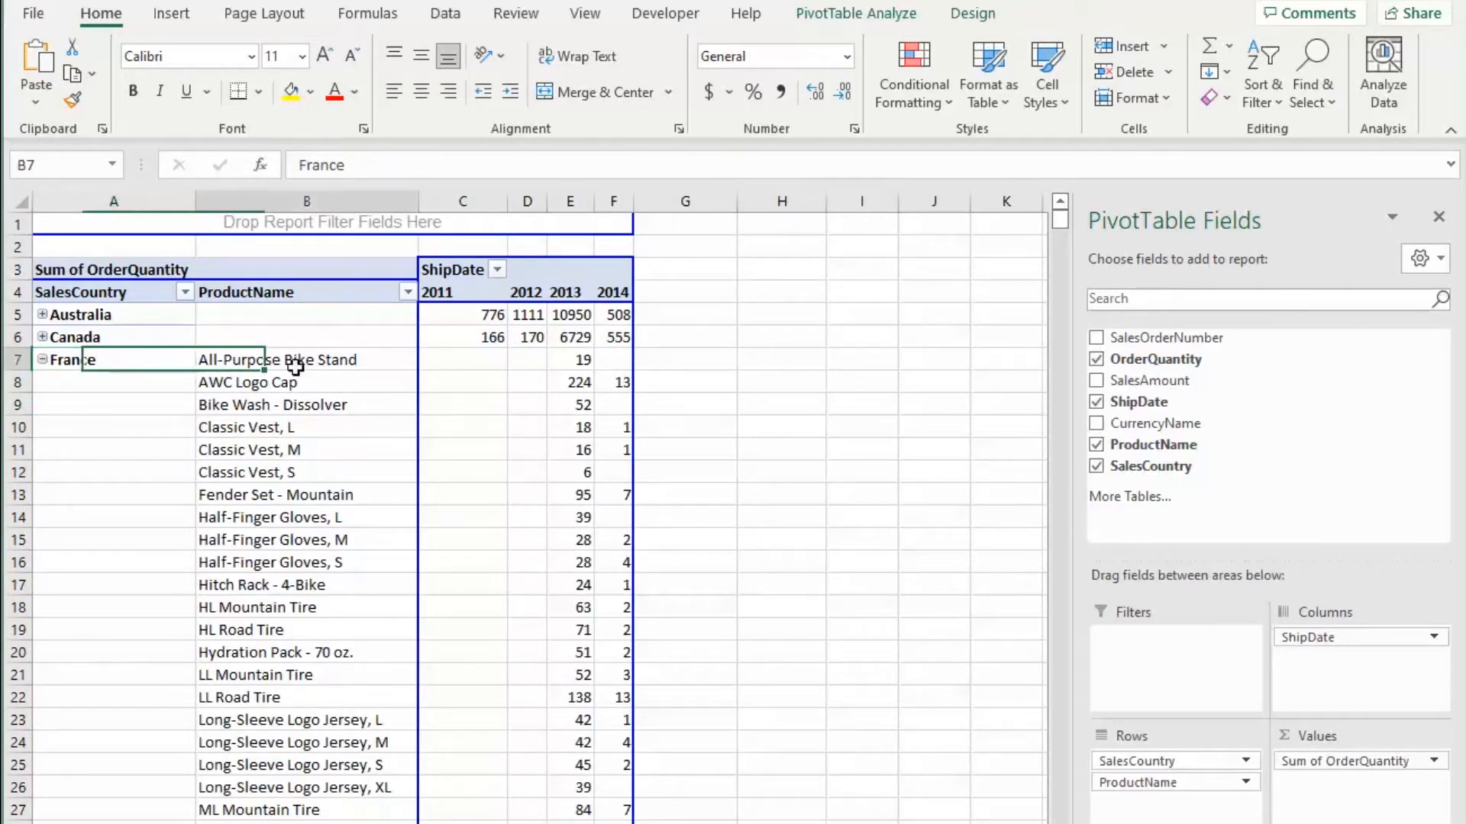
{"action": "left_click", "coordinate": [568, 373]}
{"action": "left_click_drag", "start_coordinate": [287, 400], "coordinate": [288, 419]}
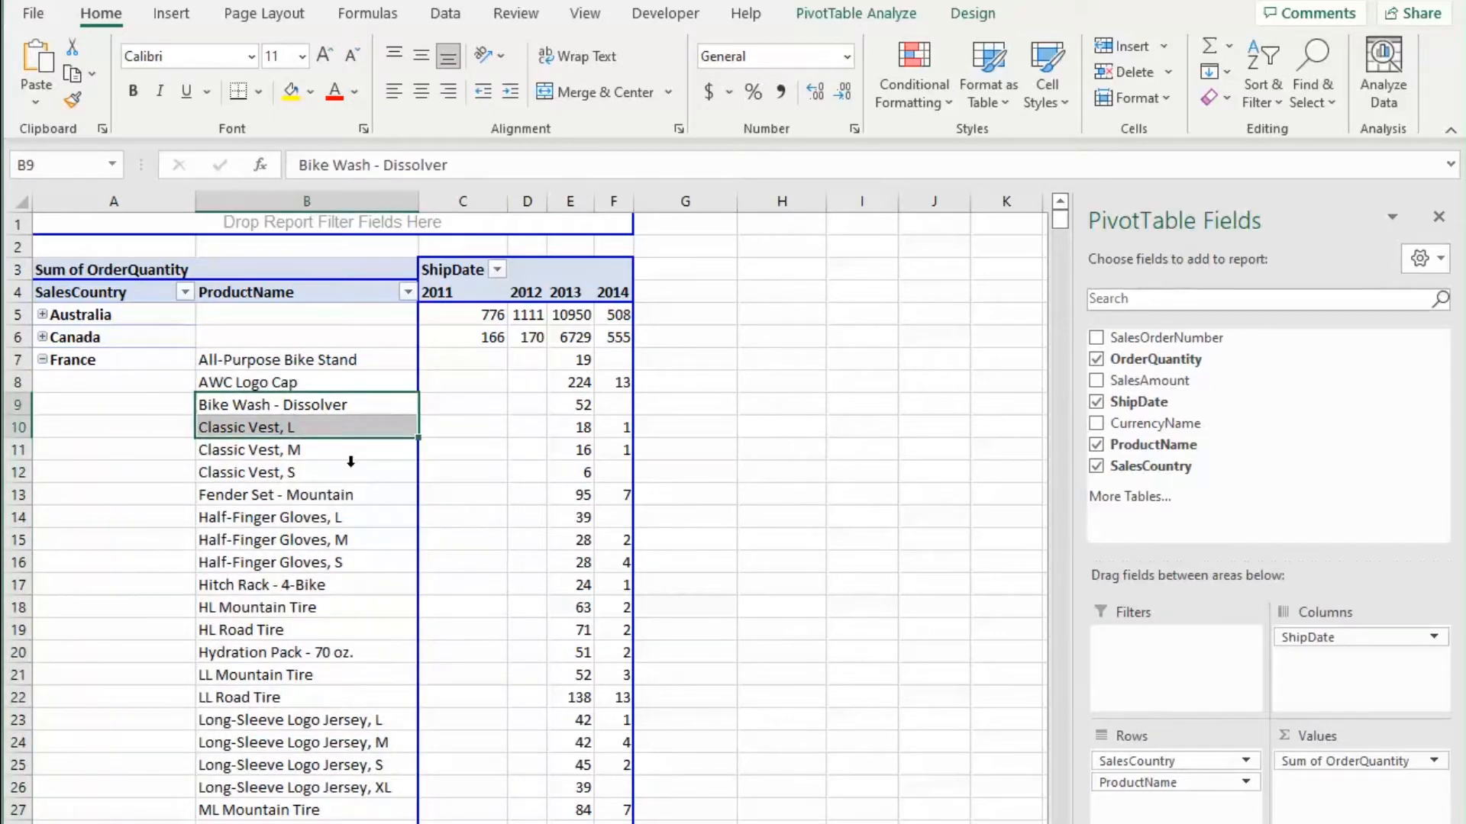
{"action": "left_click", "coordinate": [752, 388]}
{"action": "scroll", "coordinate": [134, 378], "scroll_direction": "down", "scroll_amount": 11}
{"action": "scroll", "coordinate": [139, 390], "scroll_direction": "down", "scroll_amount": 20}
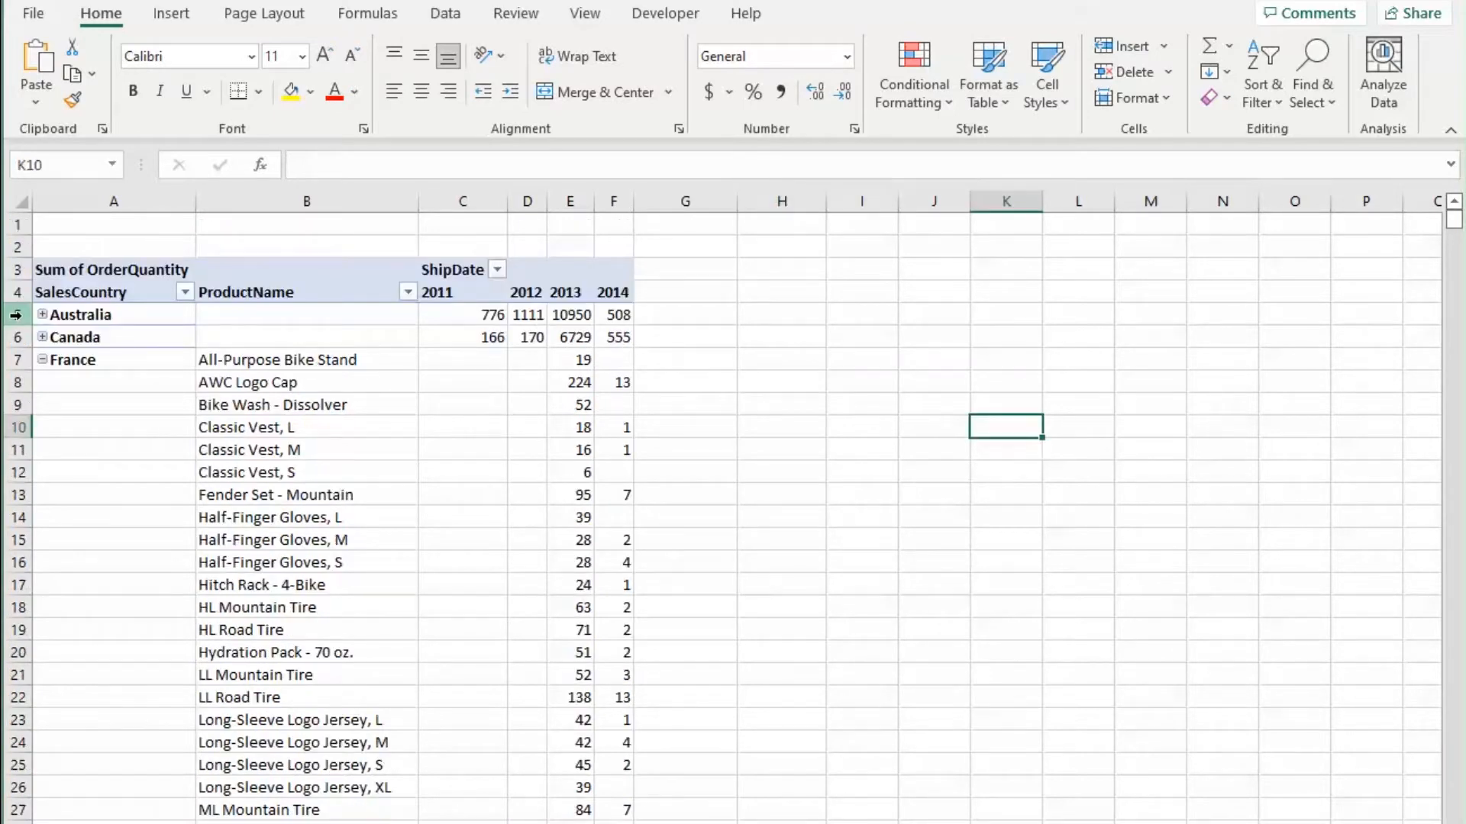
Step: Freeze panes above row 5 so the pivot table headers stay visible
{"action": "left_click", "coordinate": [16, 314]}
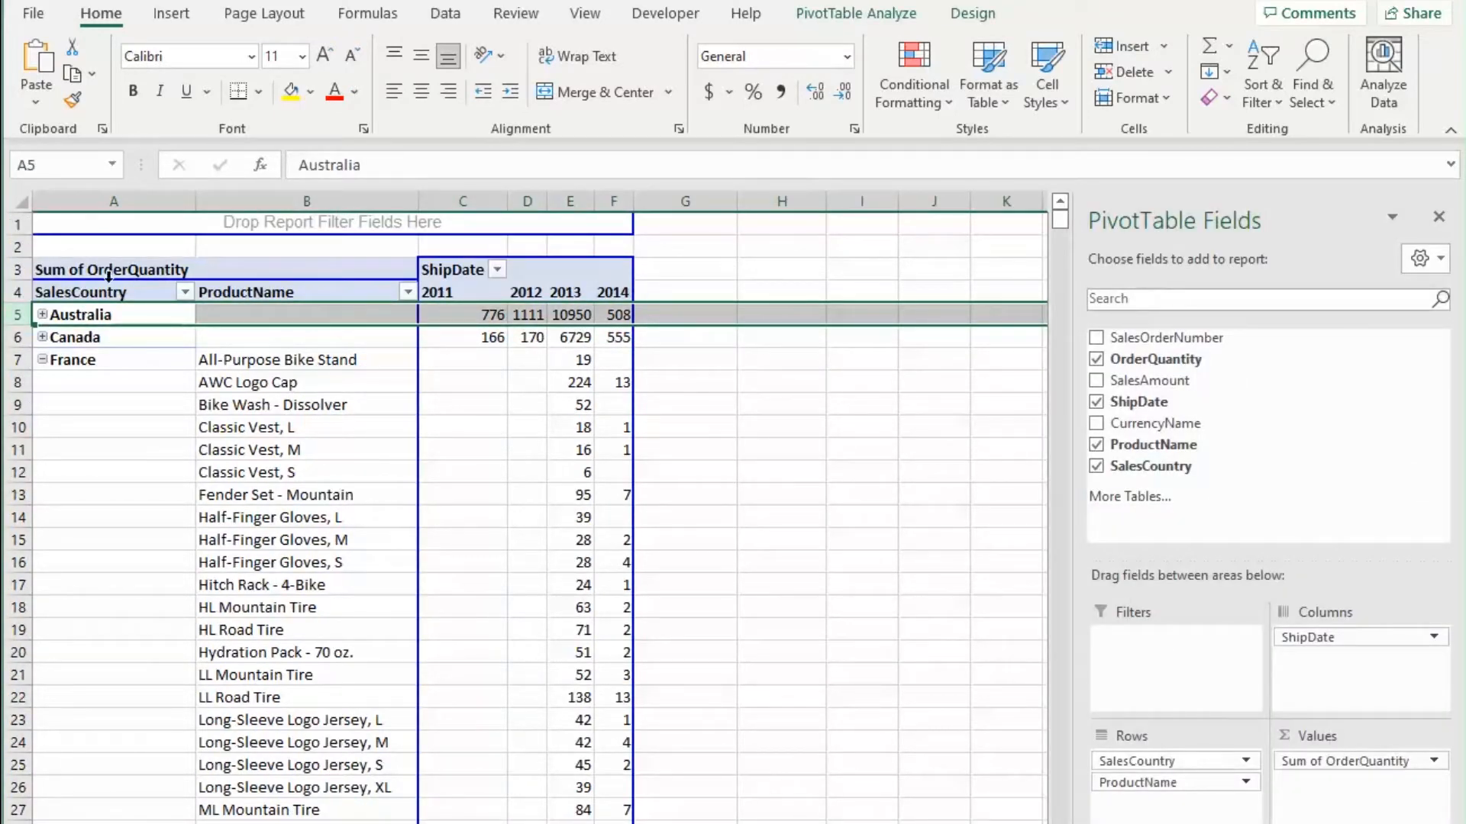
{"action": "left_click", "coordinate": [584, 15]}
{"action": "left_click", "coordinate": [987, 101]}
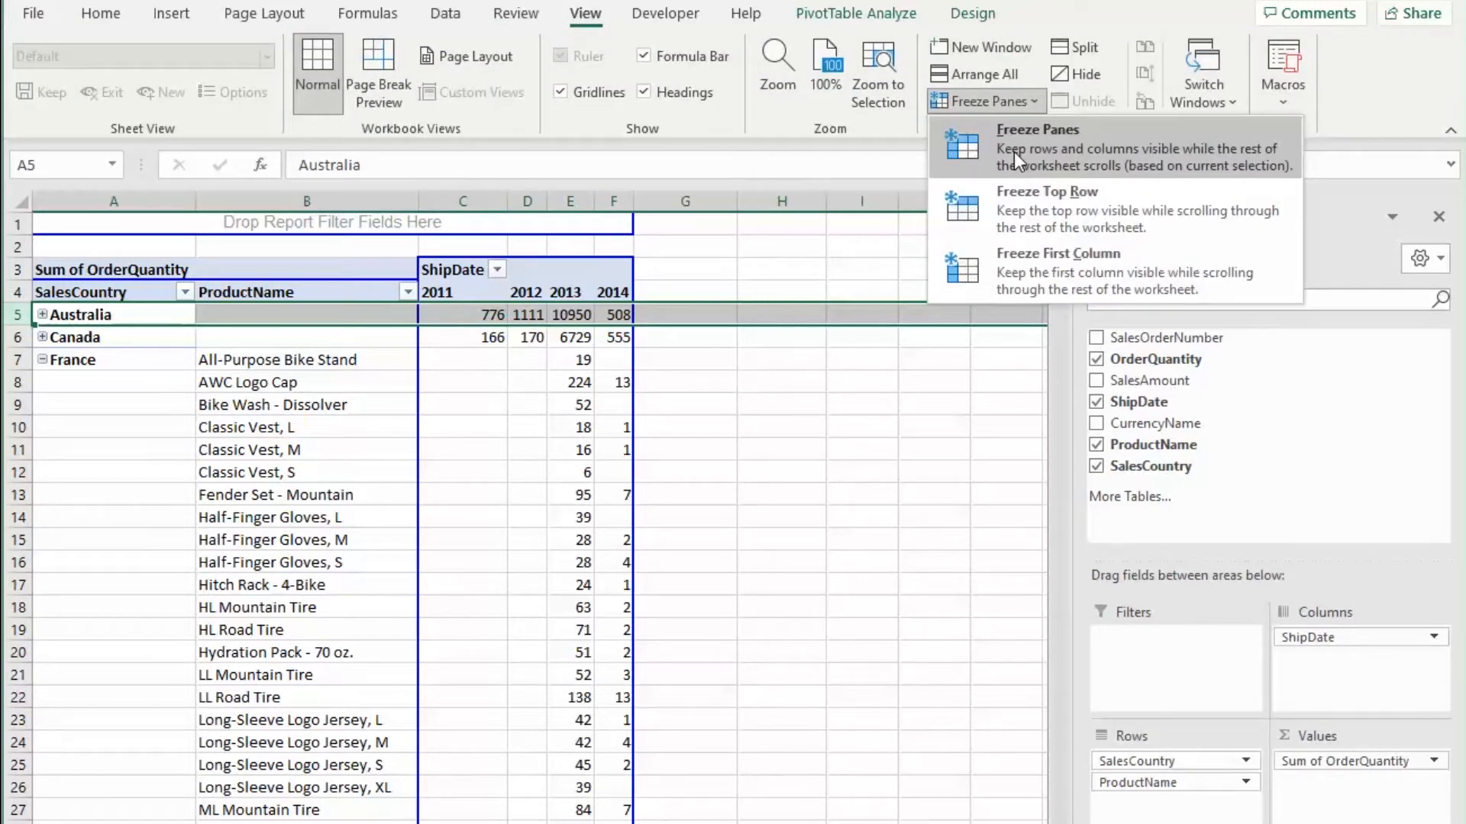
{"action": "left_click", "coordinate": [1014, 153]}
Step: Scroll through the France product list to check the frozen header rows
{"action": "left_click", "coordinate": [722, 406]}
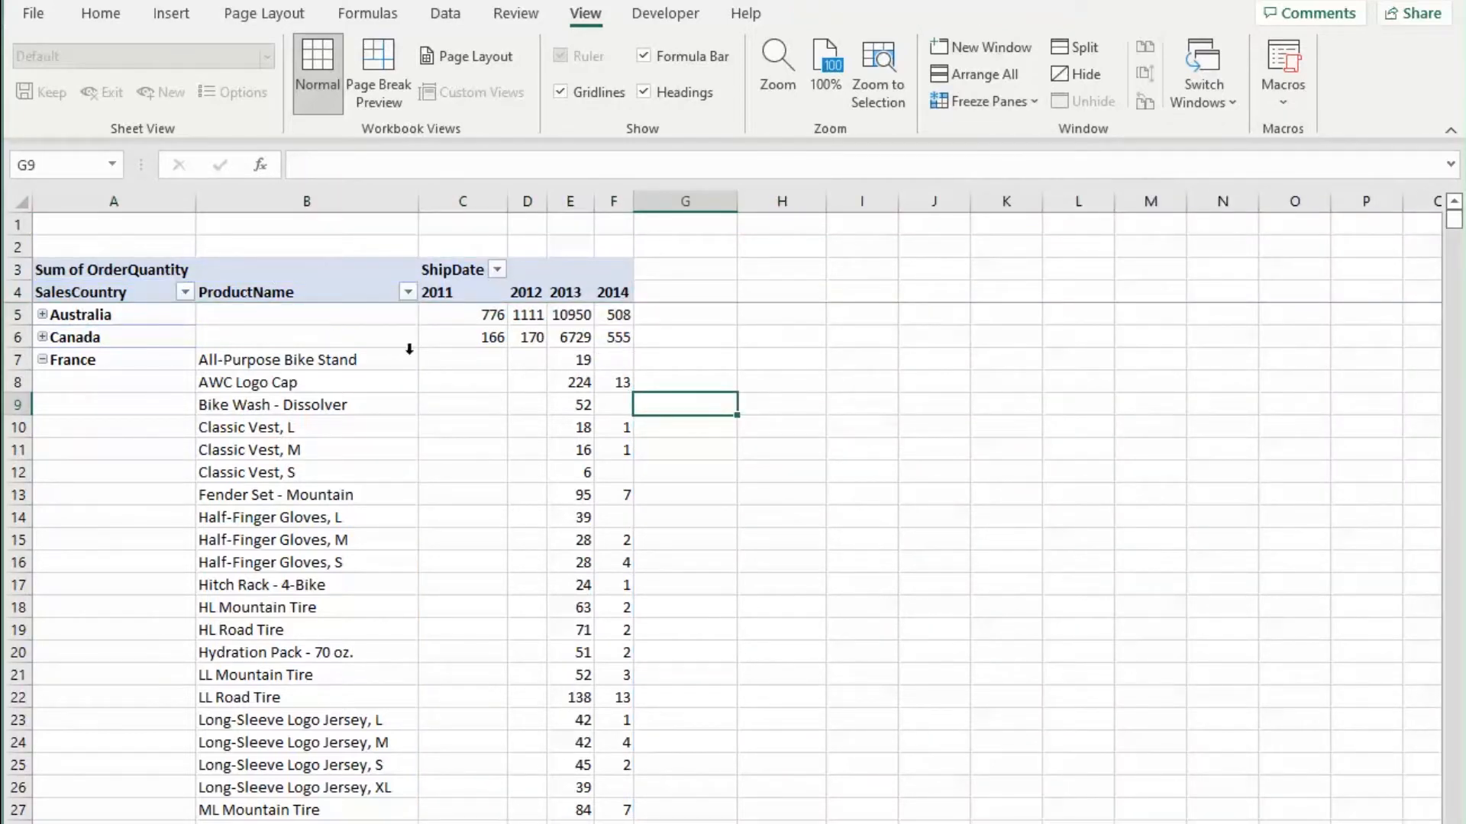
{"action": "scroll", "coordinate": [294, 386], "scroll_direction": "down", "scroll_amount": 9}
{"action": "scroll", "coordinate": [292, 391], "scroll_direction": "down", "scroll_amount": 20}
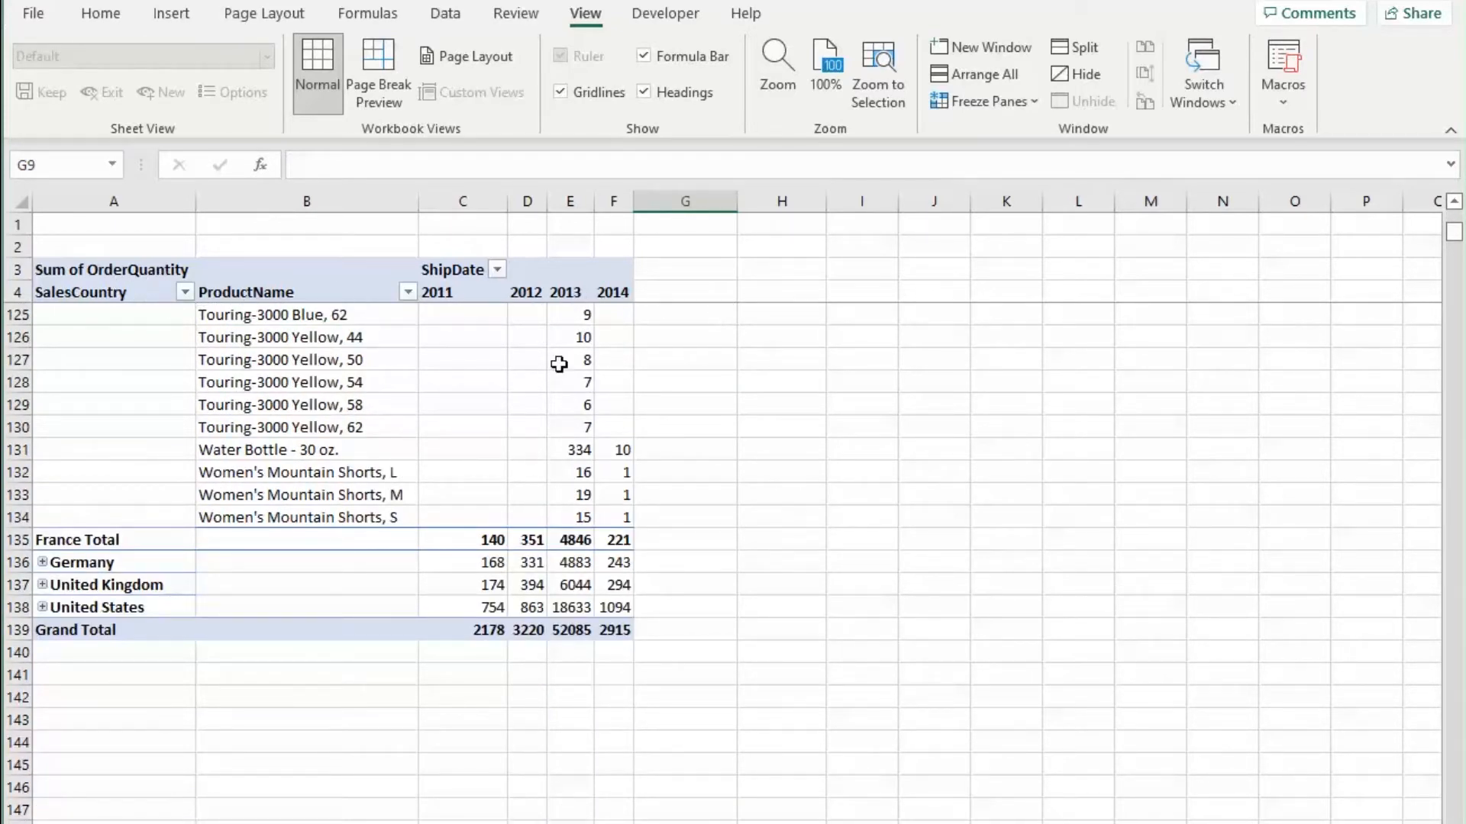
{"action": "scroll", "coordinate": [592, 395], "scroll_direction": "down", "scroll_amount": 4}
{"action": "scroll", "coordinate": [592, 404], "scroll_direction": "up", "scroll_amount": 20}
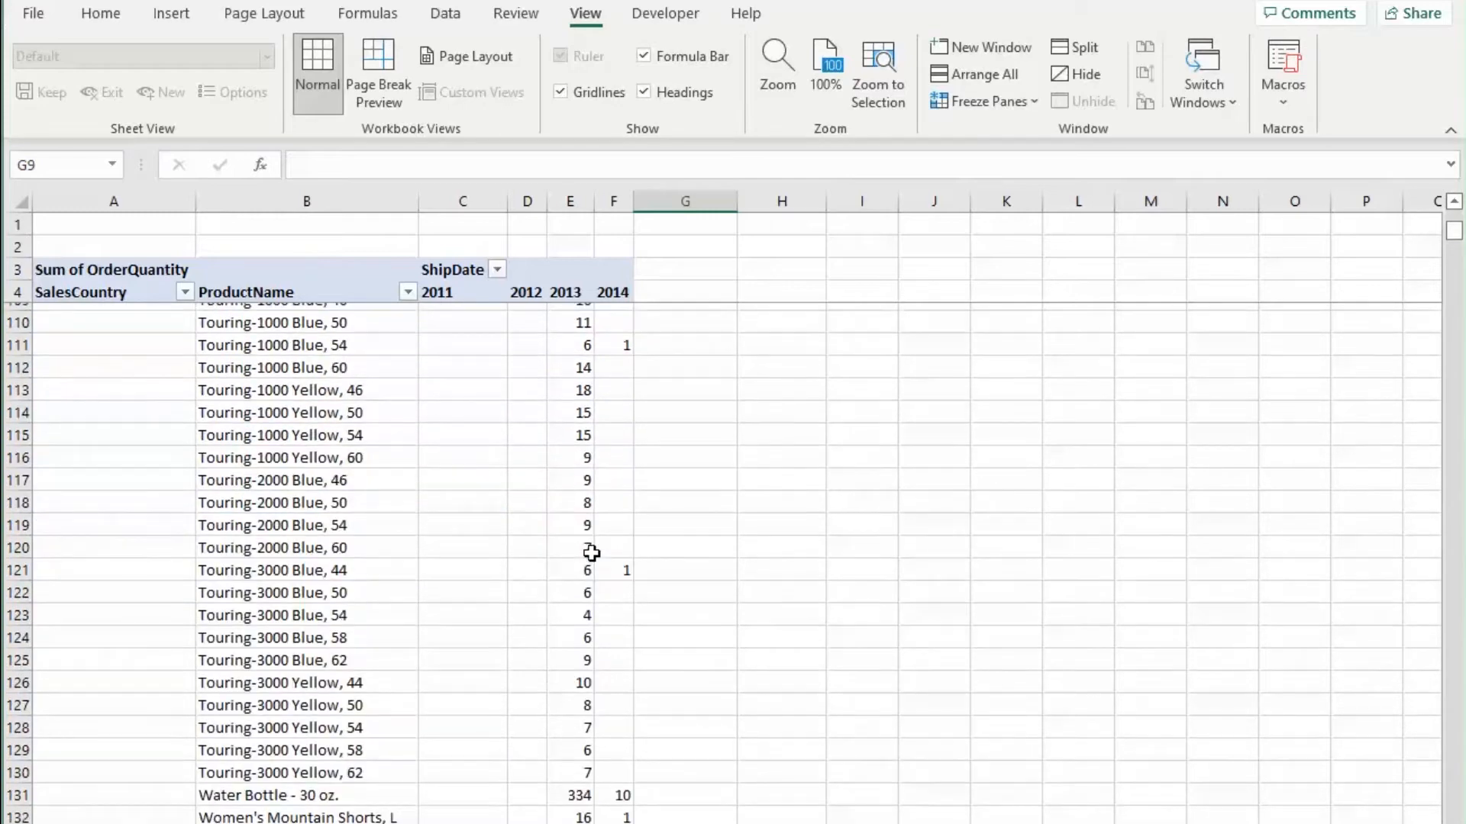
{"action": "scroll", "coordinate": [592, 550], "scroll_direction": "up", "scroll_amount": 20}
{"action": "left_click", "coordinate": [845, 419]}
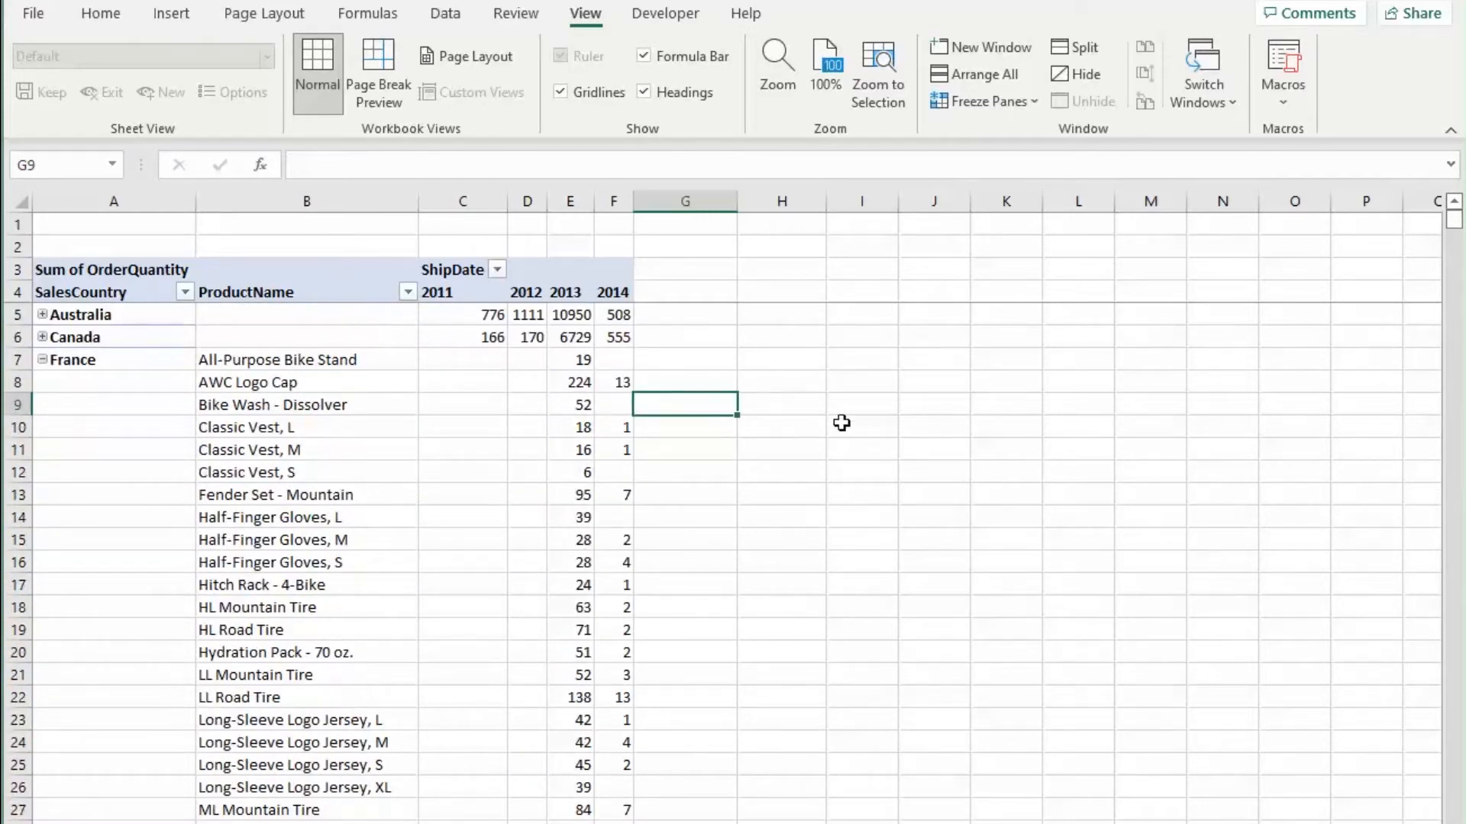
Step: Collapse France and move ShipDate from the columns to the top of the pivot rows
{"action": "left_click", "coordinate": [43, 359]}
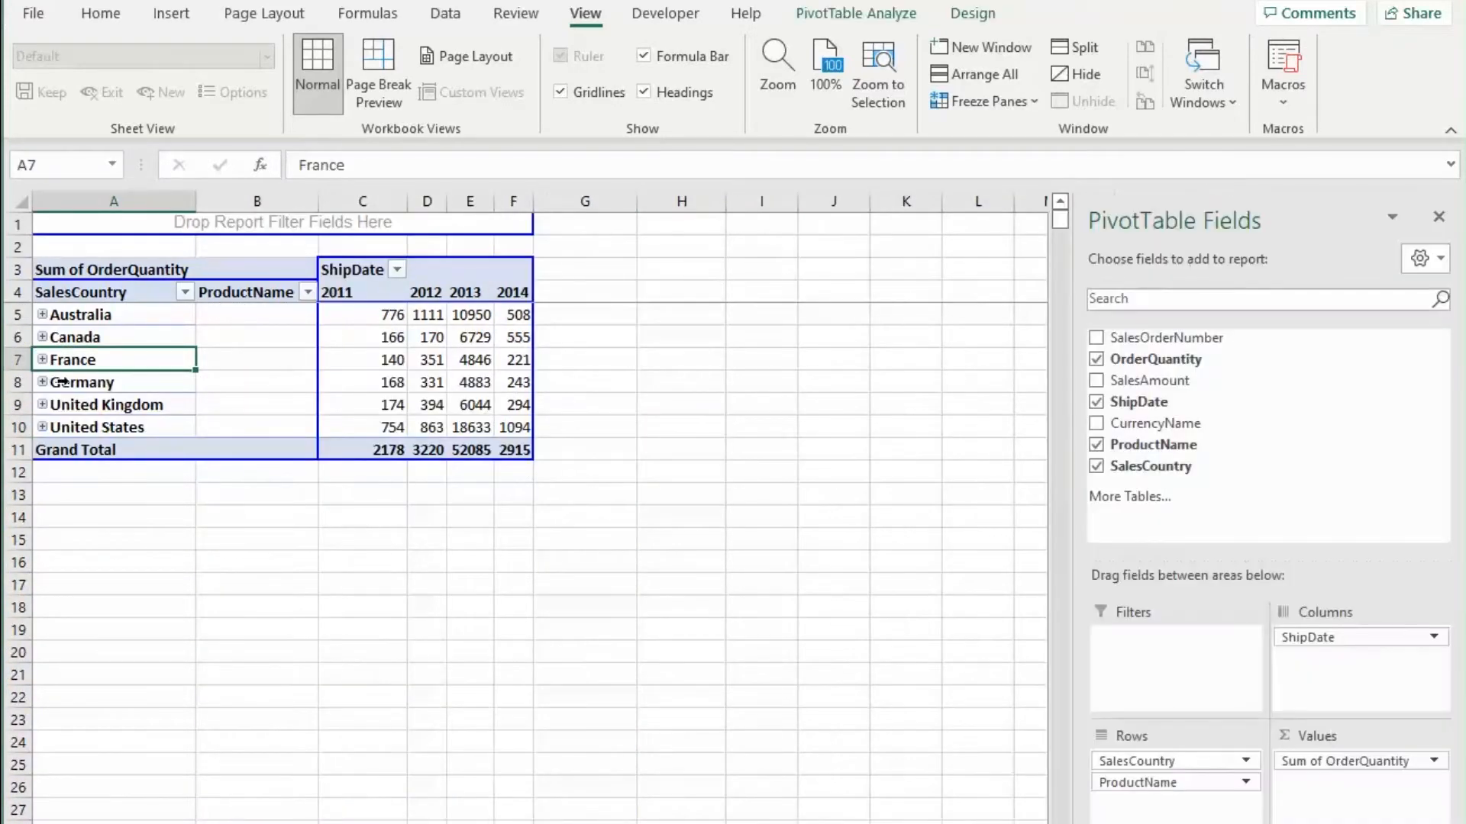
{"action": "left_click", "coordinate": [697, 422]}
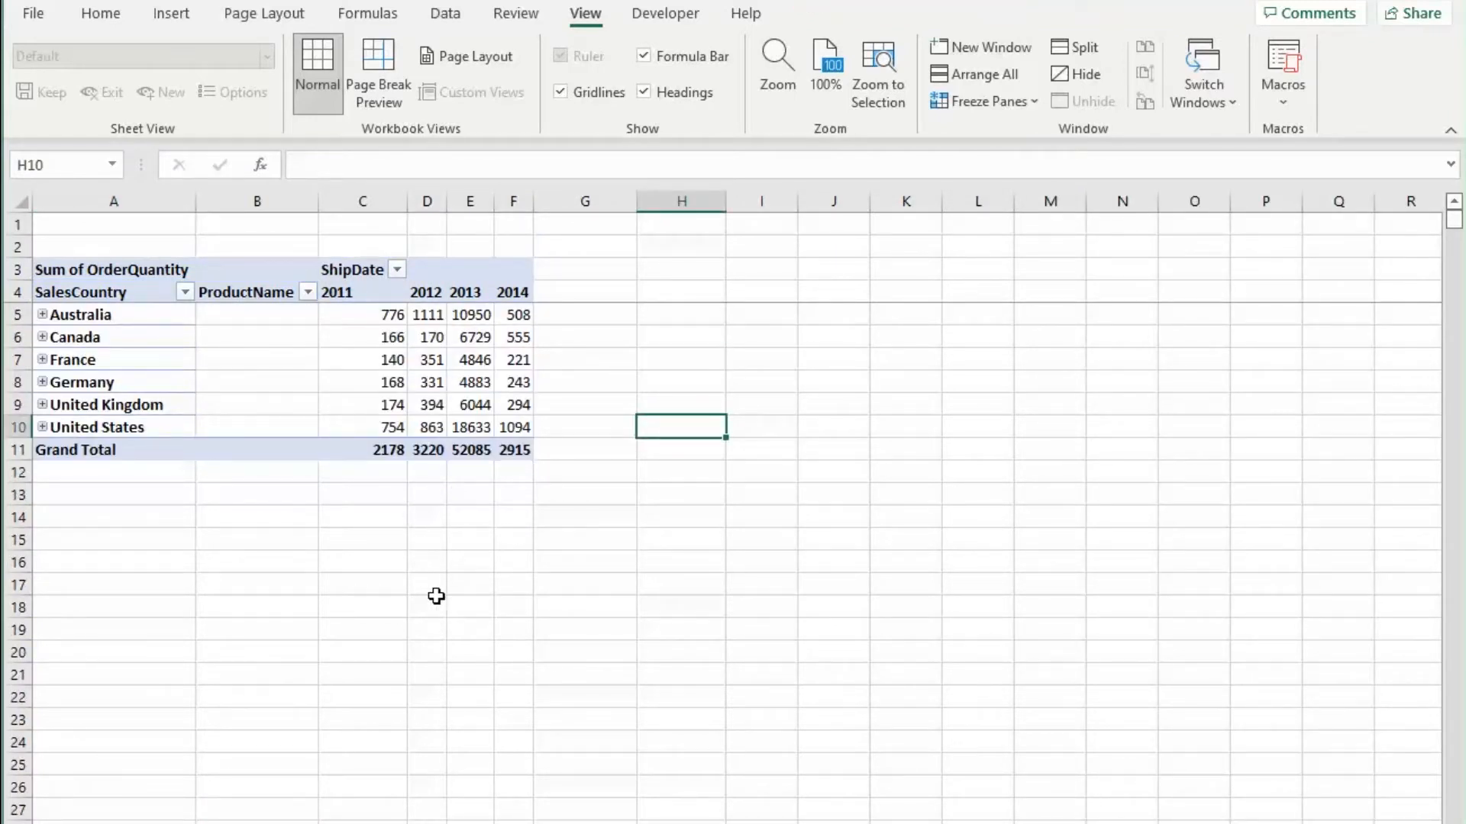
{"action": "left_click", "coordinate": [362, 384]}
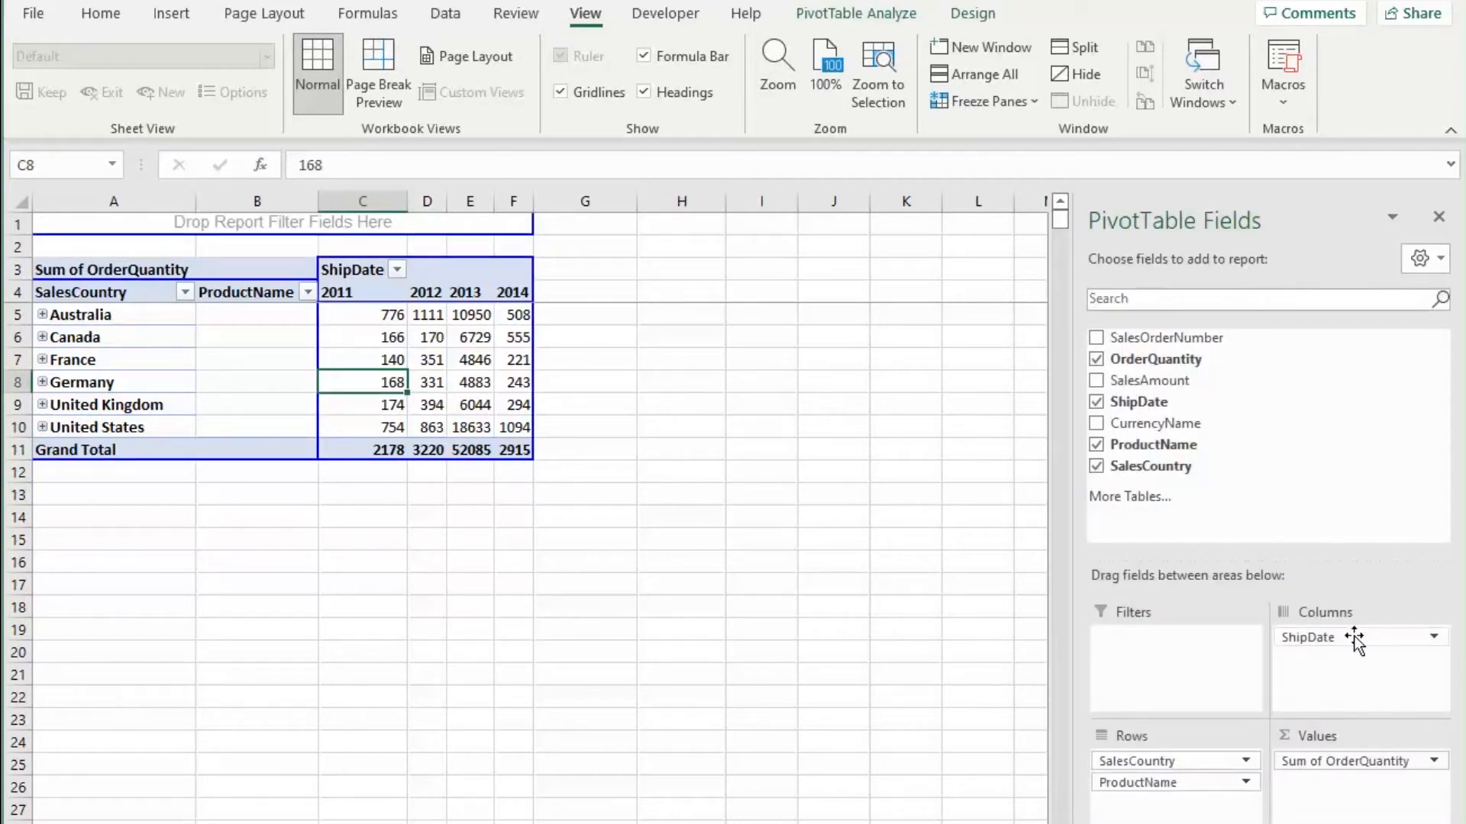
{"action": "left_click_drag", "start_coordinate": [1355, 642], "coordinate": [1158, 758]}
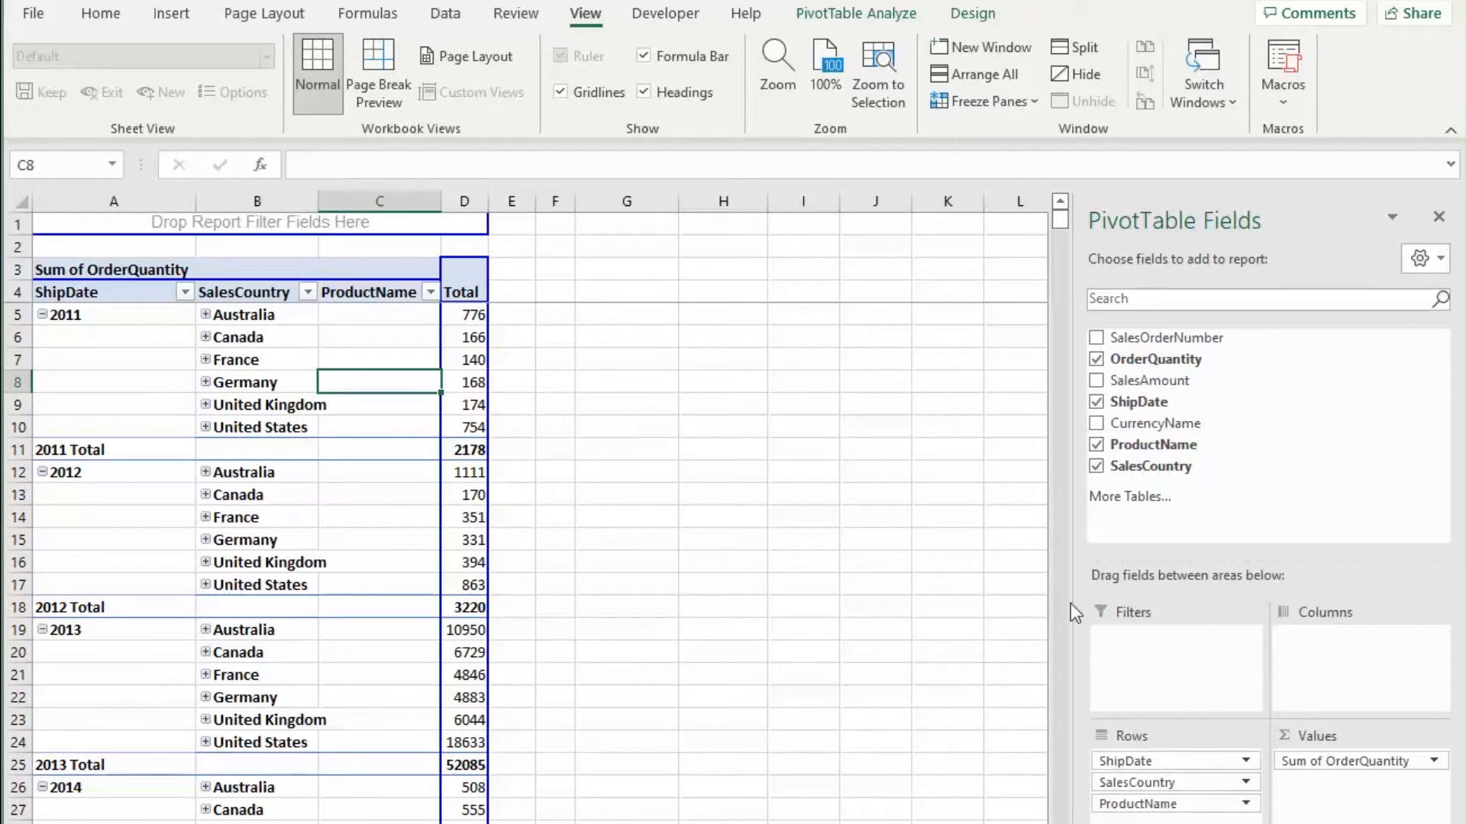
Step: Add SalesAmount to the pivot table's values alongside OrderQuantity
{"action": "left_click_drag", "start_coordinate": [1193, 382], "coordinate": [1370, 808]}
{"action": "left_click", "coordinate": [883, 498]}
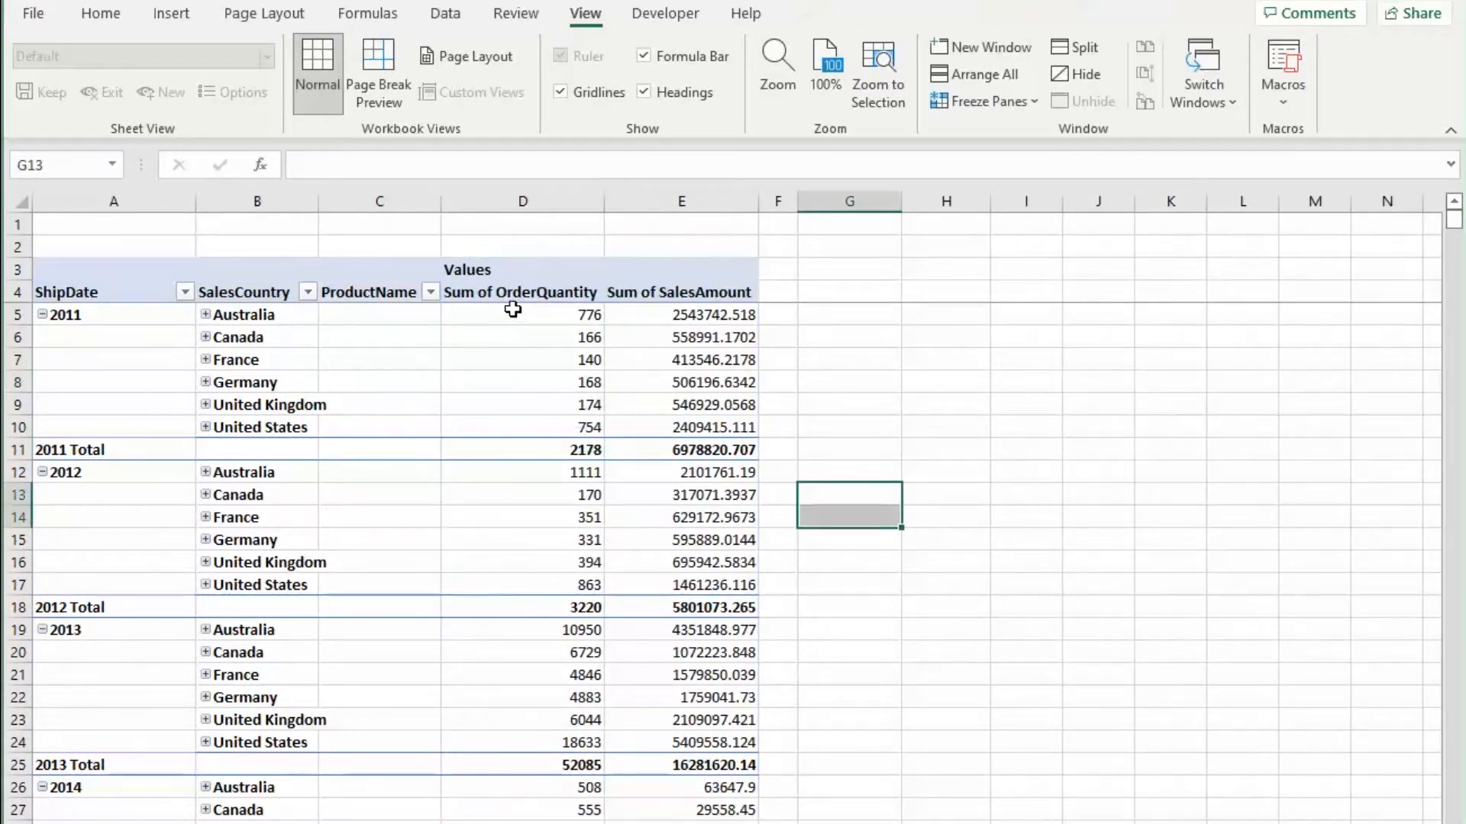
{"action": "left_click", "coordinate": [494, 294]}
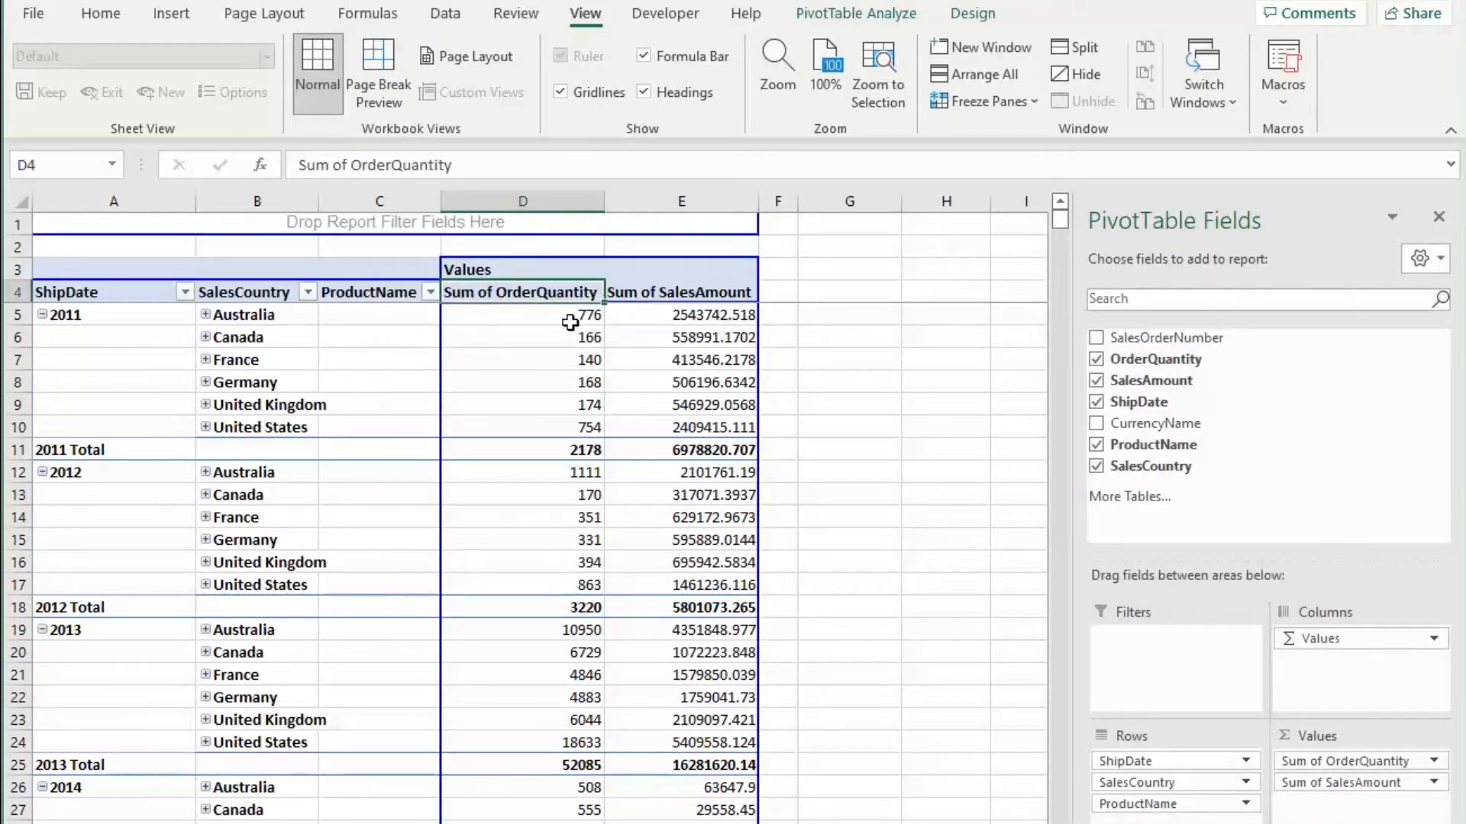
{"action": "left_click", "coordinate": [672, 293]}
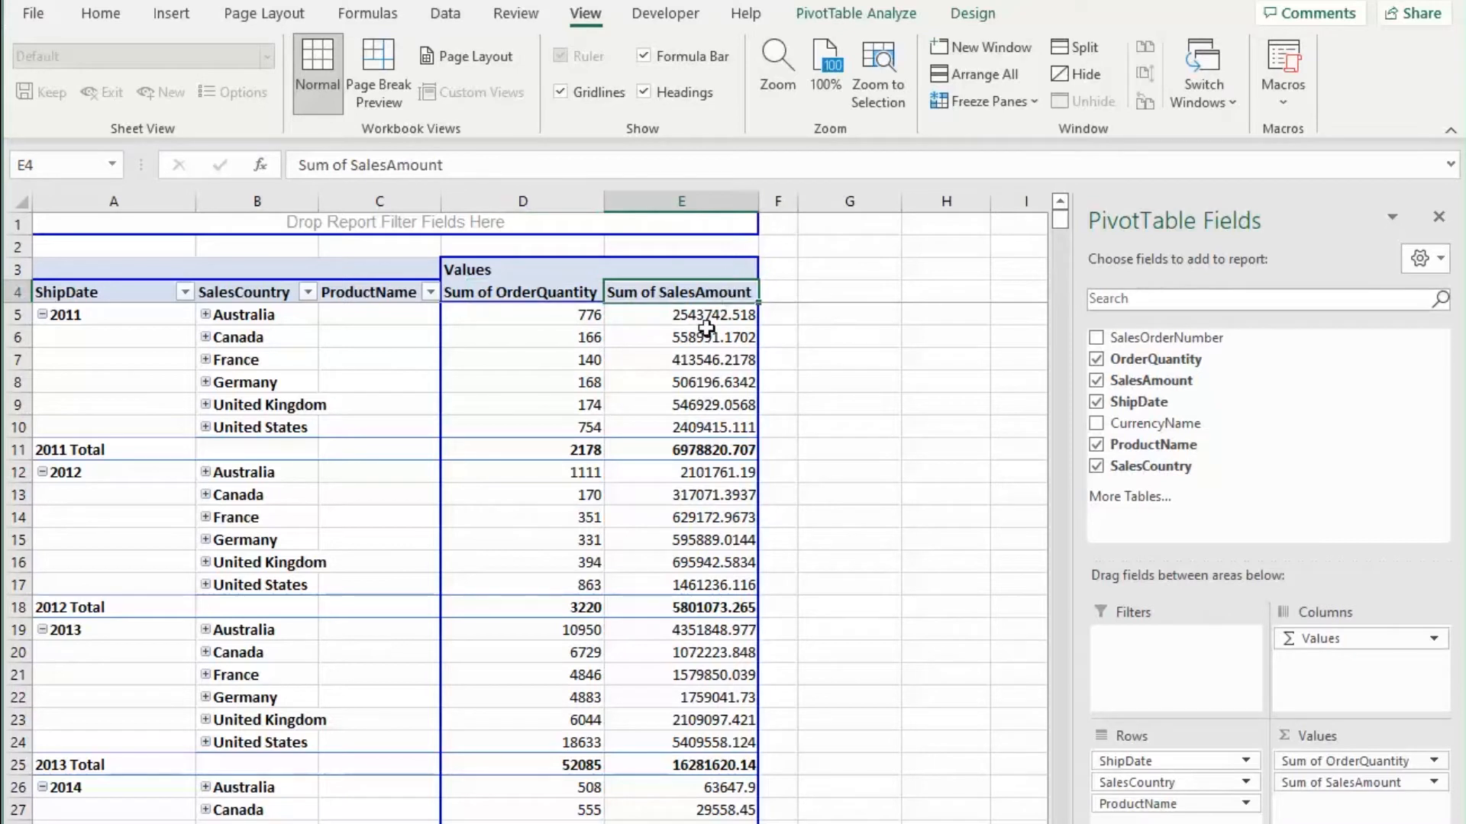
{"action": "left_click", "coordinate": [701, 357]}
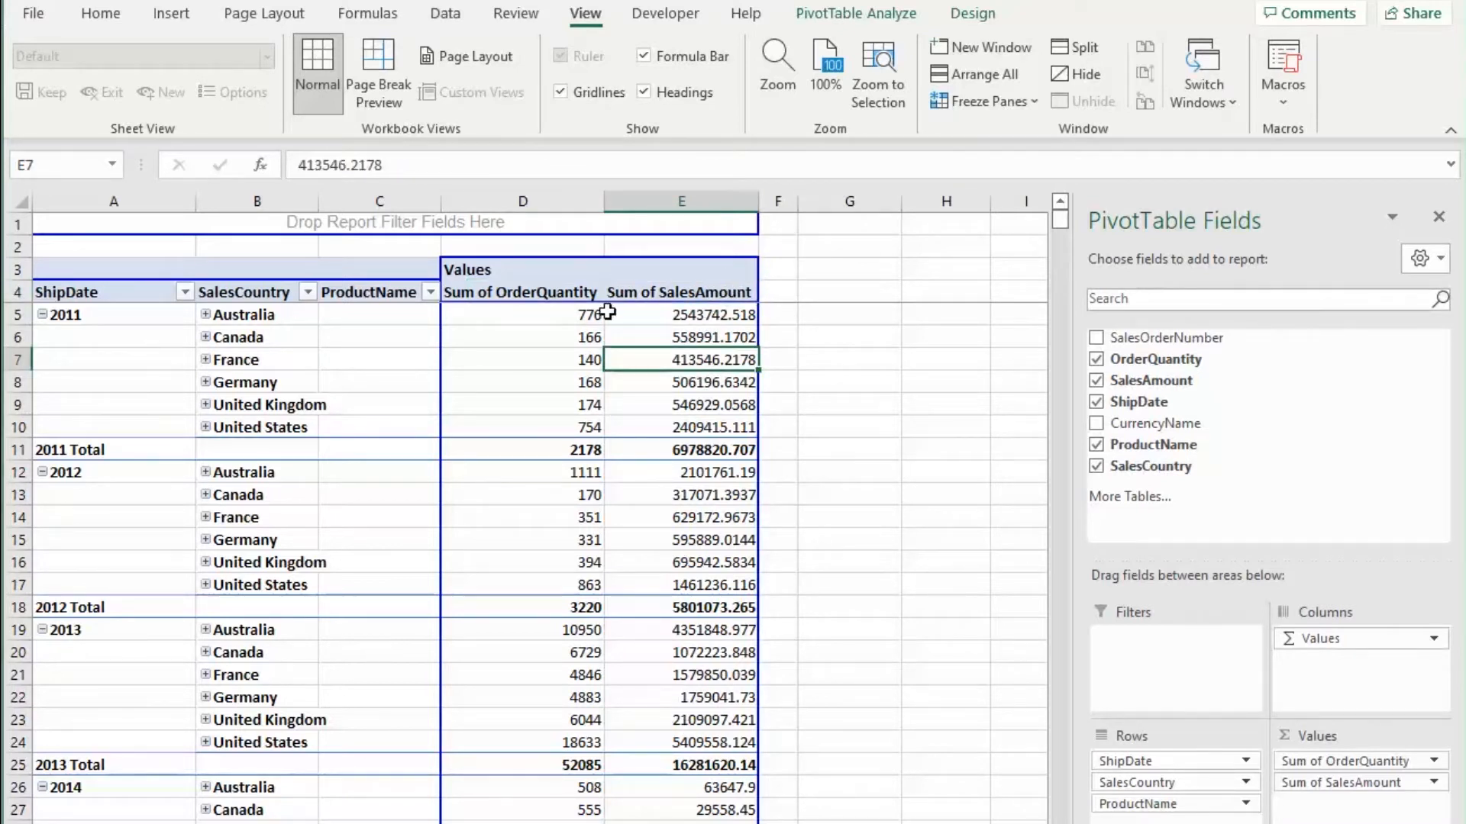
Step: Rename the Sum of OrderQuantity value field to Quantity in its value field settings
{"action": "left_click", "coordinate": [562, 296]}
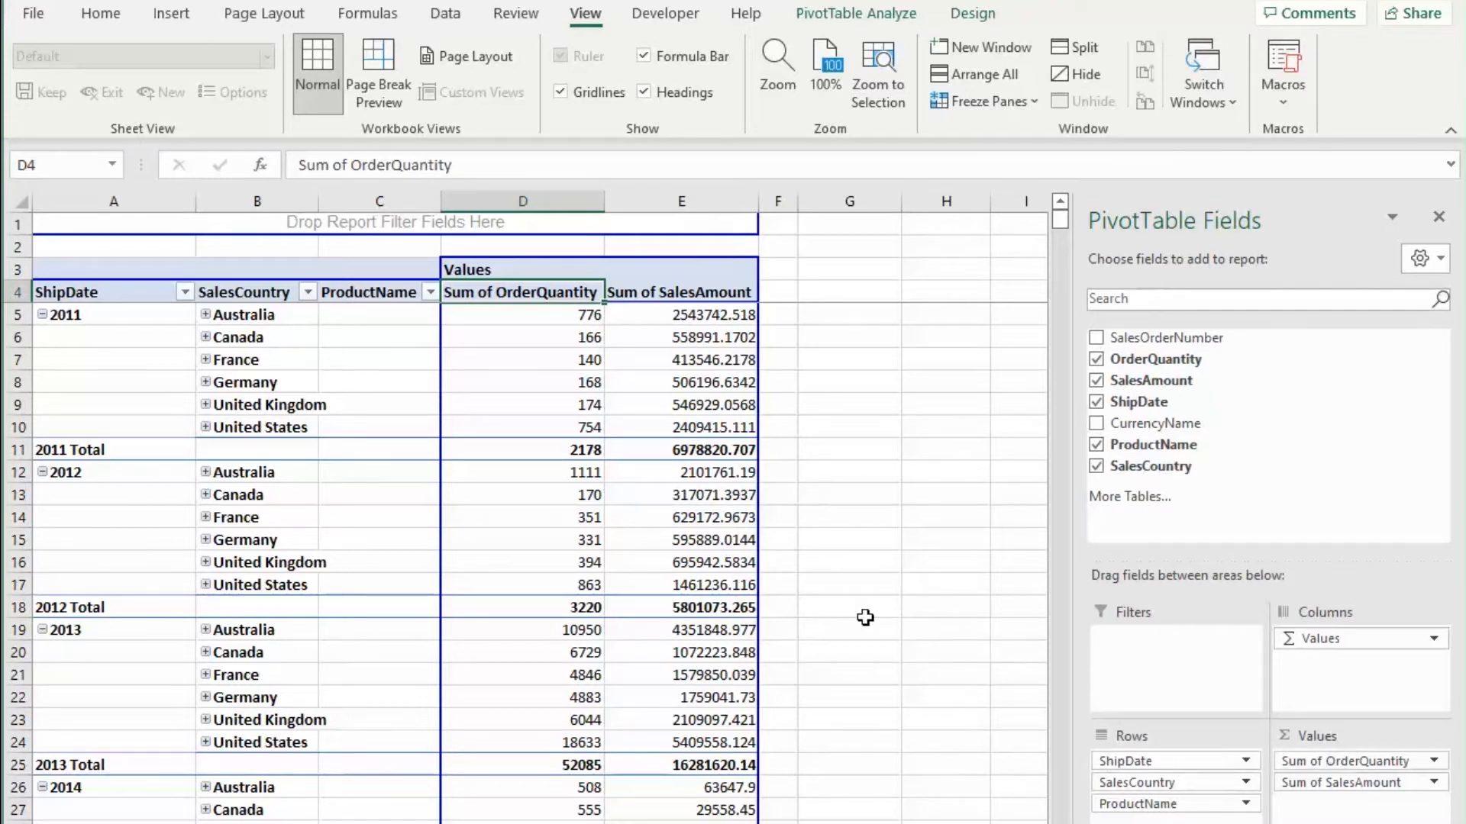
{"action": "right_click", "coordinate": [526, 290]}
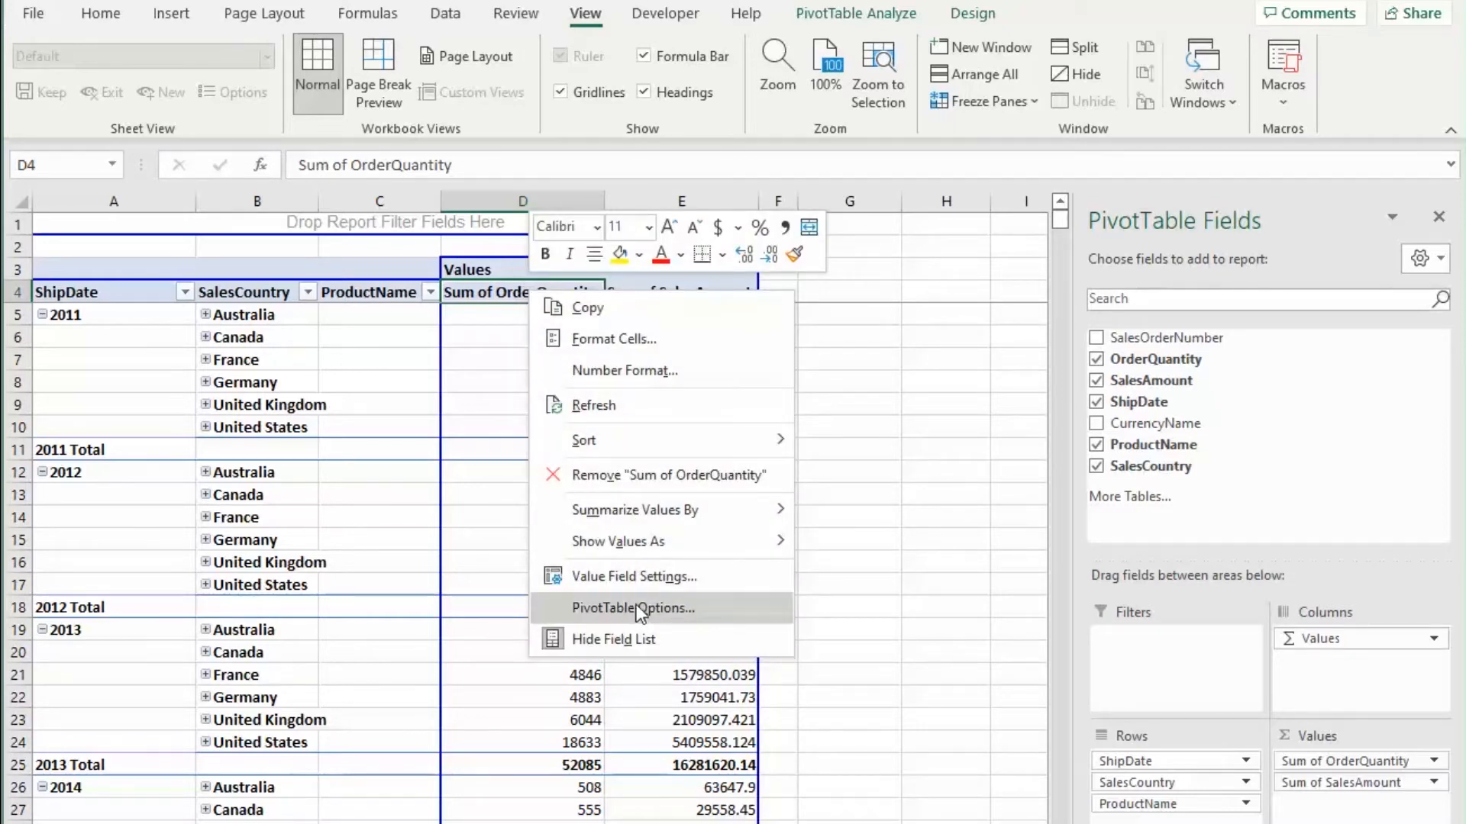
{"action": "left_click", "coordinate": [630, 578]}
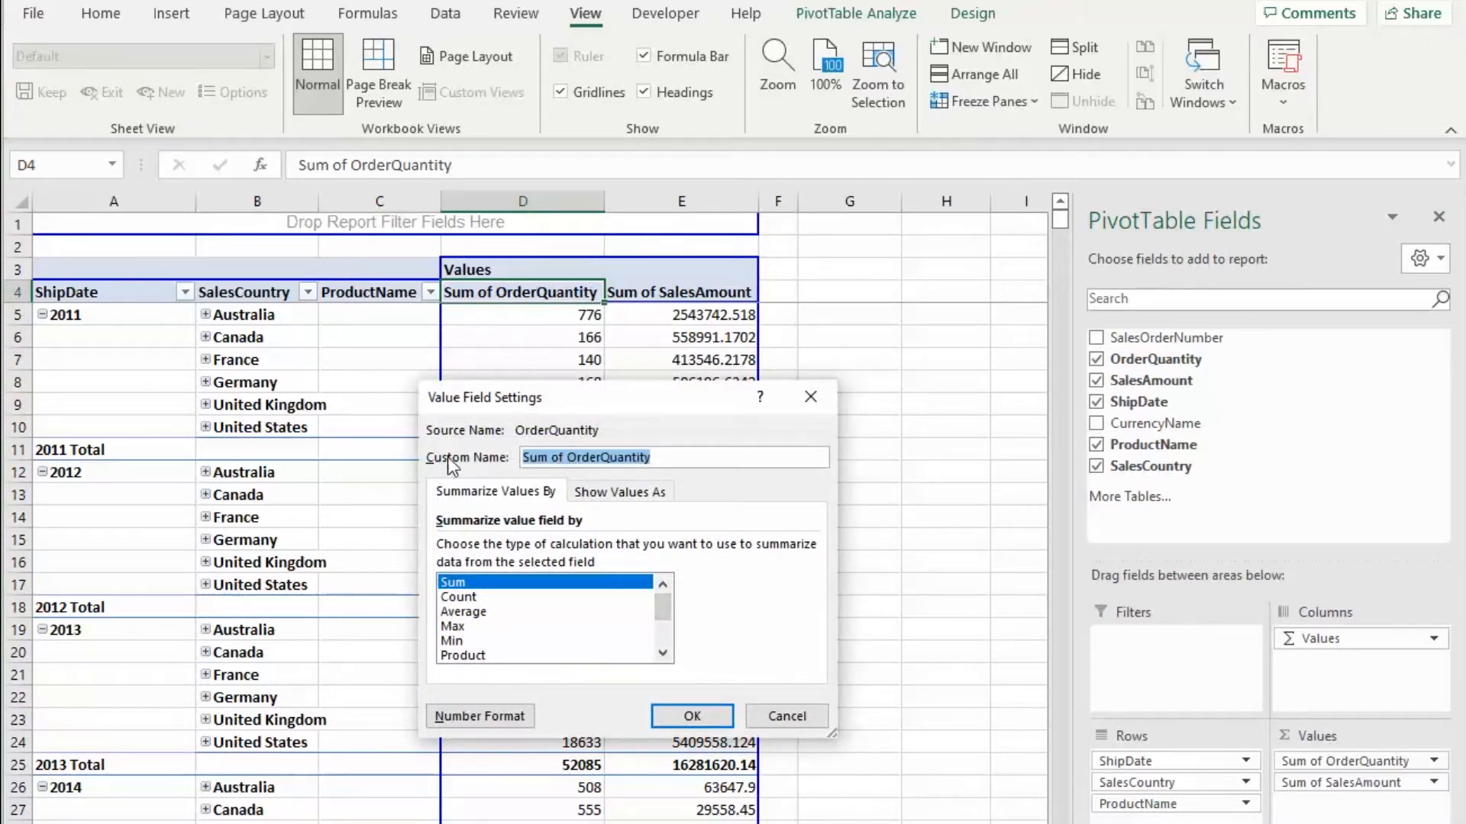
{"action": "left_click", "coordinate": [571, 455]}
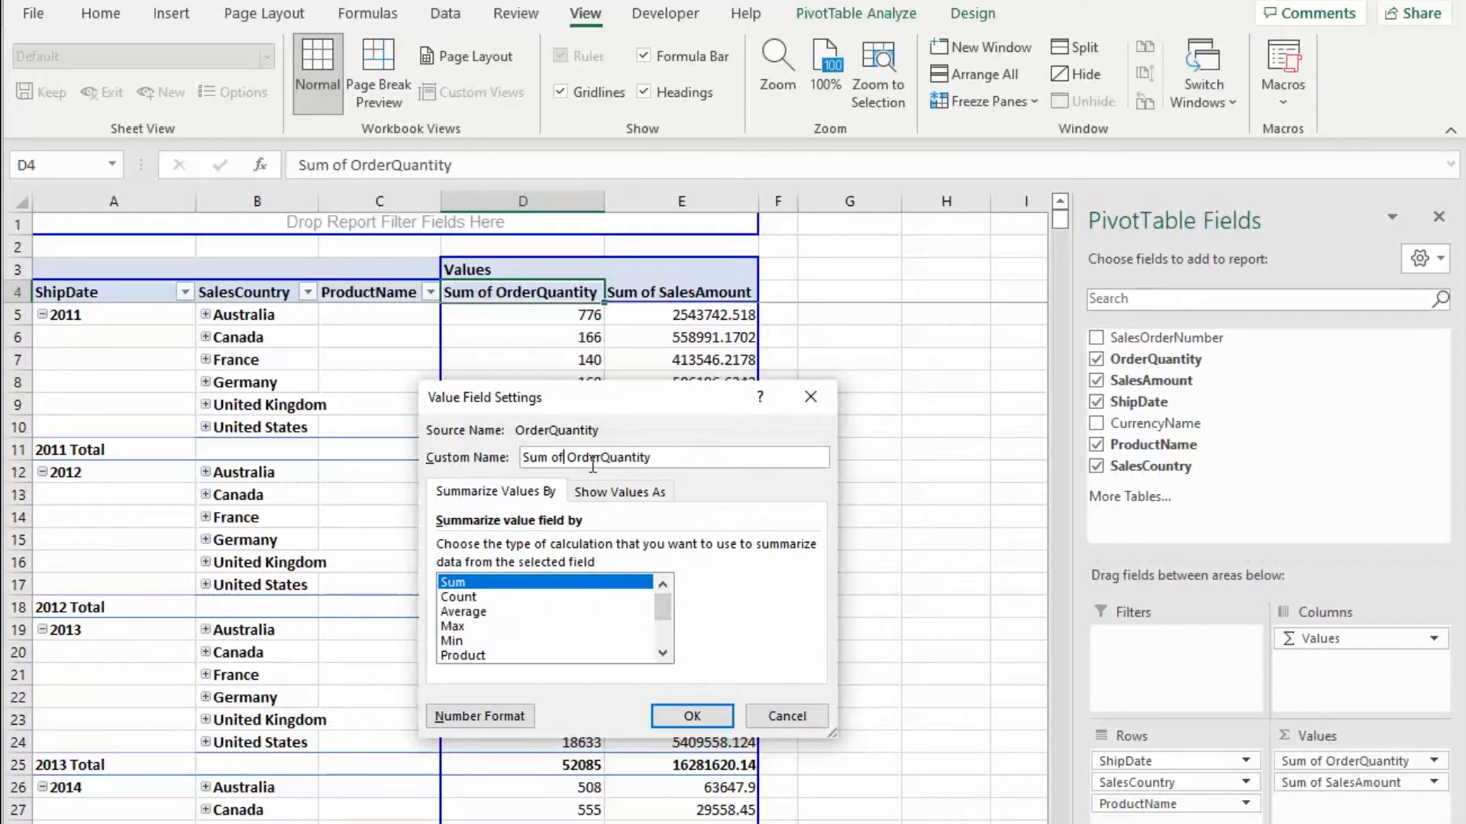
{"action": "key", "text": "BackSpace"}
{"action": "key", "text": "BackSpace"}
{"action": "key", "text": "BackSpace"}
{"action": "key", "text": "BackSpace"}
{"action": "key", "text": "BackSpace"}
{"action": "key", "text": "BackSpace"}
{"action": "key", "text": "BackSpace"}
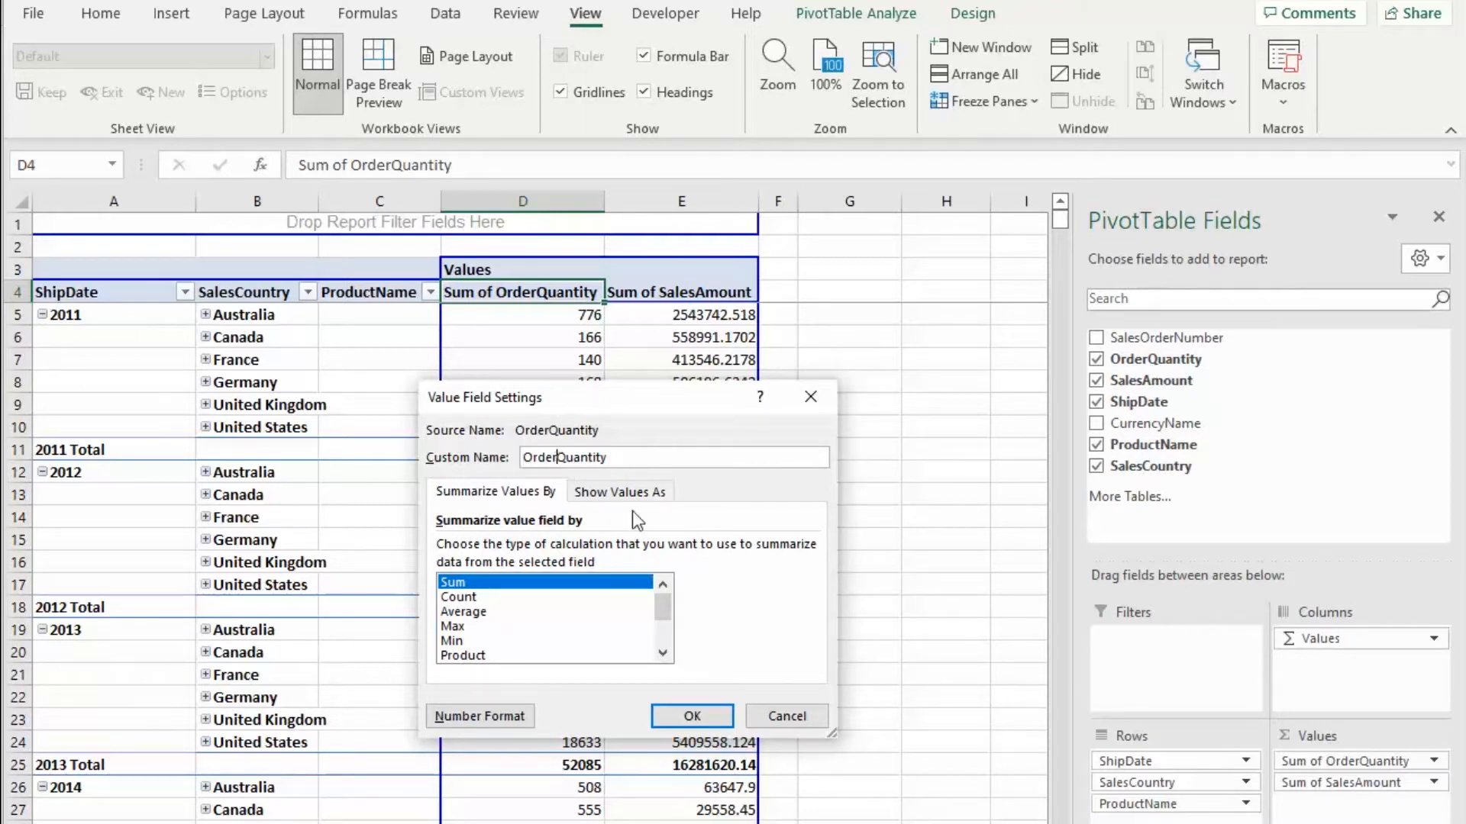
{"action": "left_click", "coordinate": [557, 457]}
{"action": "key", "text": "BackSpace"}
{"action": "key", "text": "BackSpace"}
{"action": "key", "text": "BackSpace"}
{"action": "key", "text": "BackSpace"}
{"action": "key", "text": "BackSpace"}
Step: Format the Quantity values as Number with 0 decimal places and a 1000 separator
{"action": "left_click", "coordinate": [478, 717]}
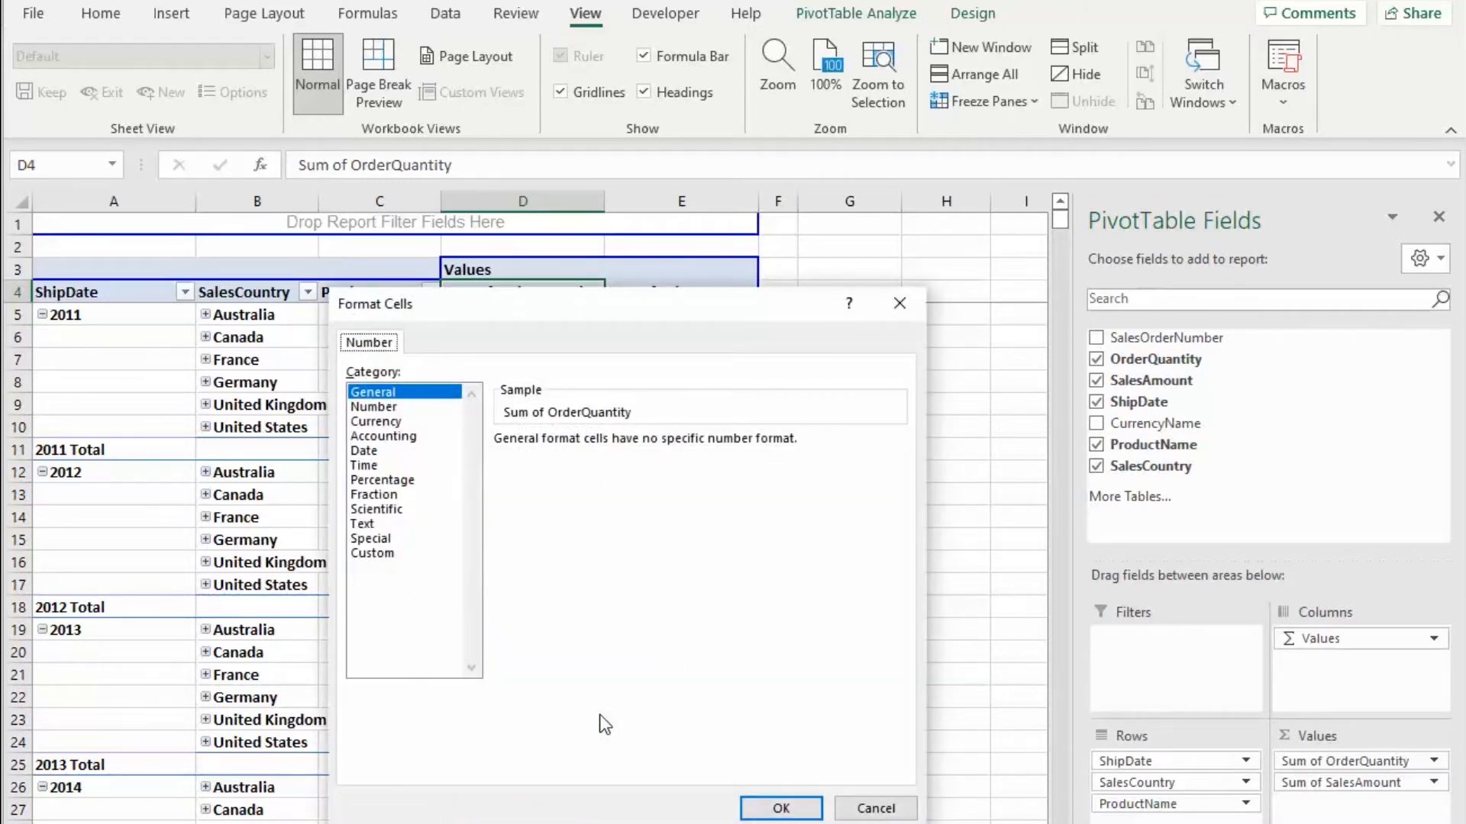
{"action": "left_click", "coordinate": [373, 407]}
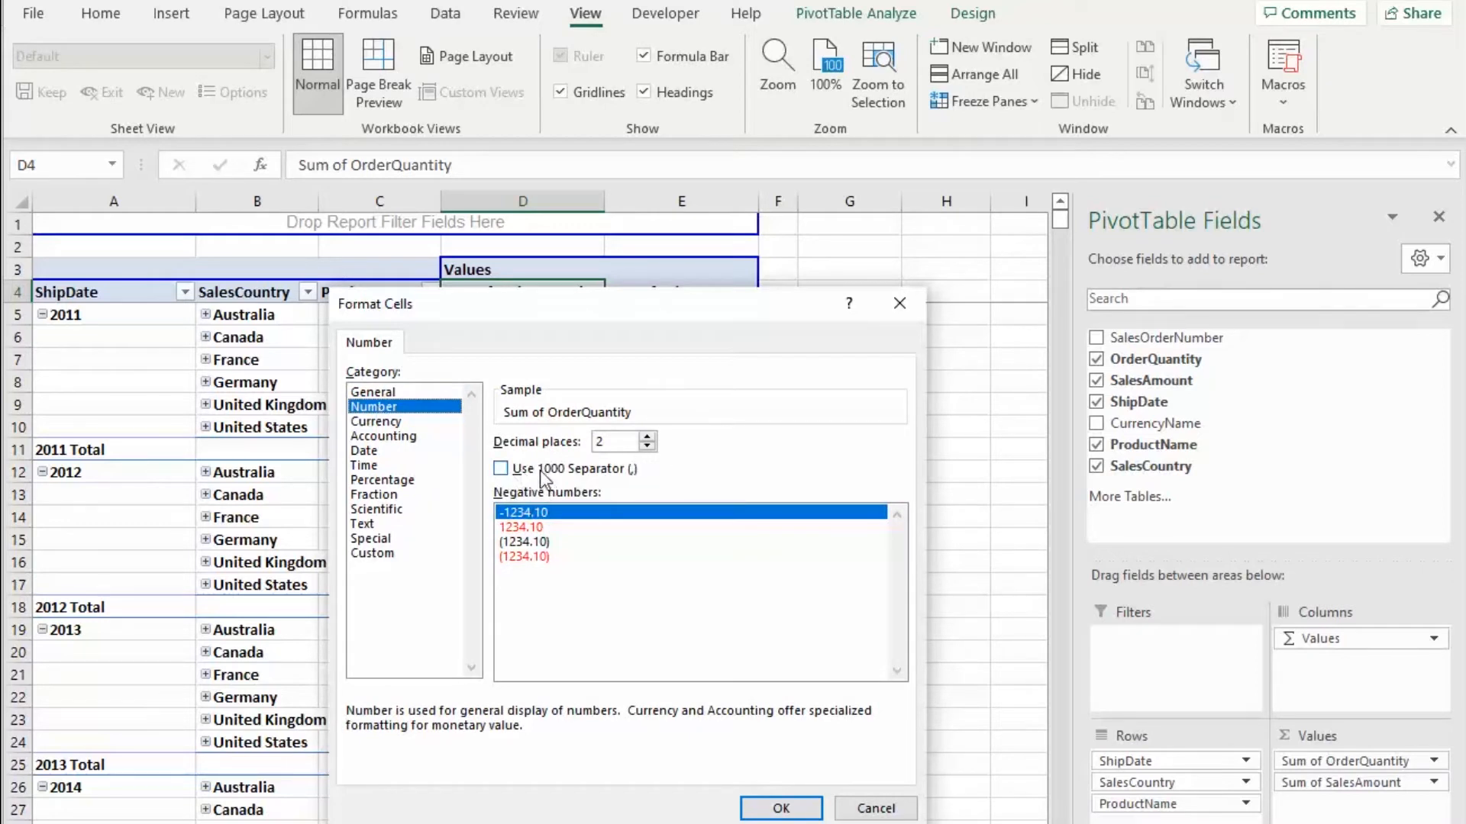
{"action": "left_click", "coordinate": [501, 470]}
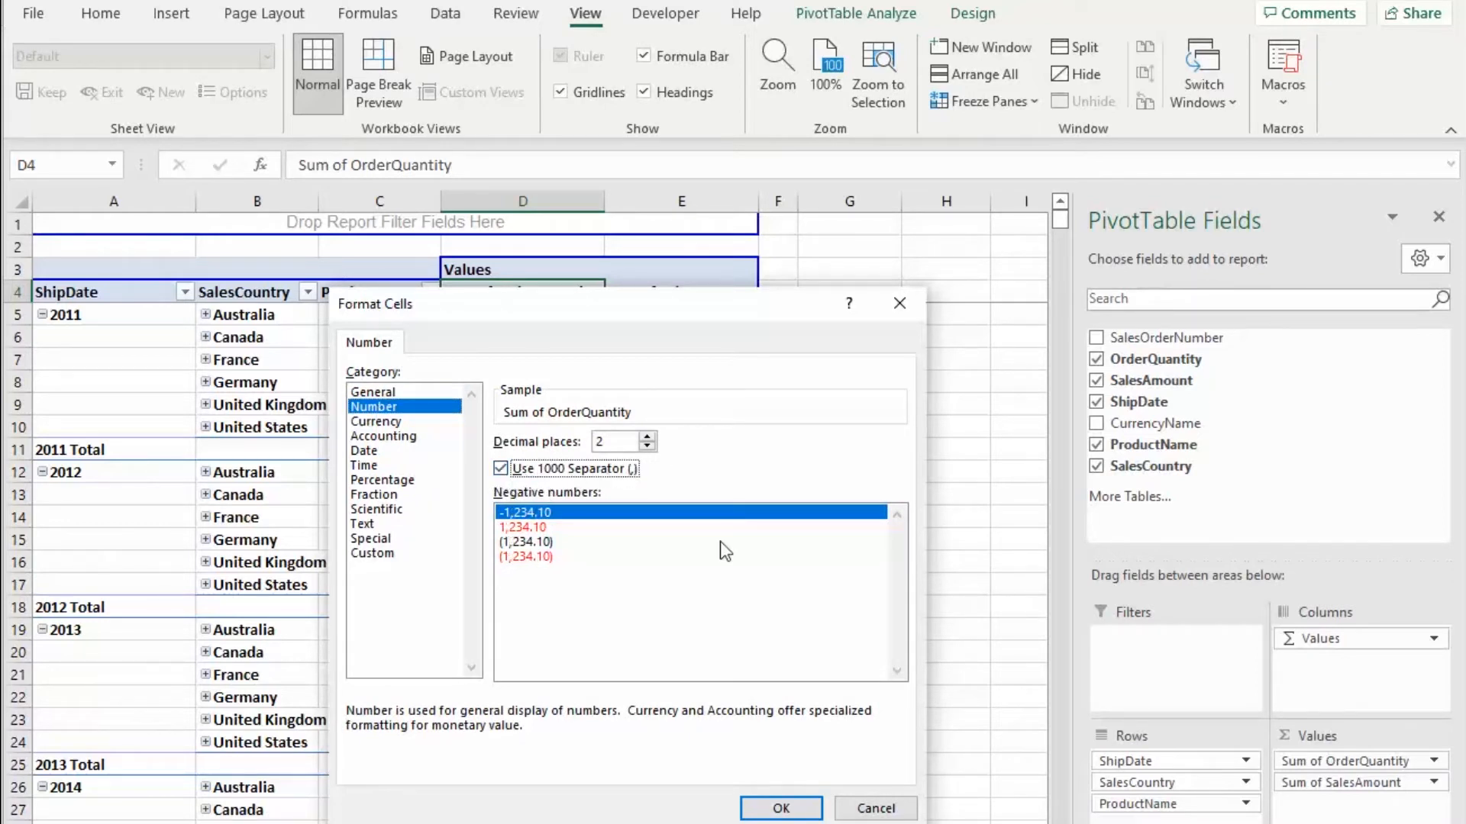
{"action": "left_click", "coordinate": [648, 447]}
{"action": "left_click", "coordinate": [647, 447]}
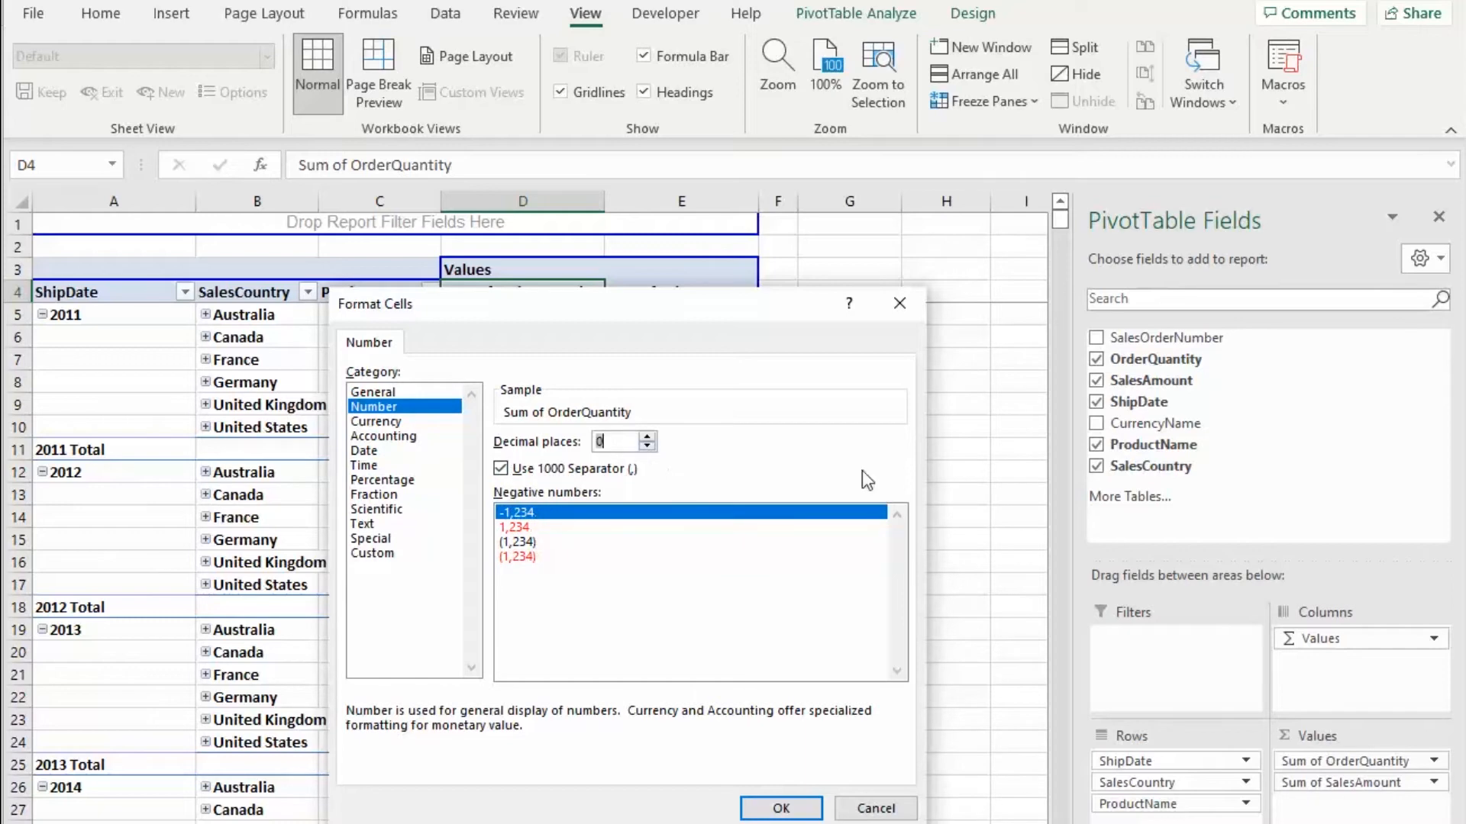
{"action": "left_click", "coordinate": [783, 808]}
{"action": "left_click", "coordinate": [692, 715]}
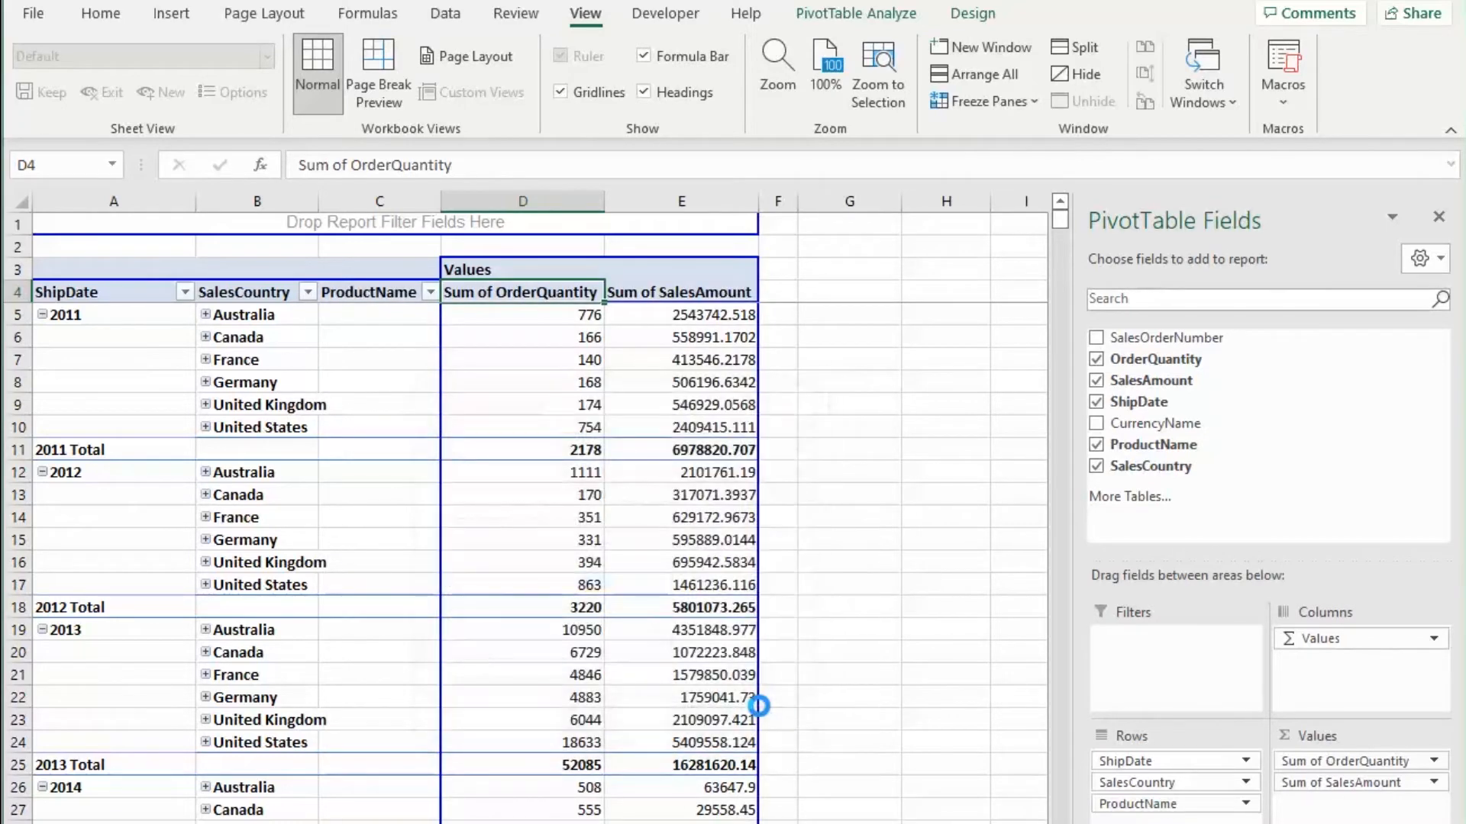
{"action": "left_click", "coordinate": [886, 612]}
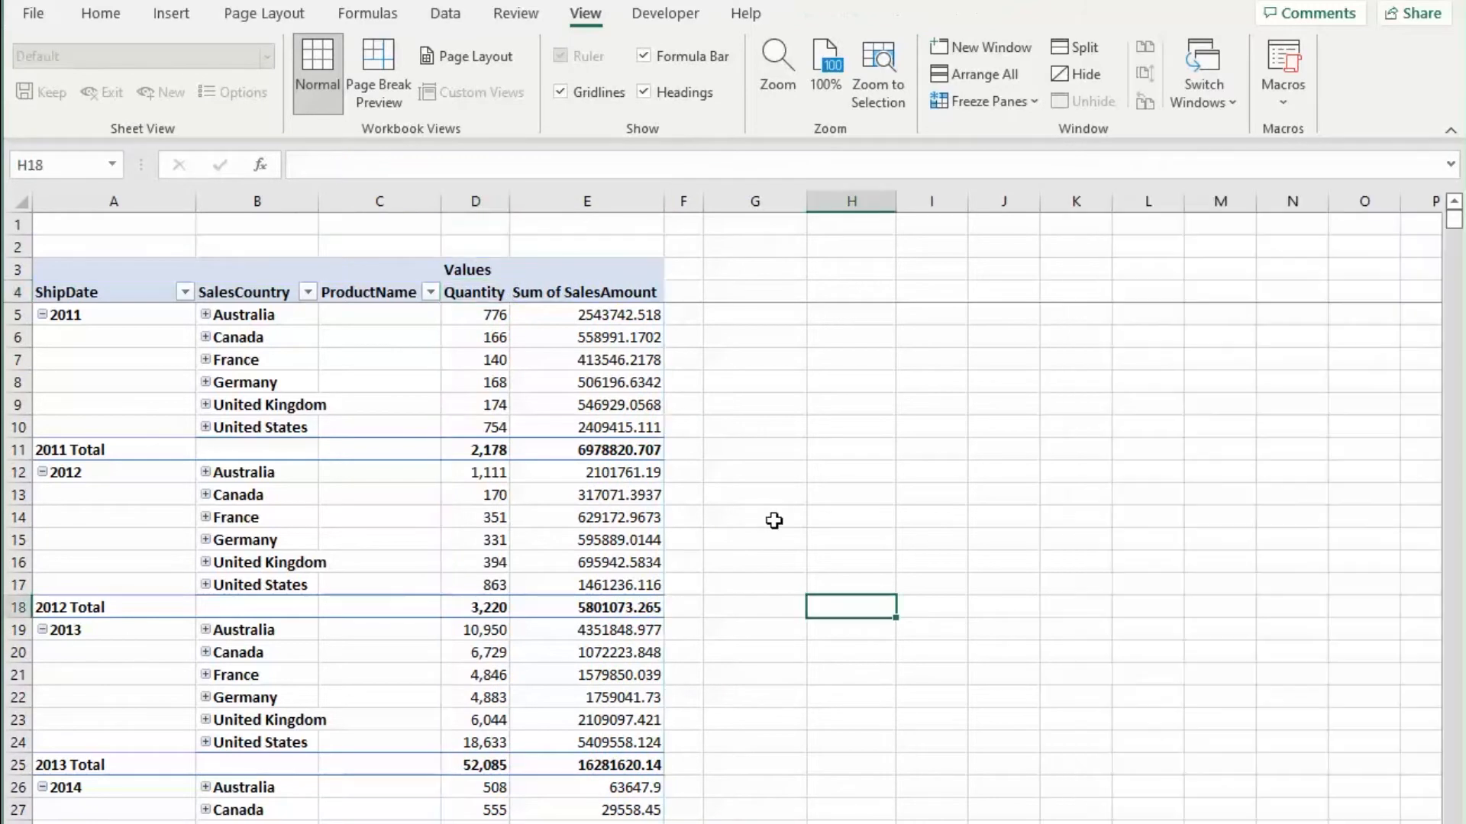
Step: Rename the Sum of SalesAmount column header to Amount
{"action": "left_click", "coordinate": [491, 453]}
{"action": "left_click", "coordinate": [492, 473]}
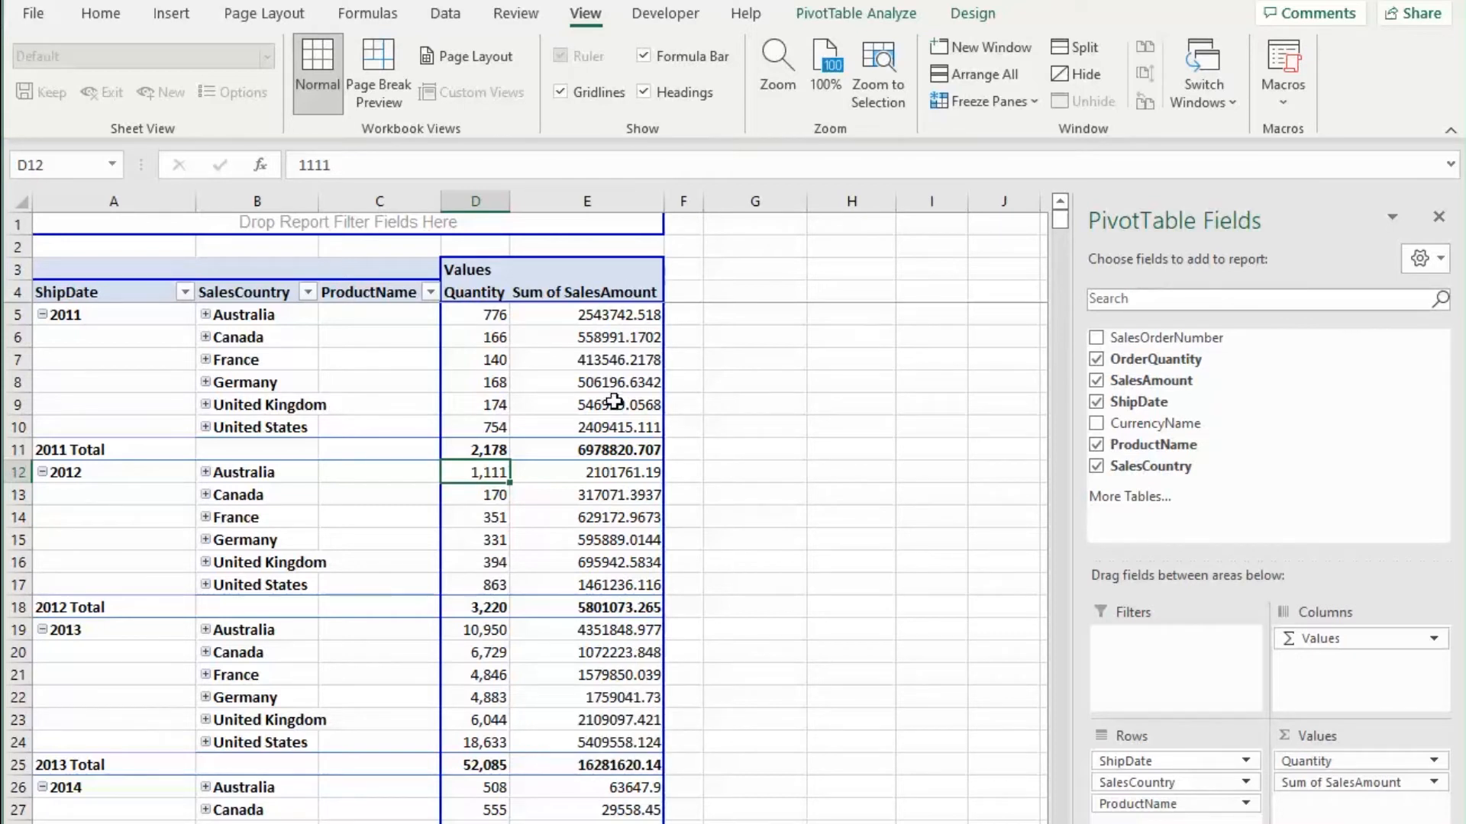
{"action": "left_click", "coordinate": [612, 290]}
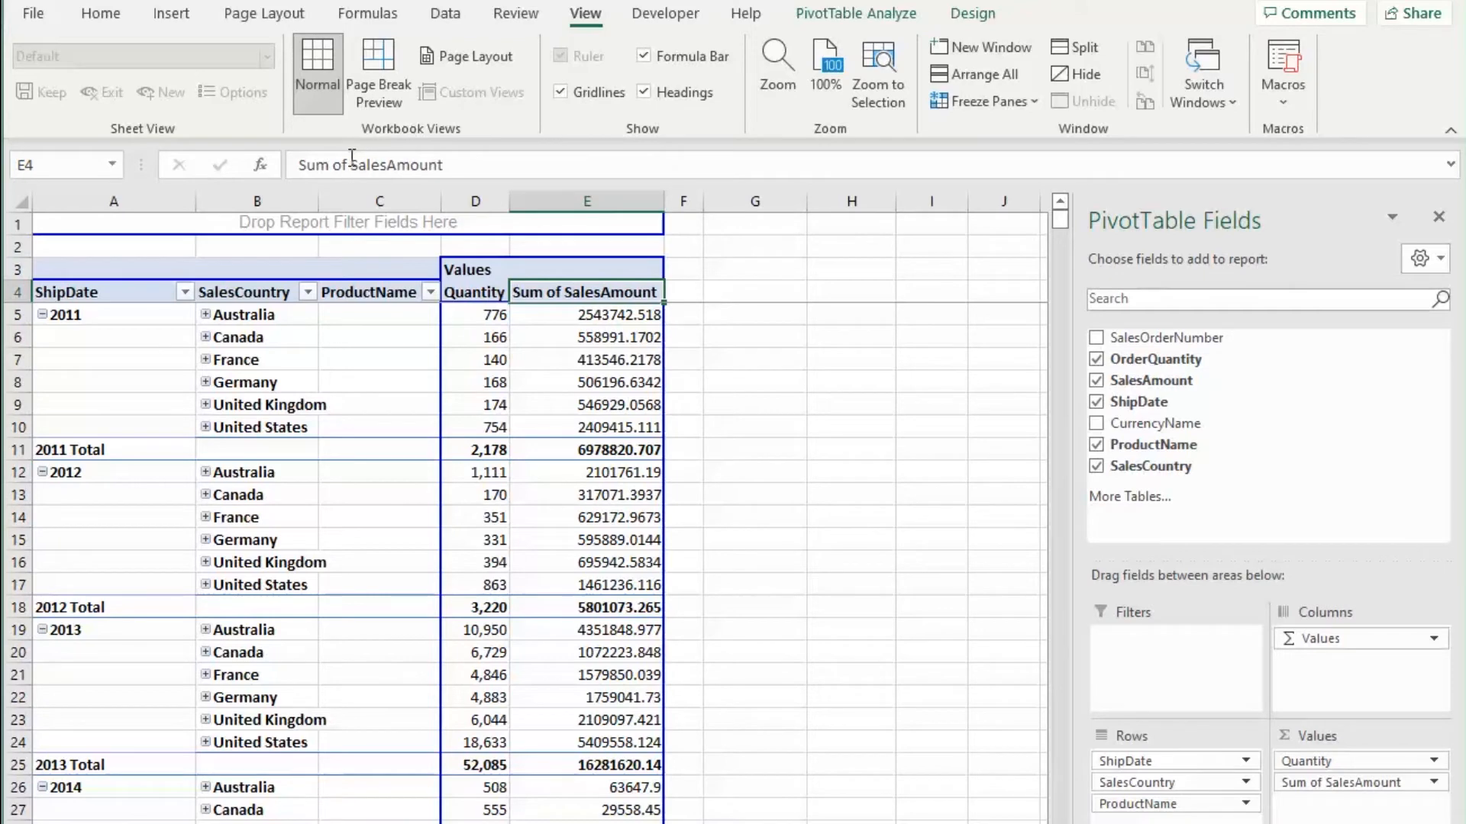
{"action": "left_click_drag", "start_coordinate": [352, 164], "coordinate": [298, 164]}
{"action": "key", "text": "BackSpace"}
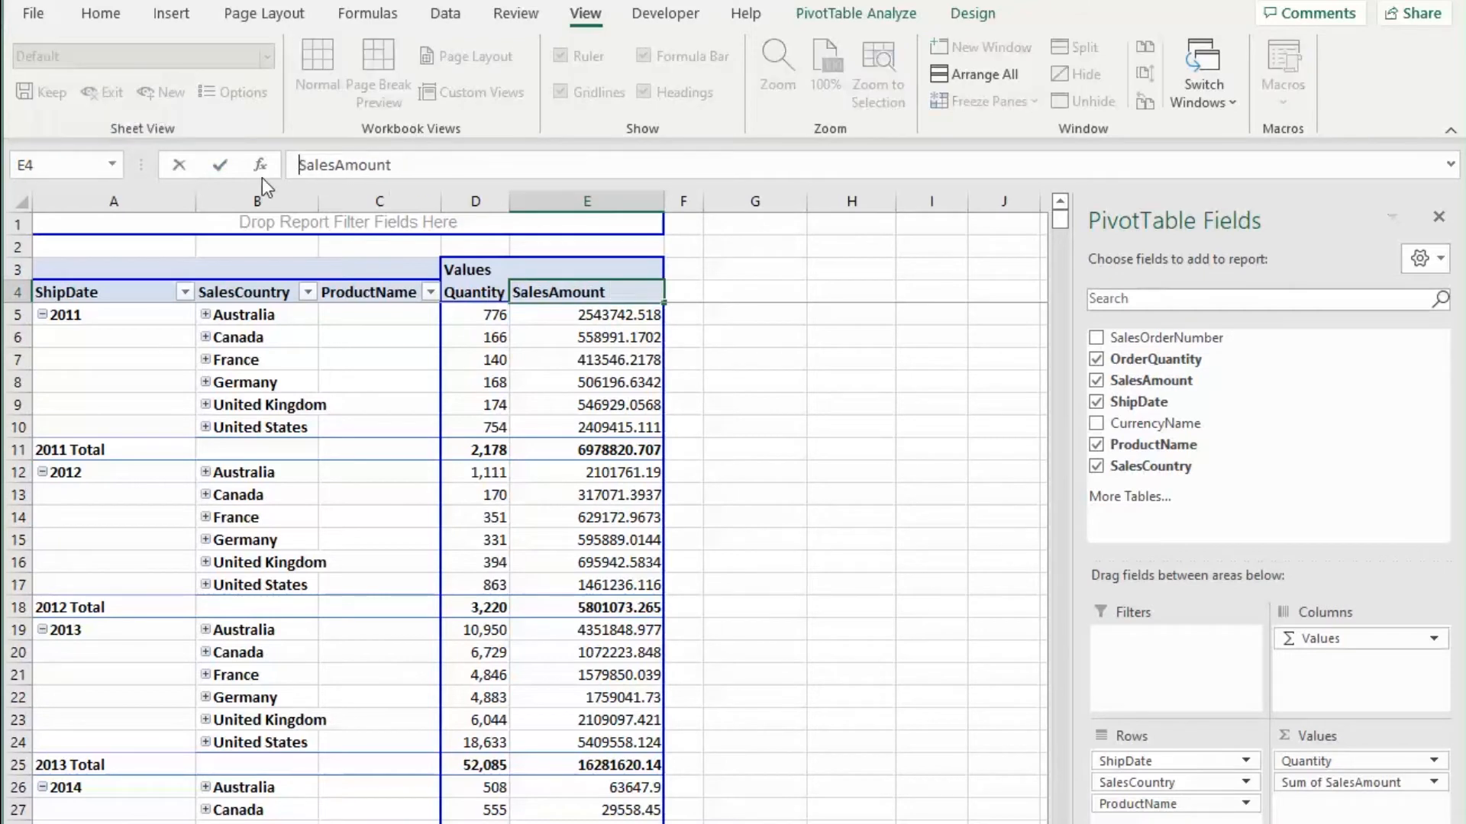
{"action": "left_click_drag", "start_coordinate": [392, 167], "coordinate": [263, 167]}
{"action": "left_click", "coordinate": [332, 169]}
{"action": "key", "text": "BackSpace"}
{"action": "key", "text": "BackSpace"}
{"action": "key", "text": "BackSpace"}
{"action": "key", "text": "BackSpace"}
{"action": "key", "text": "BackSpace"}
{"action": "key", "text": "Return"}
{"action": "left_click", "coordinate": [611, 316]}
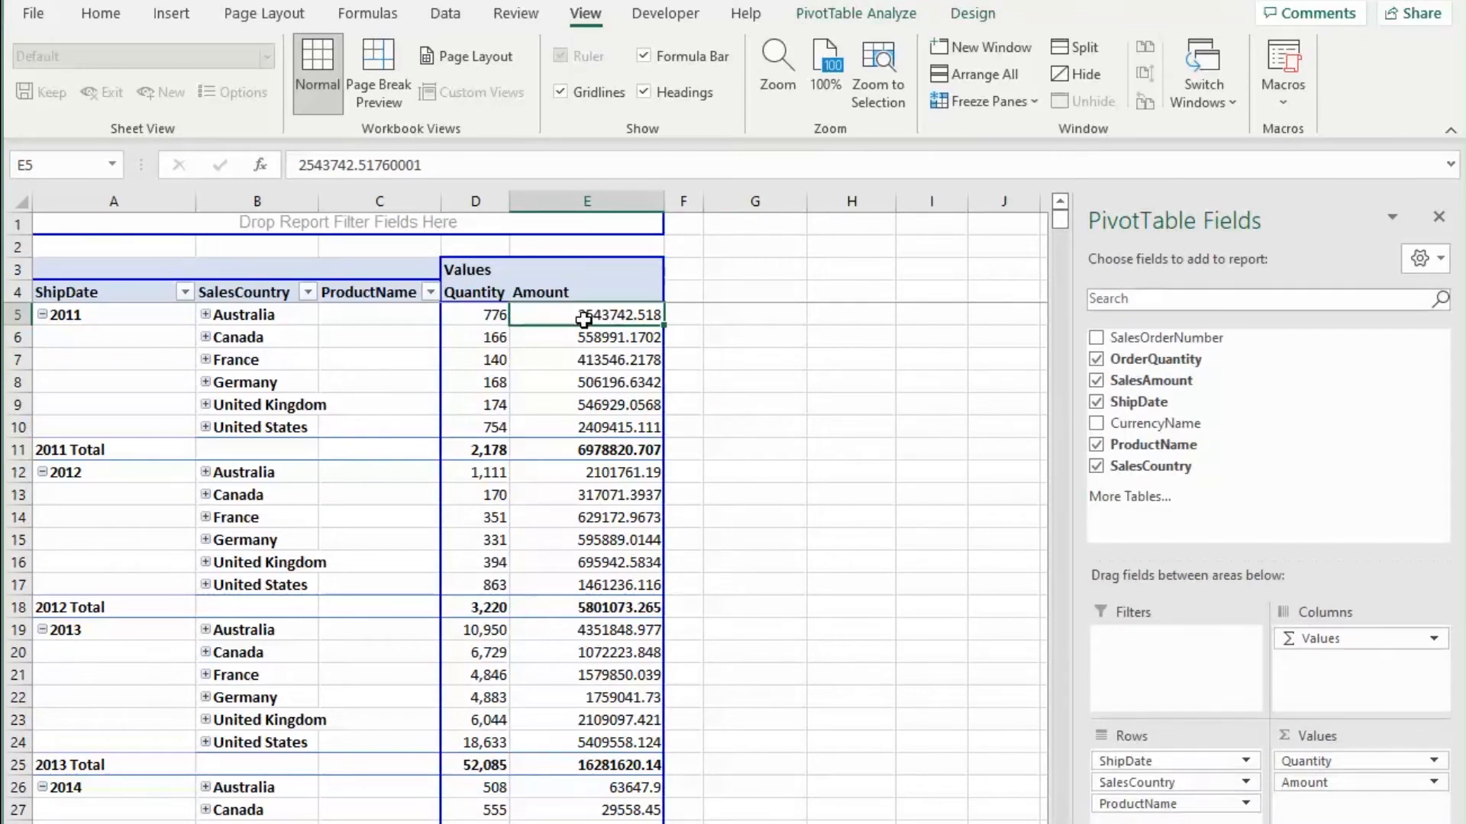
Step: Format the Amount values as Currency with 0 decimal places
{"action": "right_click", "coordinate": [584, 317]}
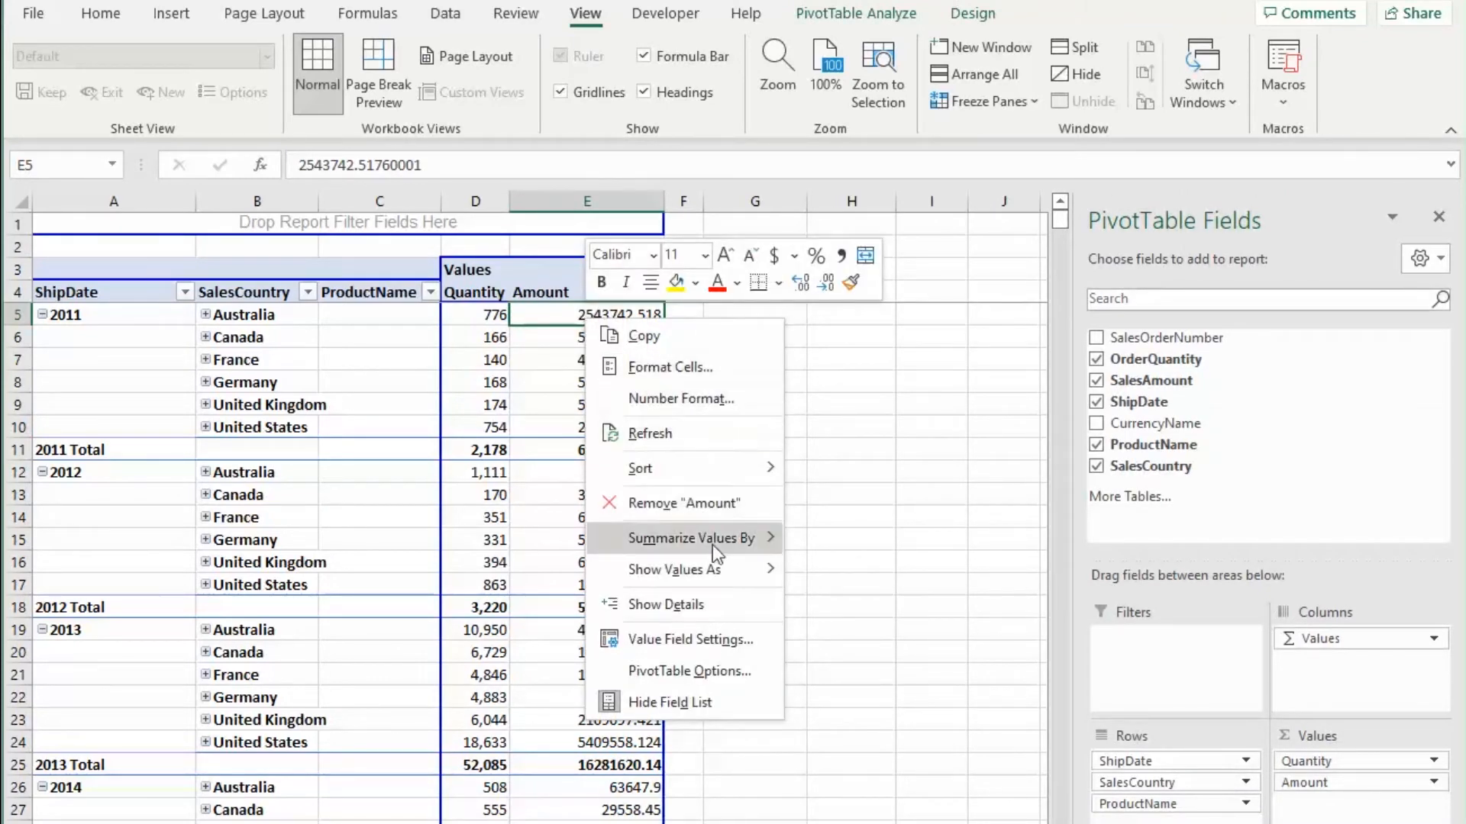
{"action": "left_click", "coordinate": [744, 639]}
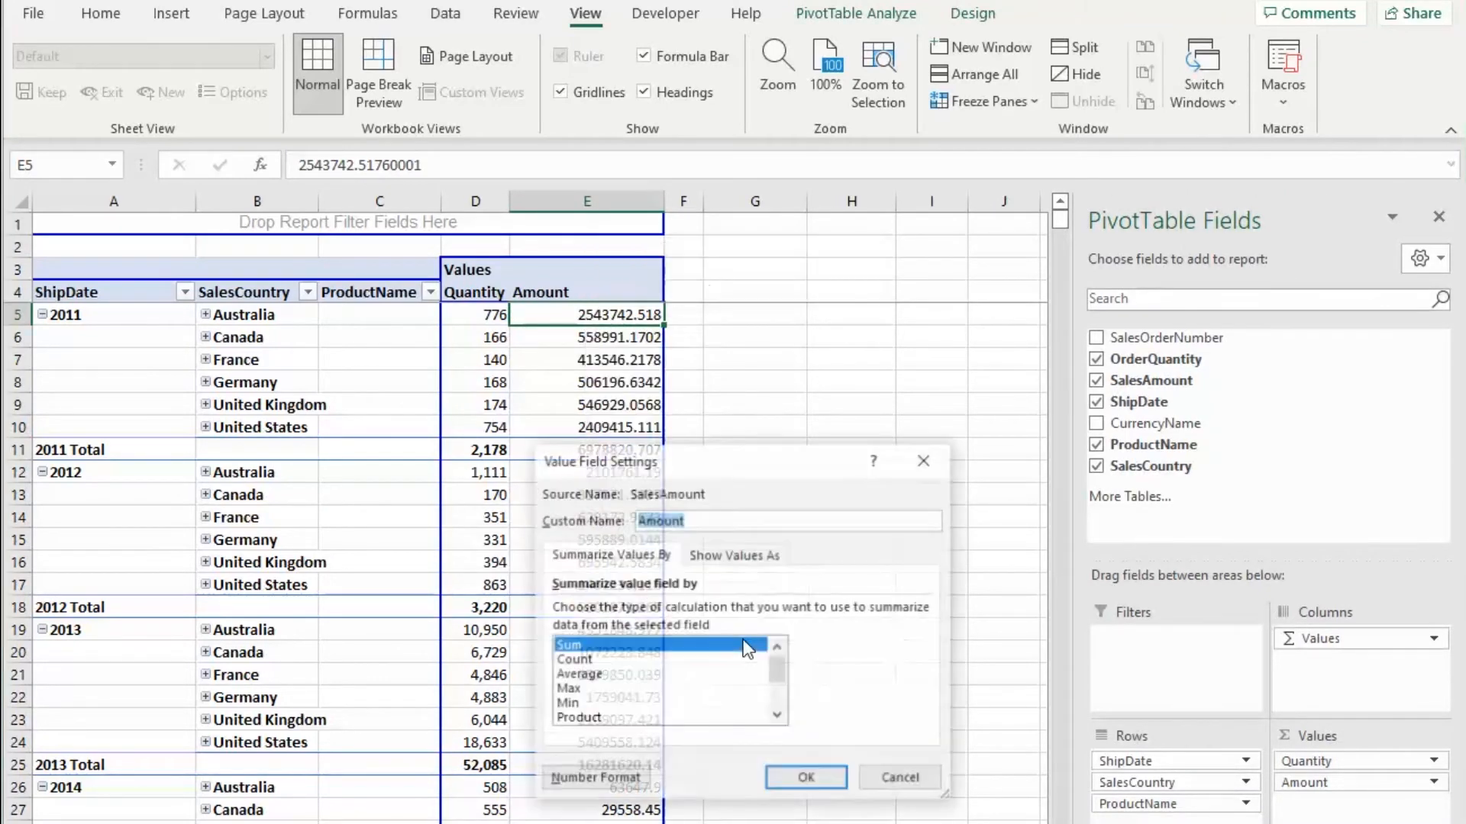
{"action": "left_click", "coordinate": [569, 775]}
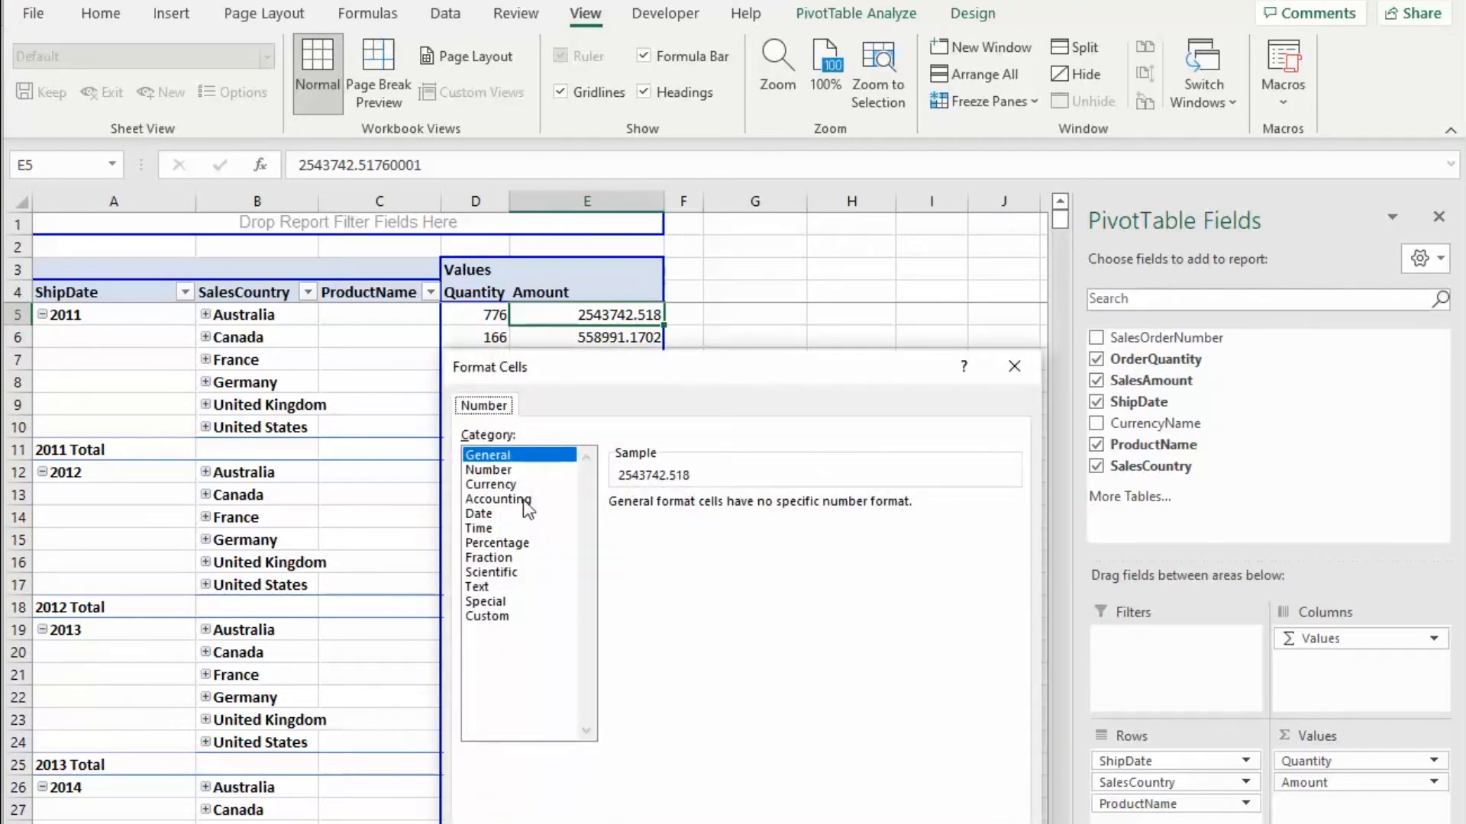
{"action": "left_click", "coordinate": [503, 486]}
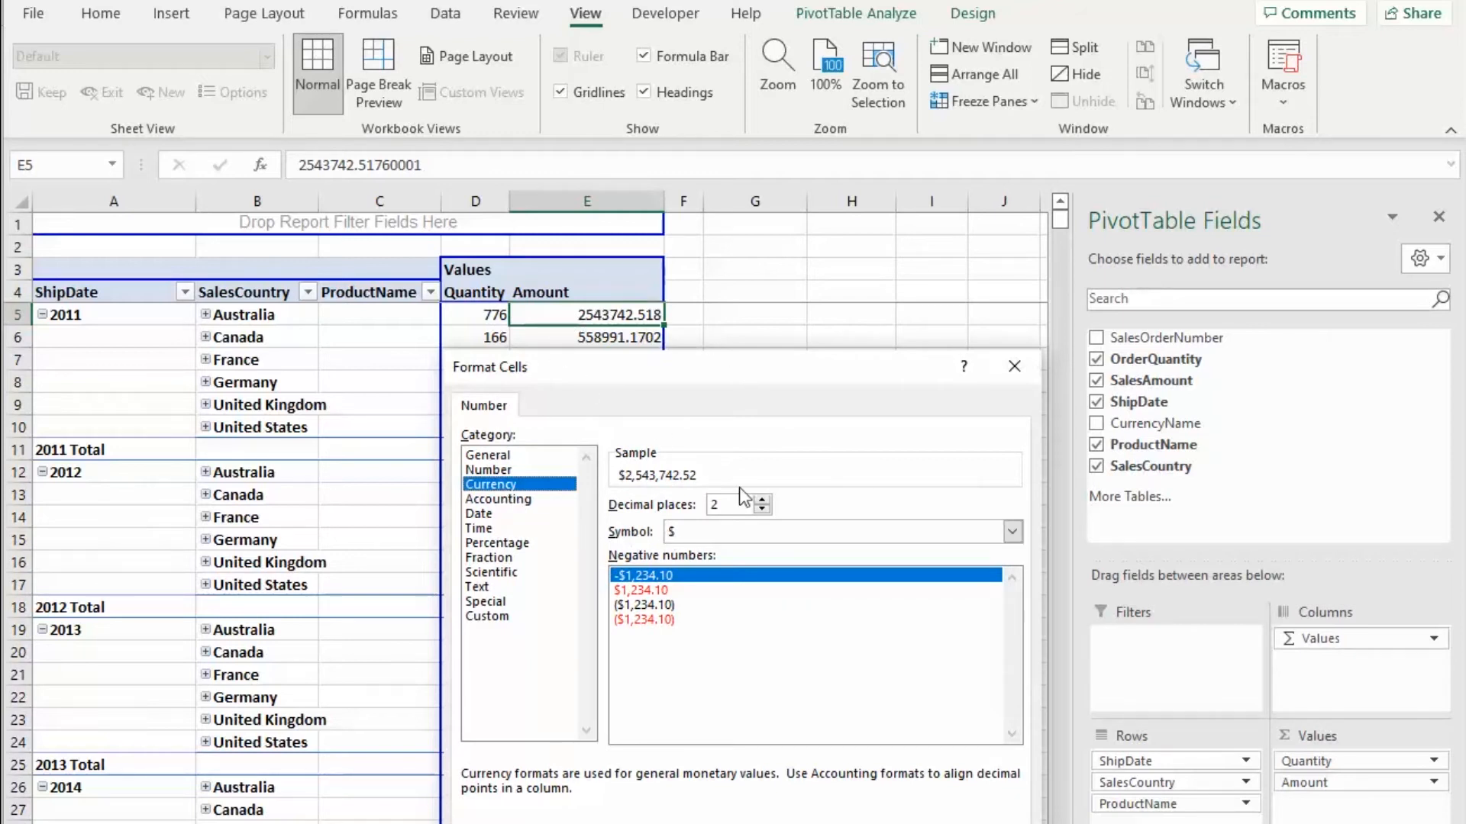
{"action": "left_click", "coordinate": [760, 505]}
{"action": "left_click", "coordinate": [761, 505]}
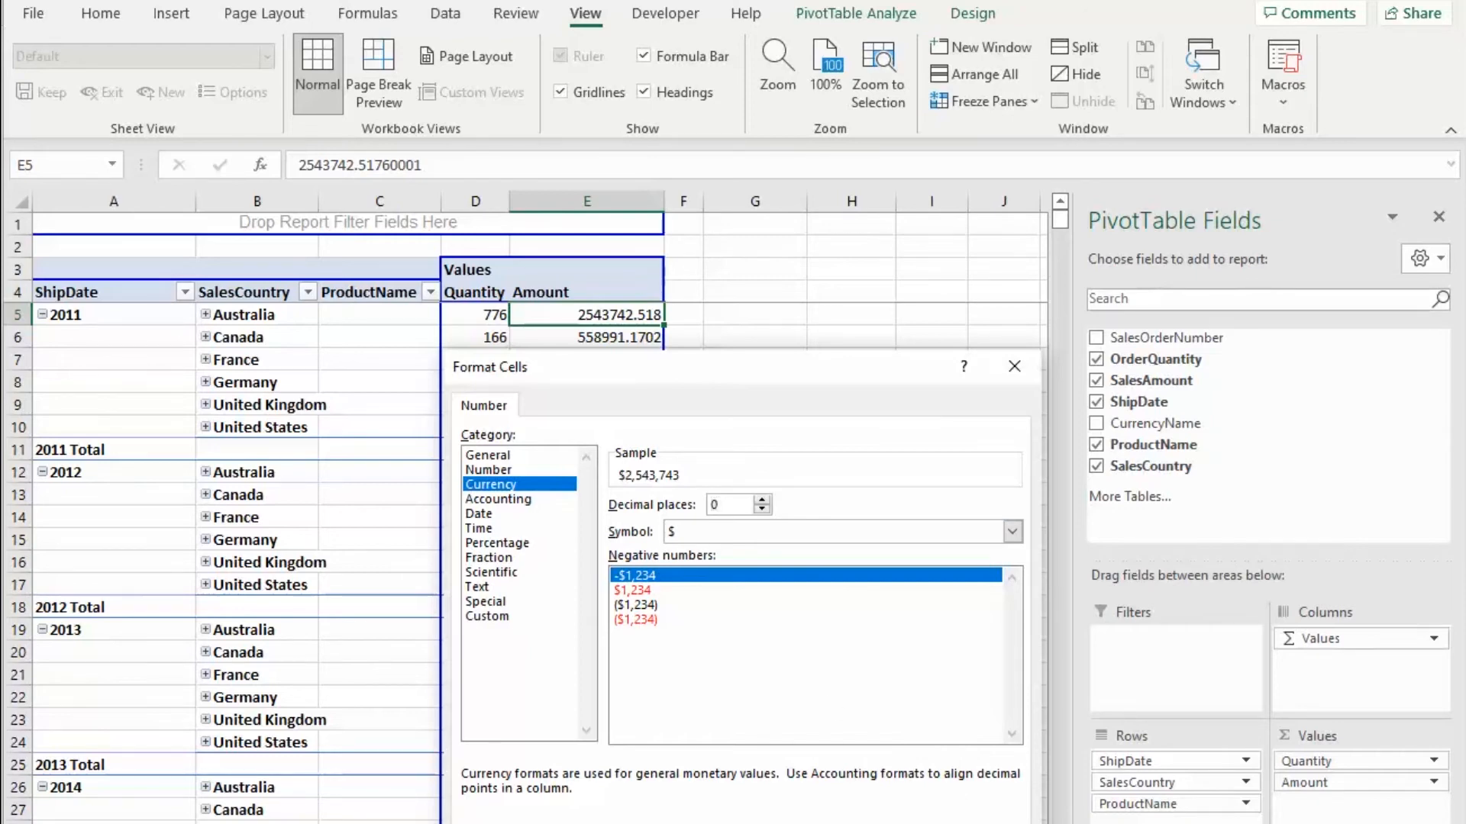
{"action": "key", "text": "Return"}
{"action": "left_click", "coordinate": [831, 776]}
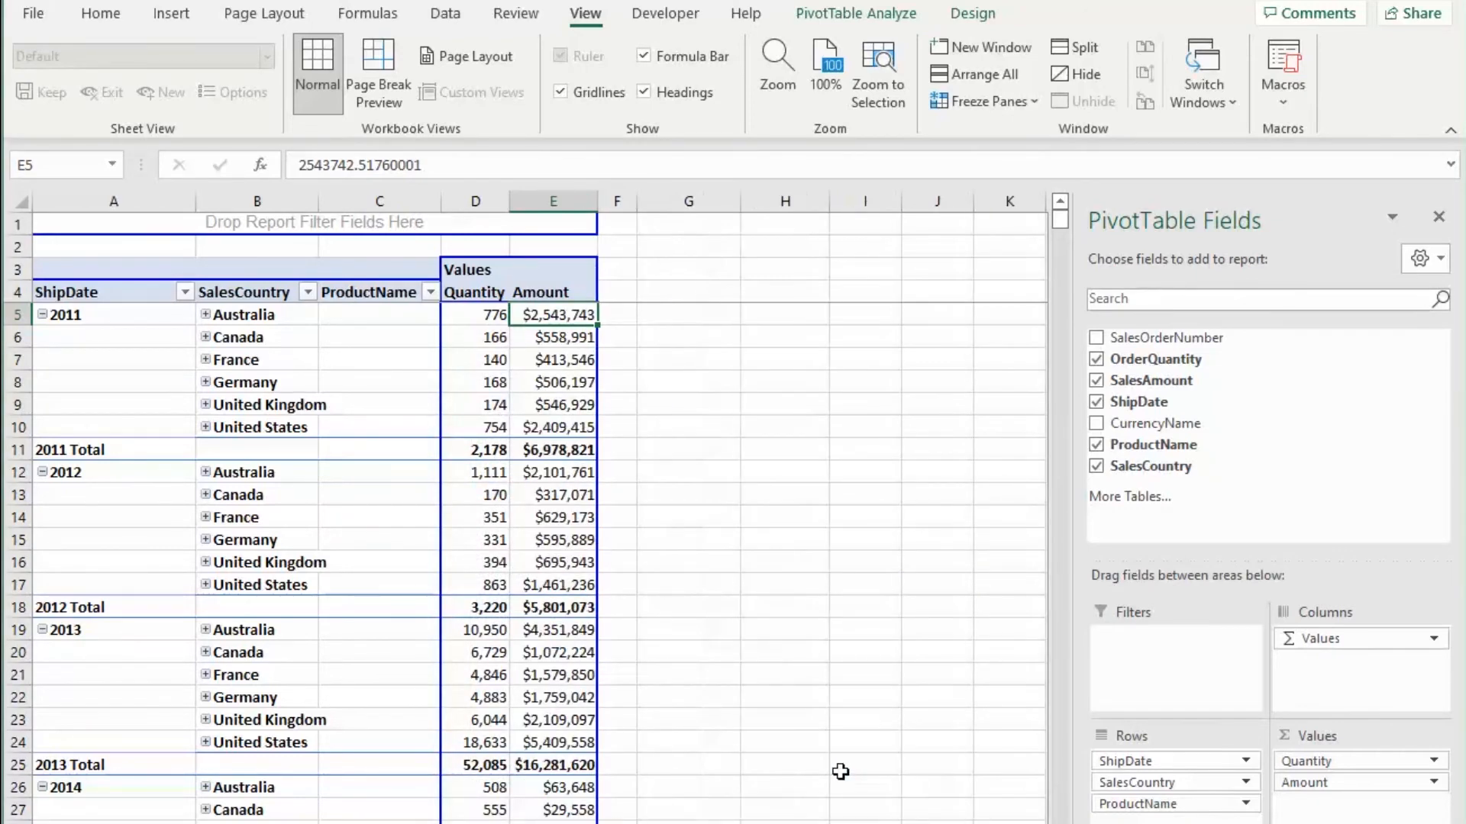
{"action": "left_click", "coordinate": [841, 611]}
Step: Widen the Quantity and Amount columns of the pivot table
{"action": "left_click_drag", "start_coordinate": [475, 200], "coordinate": [530, 201]}
{"action": "left_click", "coordinate": [798, 425]}
{"action": "left_click_drag", "start_coordinate": [622, 200], "coordinate": [638, 200]}
{"action": "left_click", "coordinate": [825, 580]}
{"action": "left_click", "coordinate": [790, 693]}
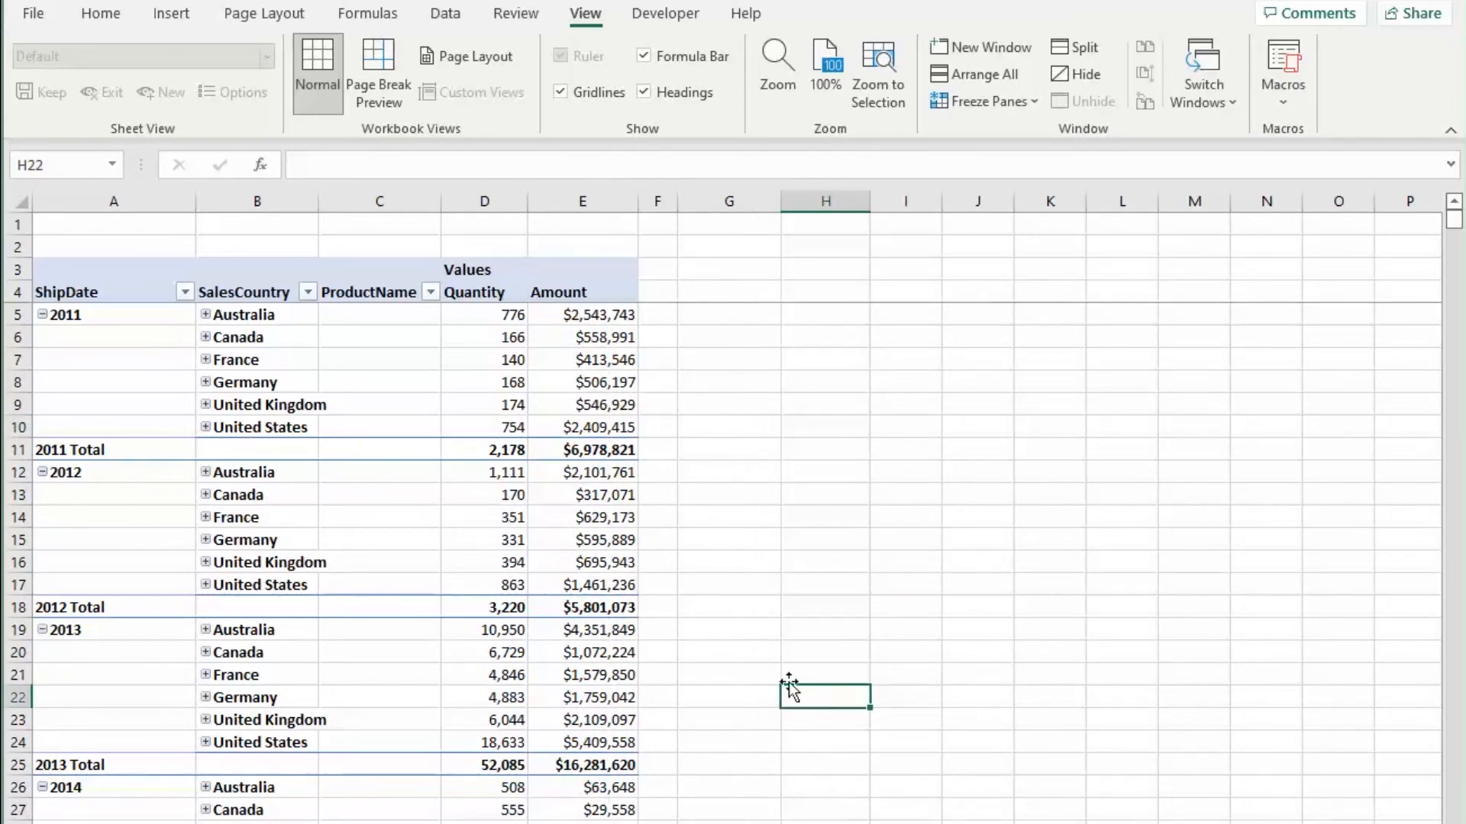
Step: Rename the ShipDate row header to Ship Date
{"action": "scroll", "coordinate": [771, 667], "scroll_direction": "down", "scroll_amount": 3}
{"action": "scroll", "coordinate": [645, 623], "scroll_direction": "down", "scroll_amount": 3}
{"action": "scroll", "coordinate": [649, 637], "scroll_direction": "up", "scroll_amount": 6}
{"action": "left_click", "coordinate": [74, 294]}
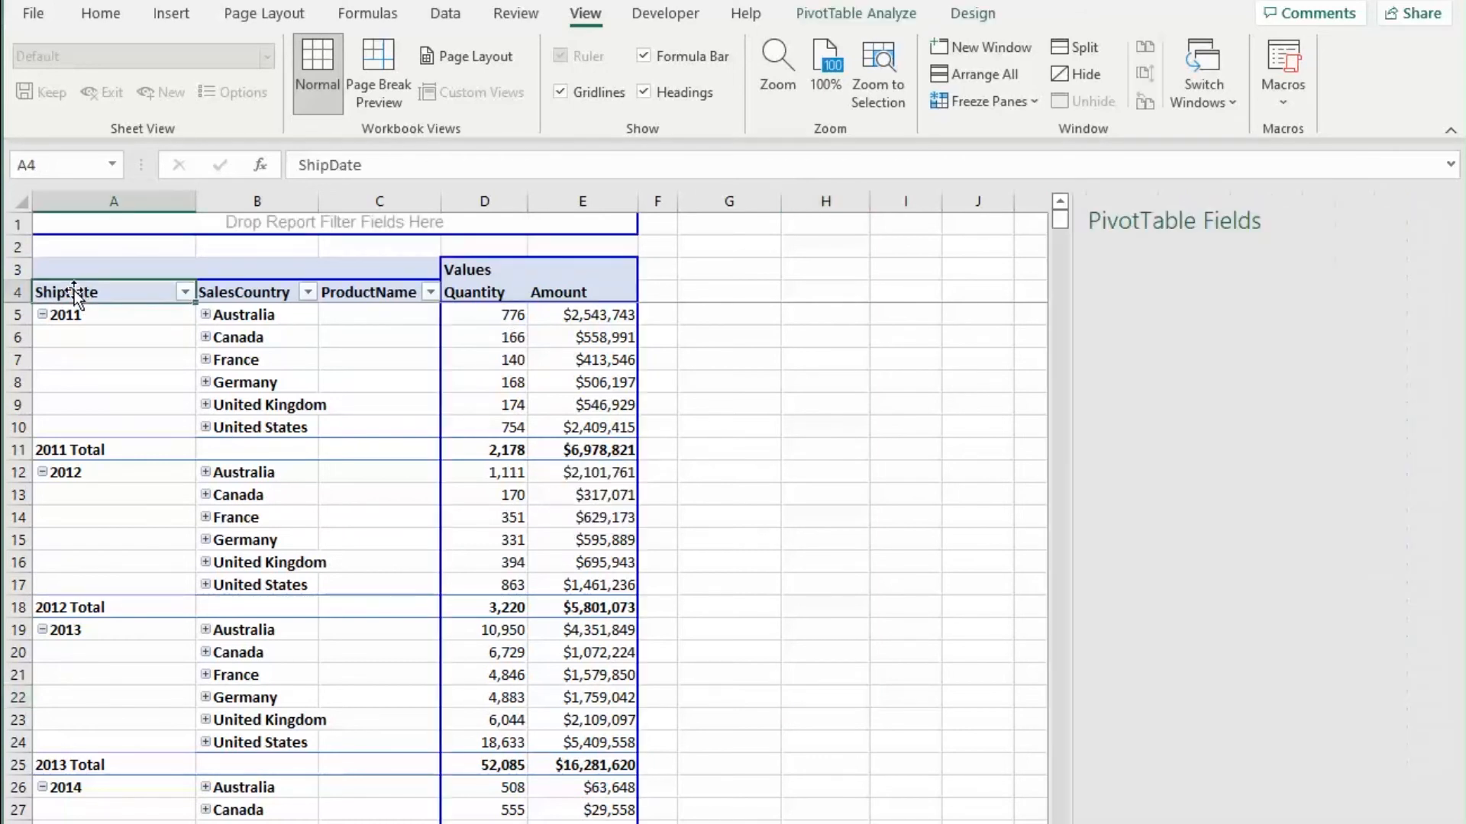
{"action": "left_click", "coordinate": [328, 166]}
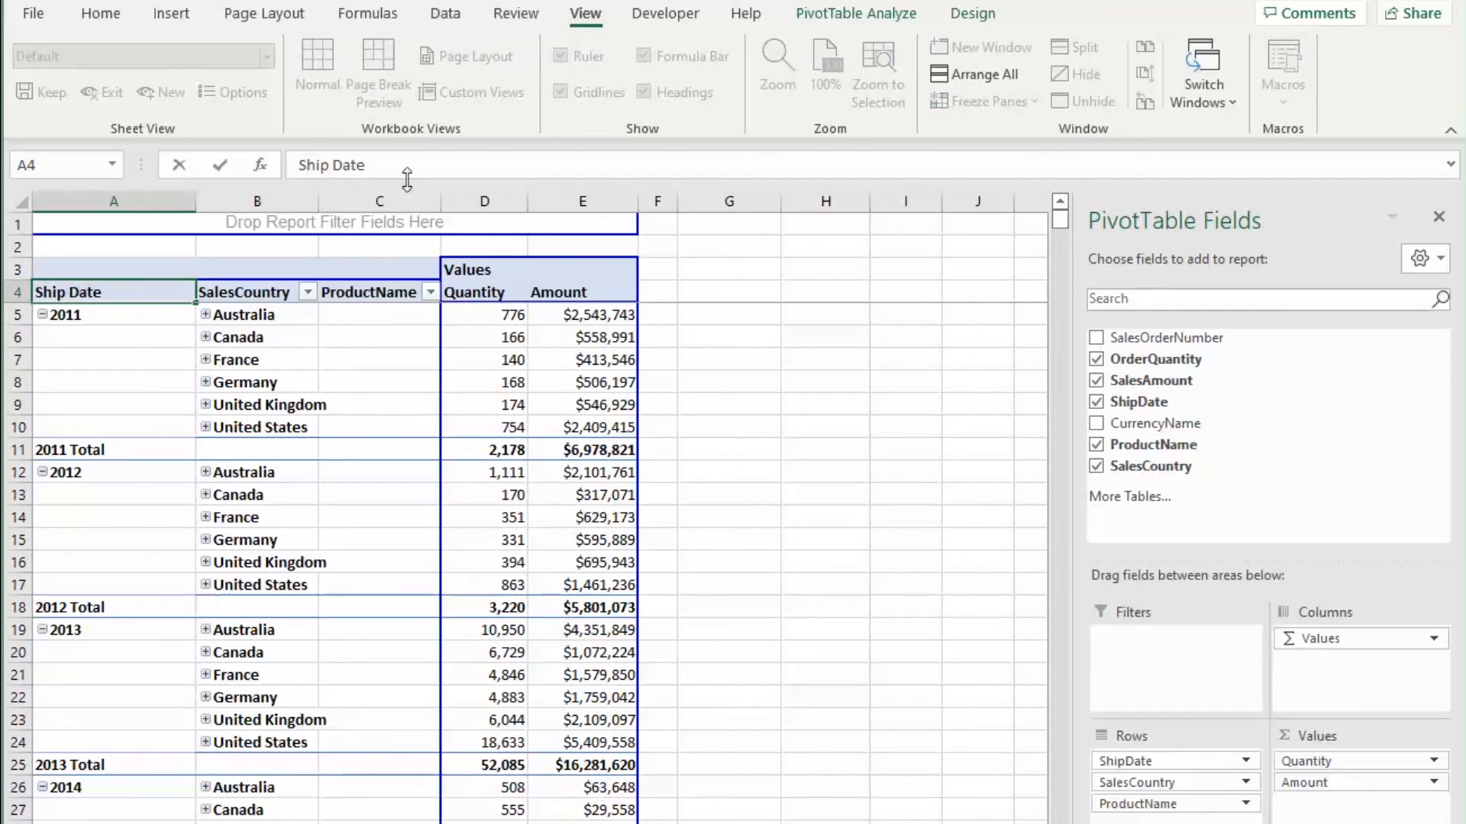
{"action": "left_click", "coordinate": [294, 336]}
Step: Rename the SalesCountry and ProductName headers to Sales Country and Product Name
{"action": "left_click", "coordinate": [301, 294]}
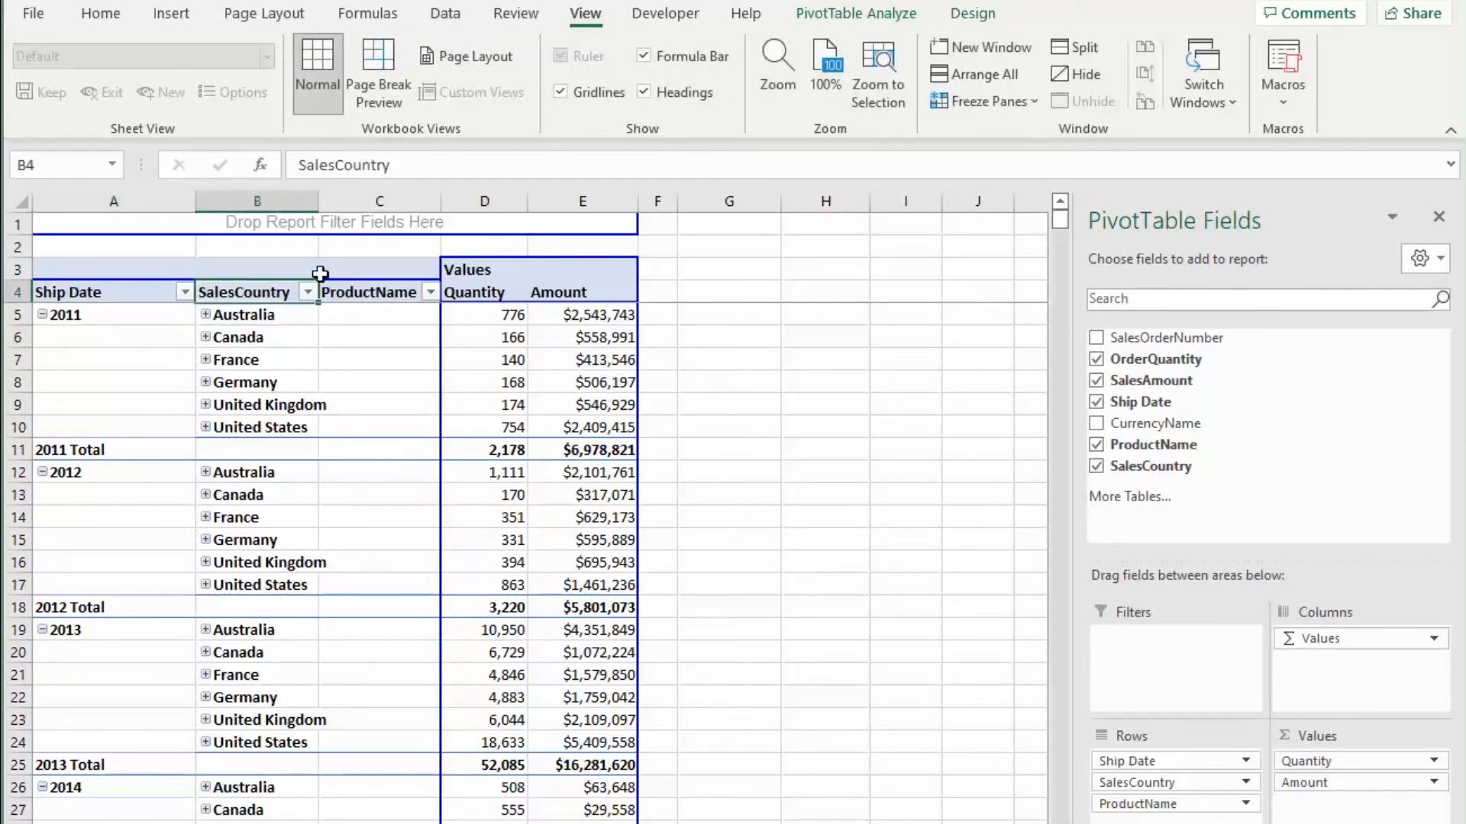
{"action": "left_click", "coordinate": [339, 167]}
{"action": "left_click", "coordinate": [402, 382]}
{"action": "left_click", "coordinate": [393, 294]}
{"action": "left_click", "coordinate": [364, 165]}
{"action": "left_click", "coordinate": [825, 584]}
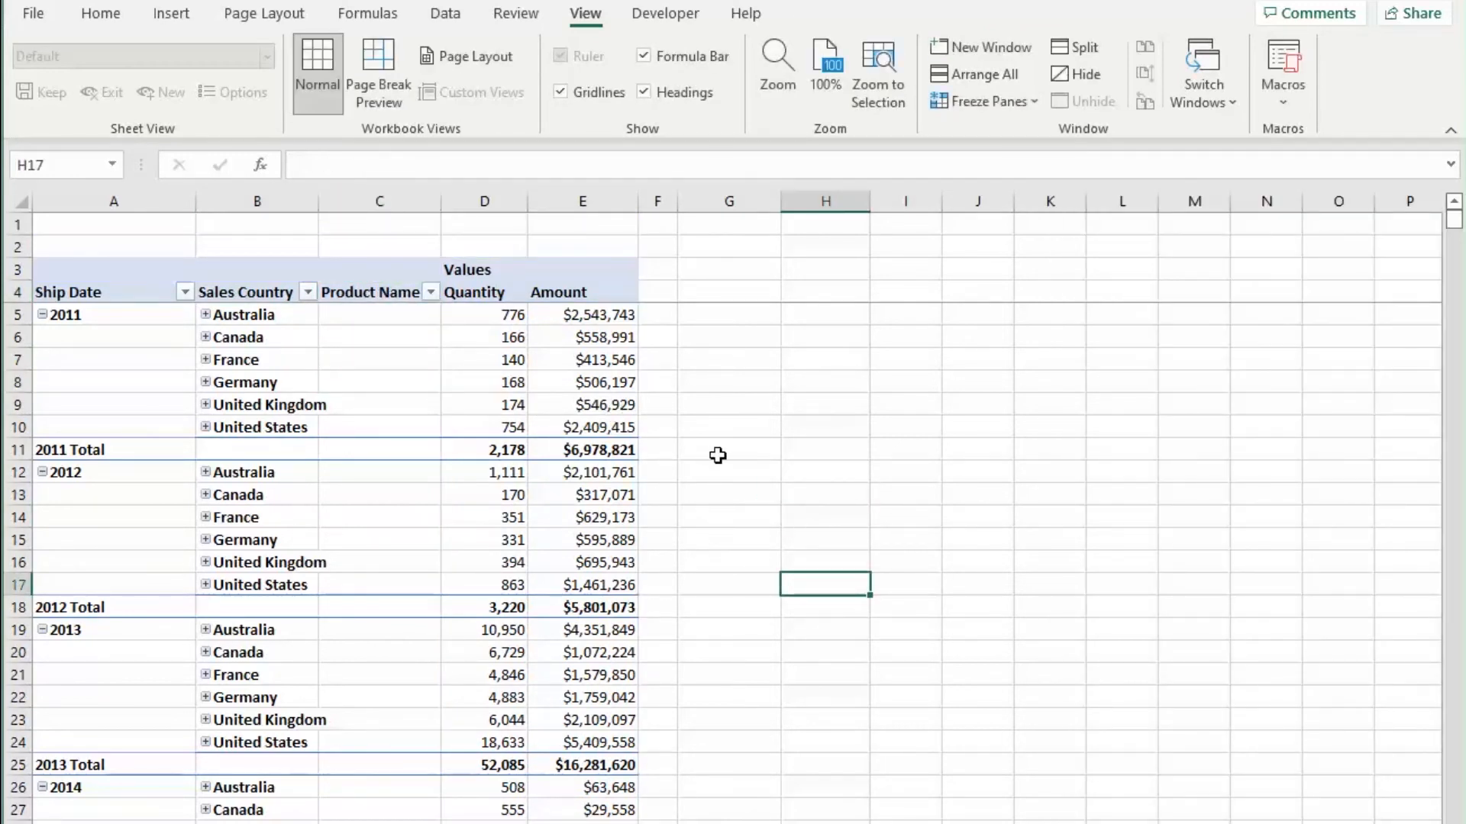
Step: Turn off the Ship Date subtotals in the pivot table
{"action": "left_click", "coordinate": [701, 556]}
{"action": "left_click", "coordinate": [61, 449]}
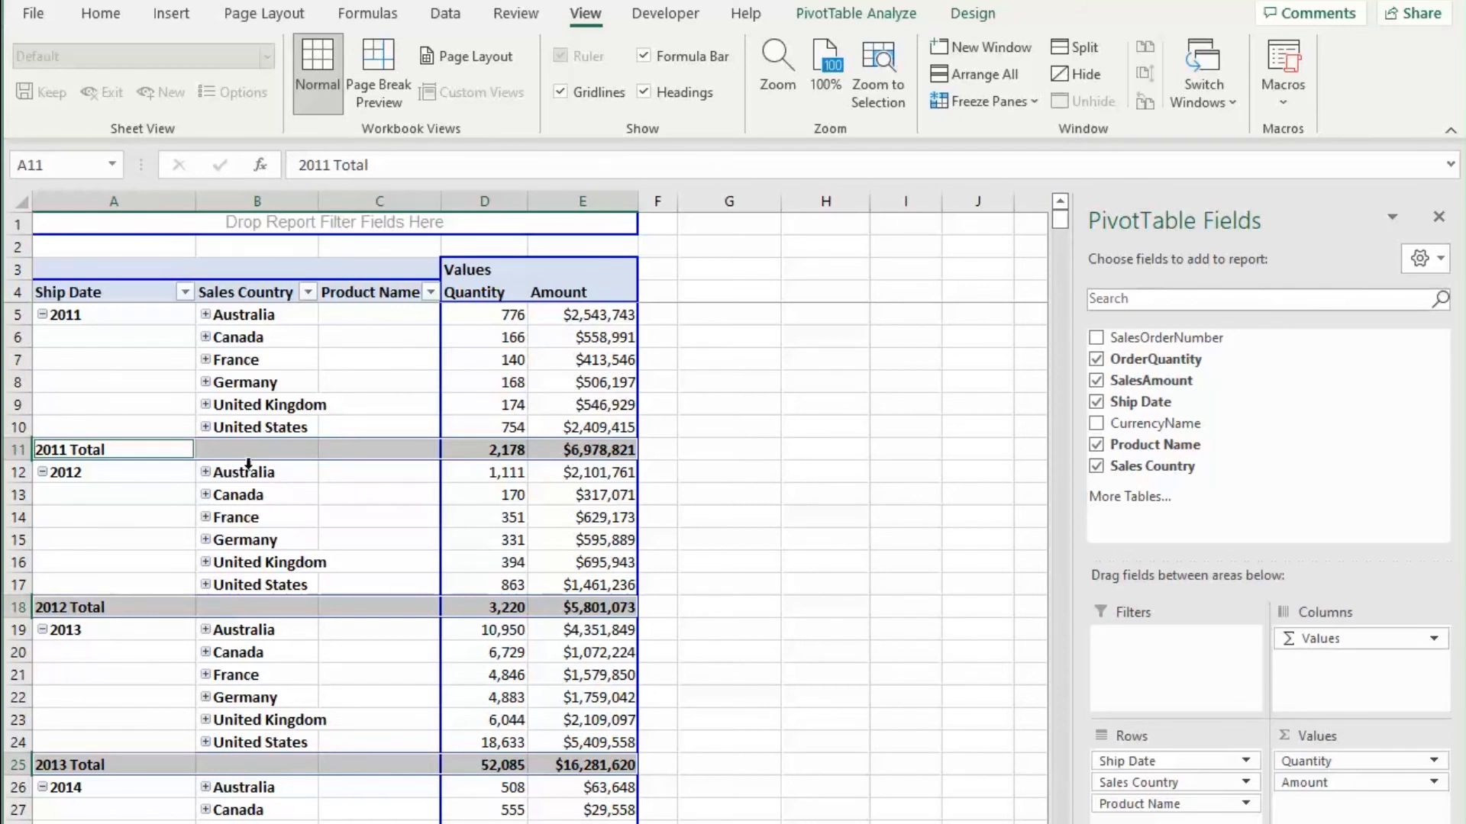
{"action": "right_click", "coordinate": [182, 452]}
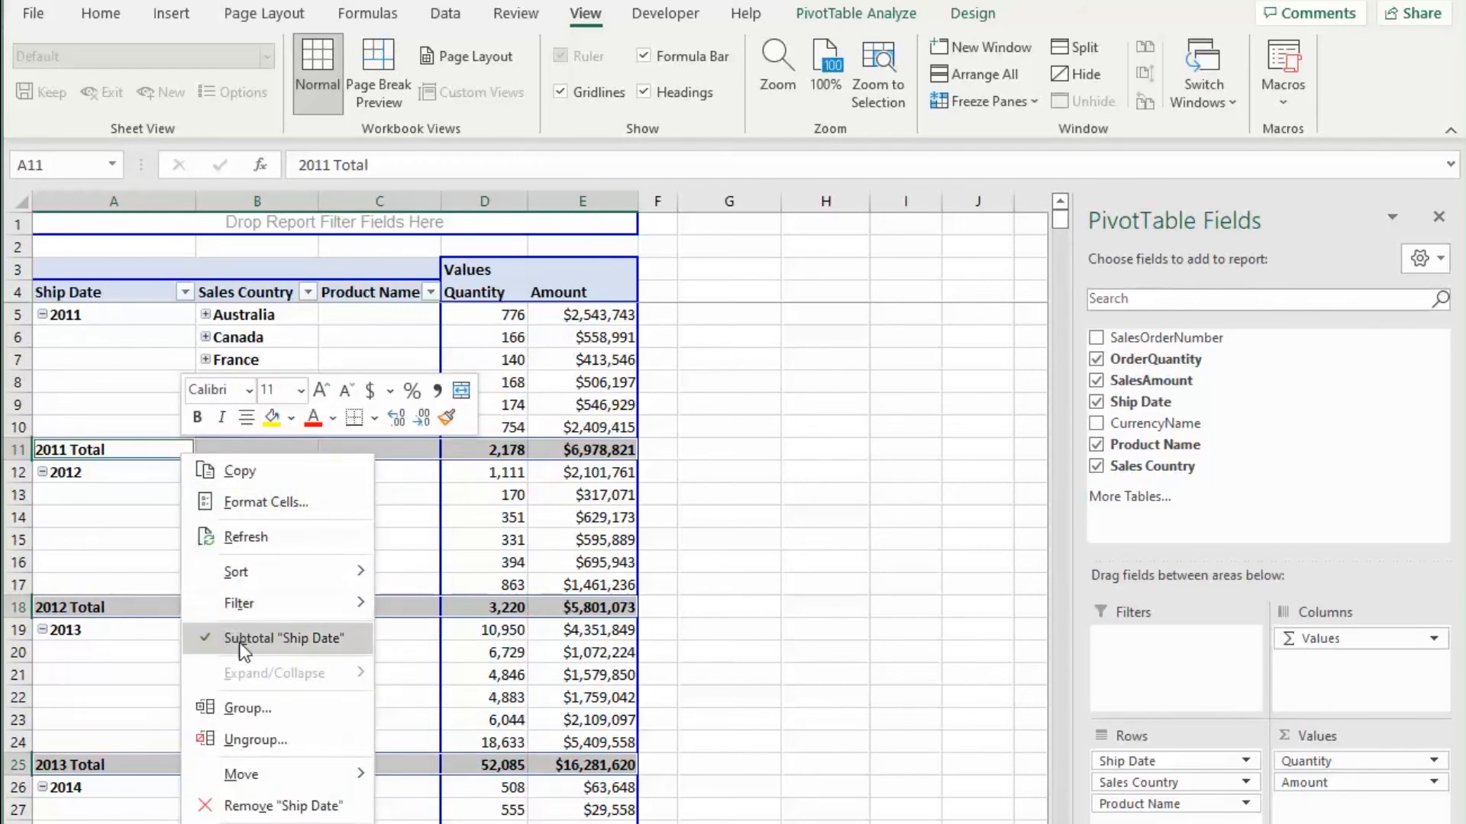
{"action": "left_click", "coordinate": [319, 639]}
{"action": "left_click", "coordinate": [715, 582]}
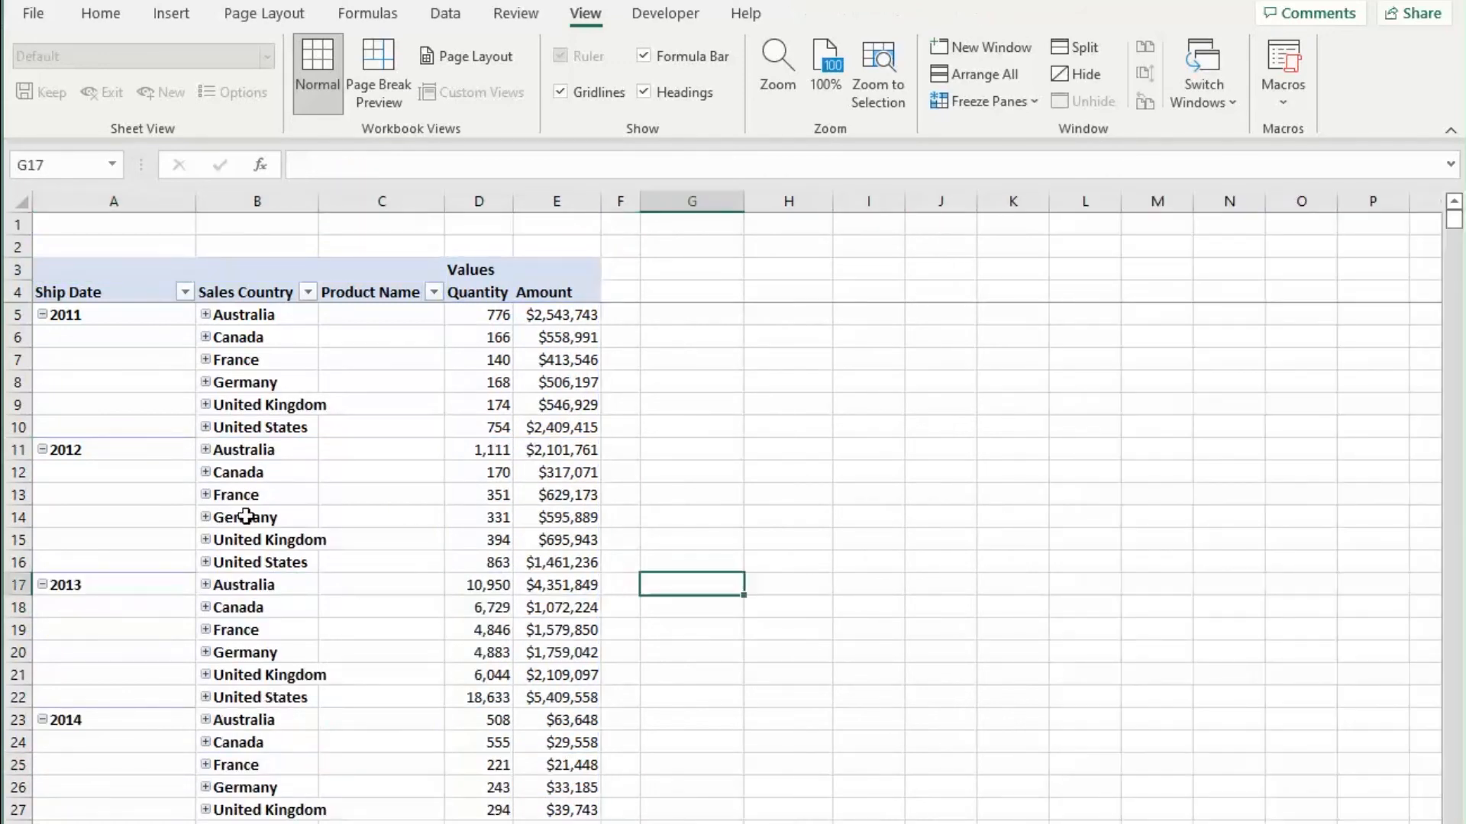
Step: Turn the Ship Date subtotals back on
{"action": "scroll", "coordinate": [884, 512], "scroll_direction": "down", "scroll_amount": 2}
{"action": "scroll", "coordinate": [883, 512], "scroll_direction": "up", "scroll_amount": 2}
{"action": "right_click", "coordinate": [142, 314]}
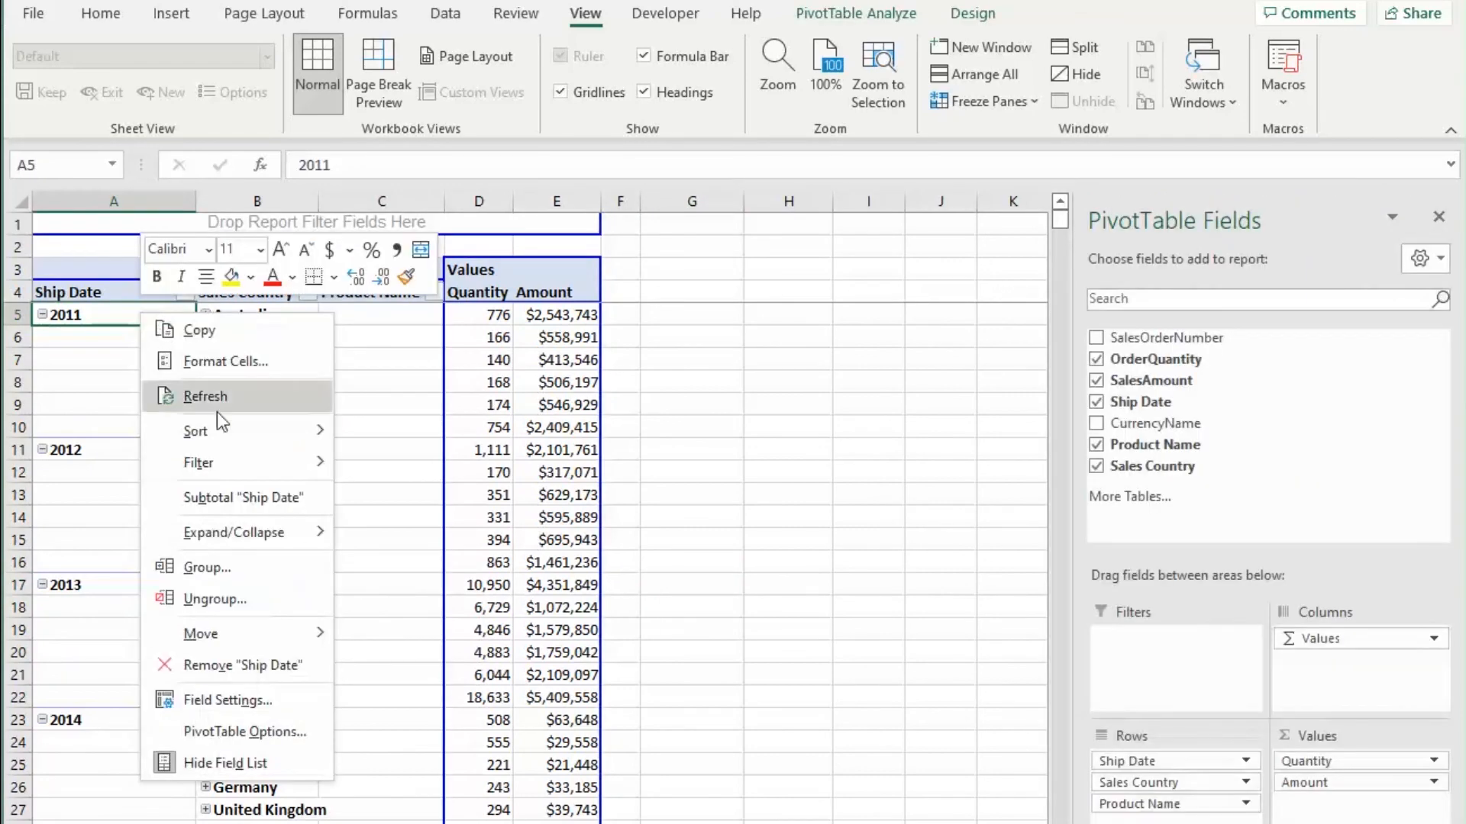
{"action": "left_click", "coordinate": [239, 500]}
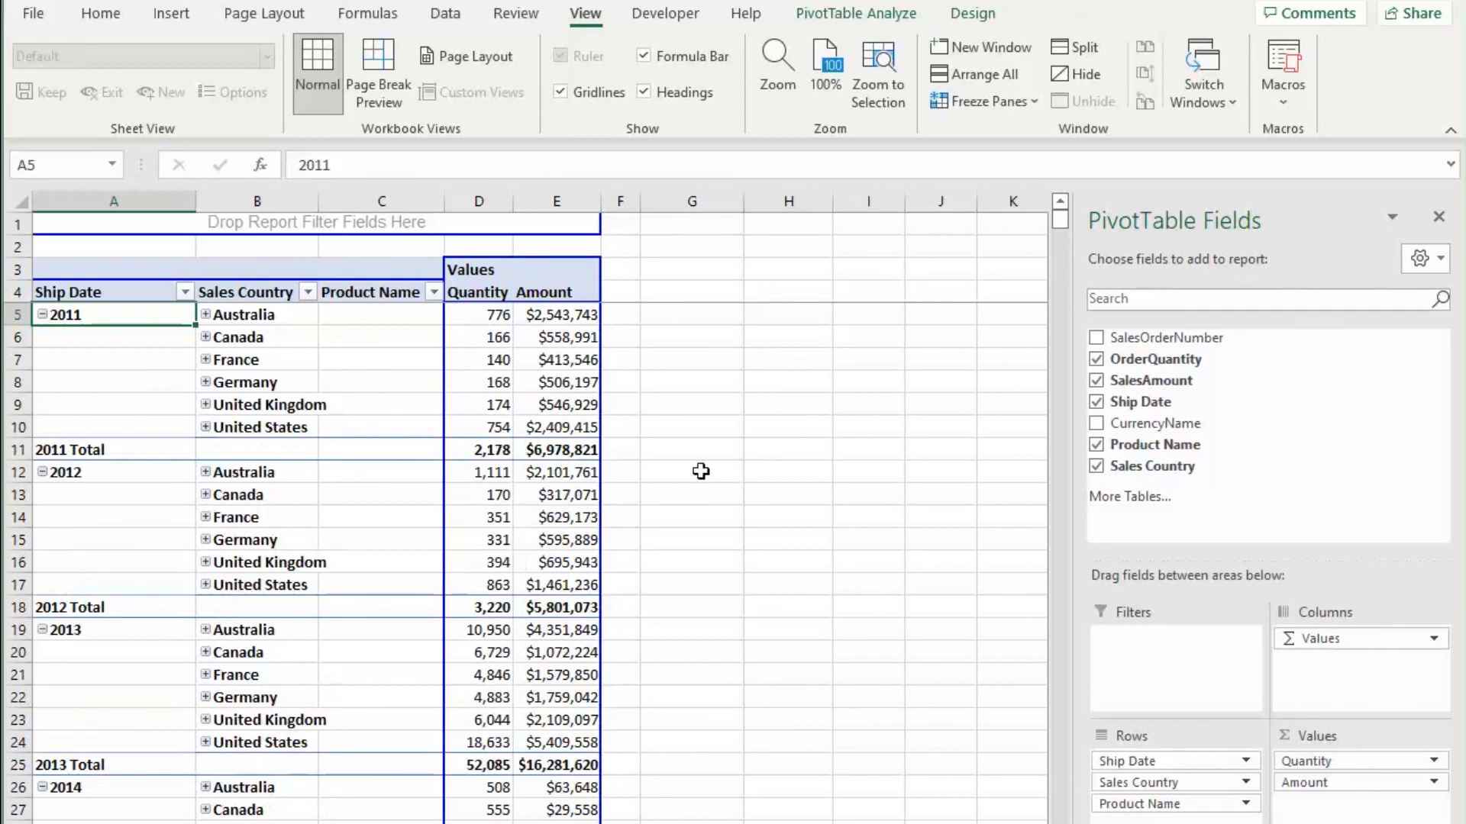
Step: Turn off the Ship Date subtotals in the pivot table again
{"action": "left_click", "coordinate": [868, 450]}
{"action": "scroll", "coordinate": [654, 616], "scroll_direction": "down", "scroll_amount": 3}
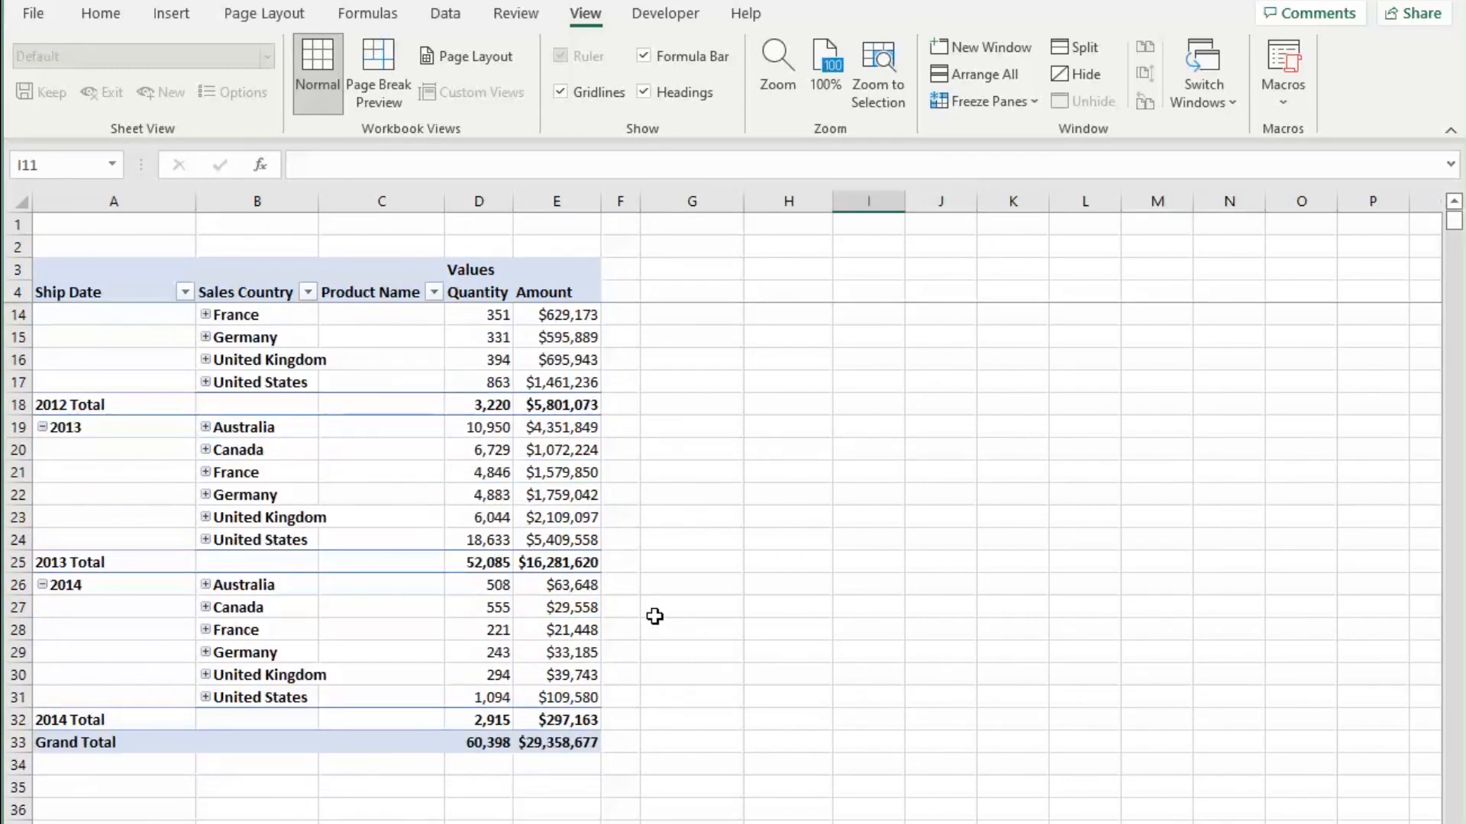
{"action": "scroll", "coordinate": [654, 616], "scroll_direction": "up", "scroll_amount": 3}
{"action": "left_click", "coordinate": [156, 452]}
{"action": "right_click", "coordinate": [155, 451]}
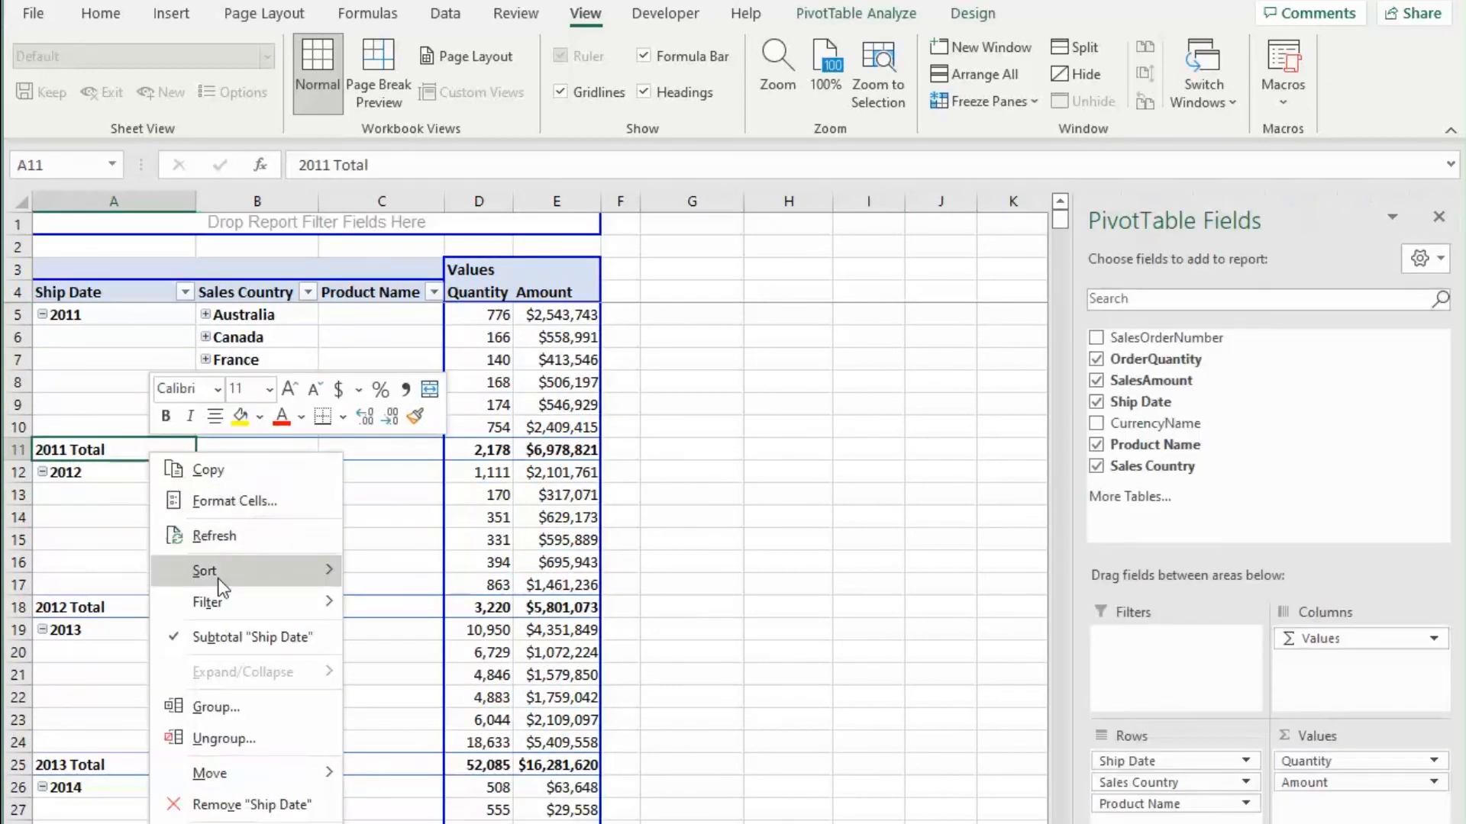
{"action": "left_click", "coordinate": [229, 544]}
{"action": "left_click", "coordinate": [802, 518]}
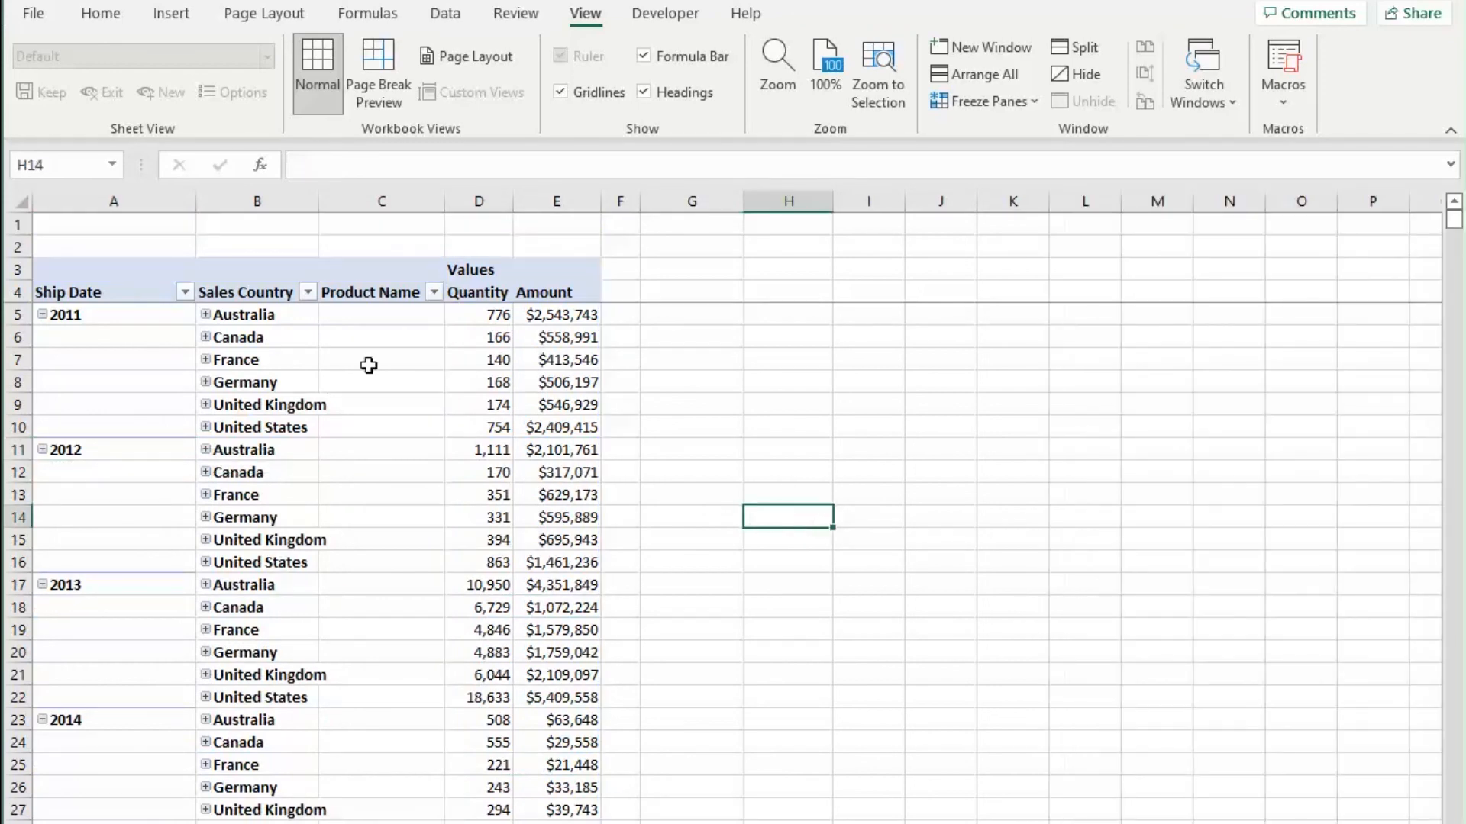
Step: Expand the 2011 Canada row to inspect its product names, then collapse it again
{"action": "left_click", "coordinate": [81, 315]}
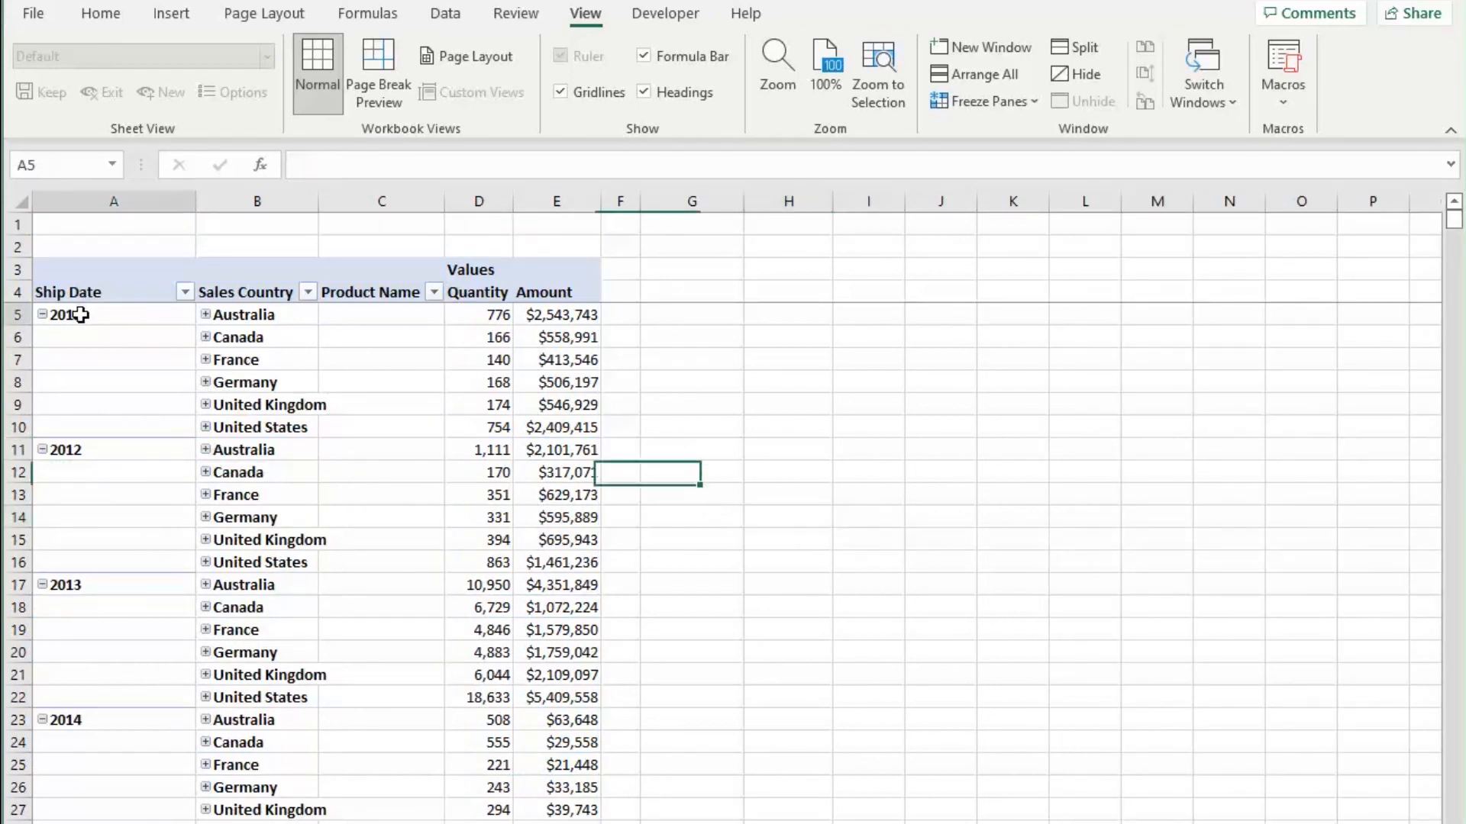
{"action": "left_click", "coordinate": [205, 337]}
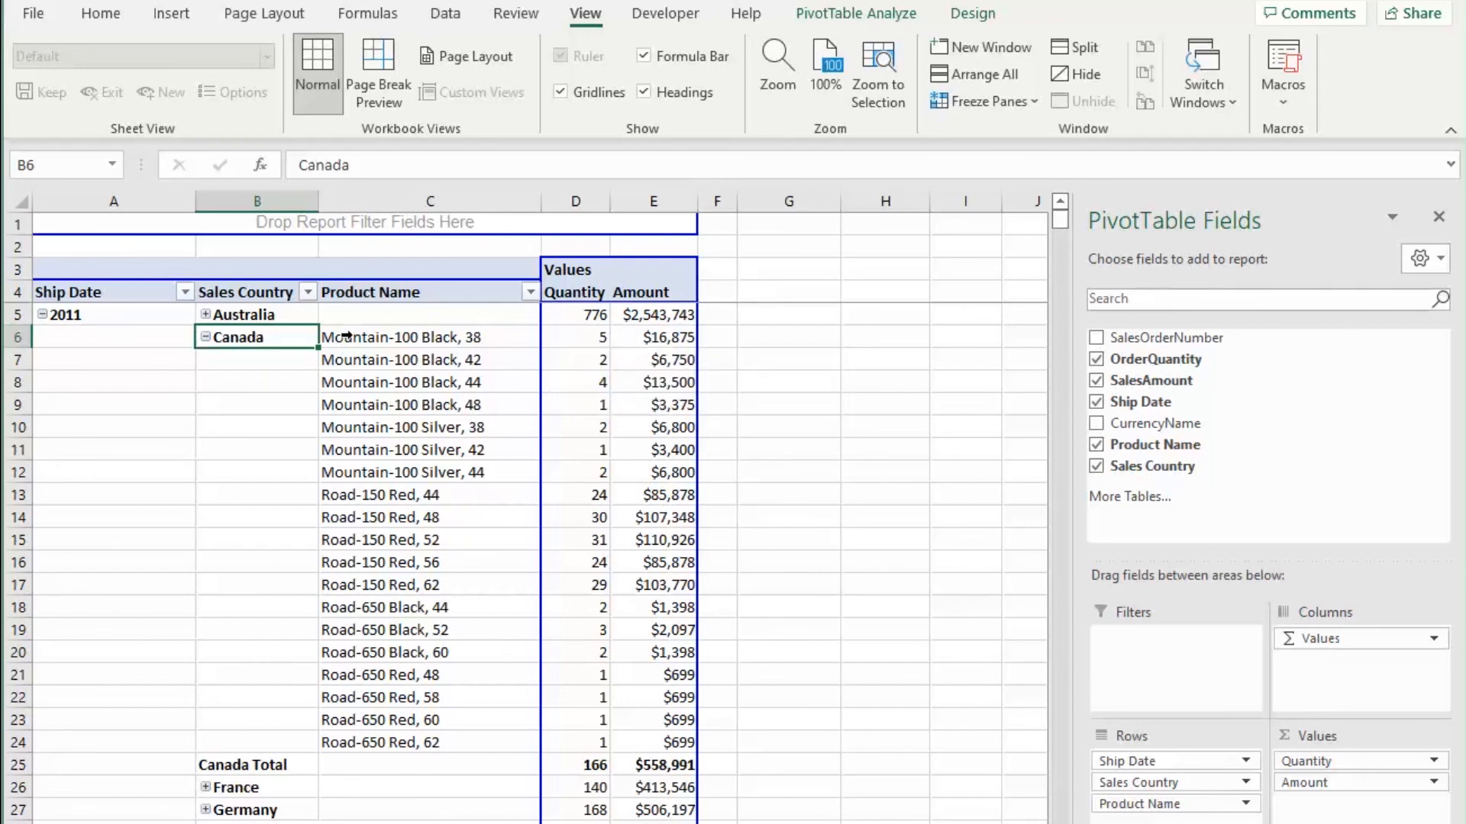
{"action": "left_click_drag", "start_coordinate": [382, 347], "coordinate": [403, 737]}
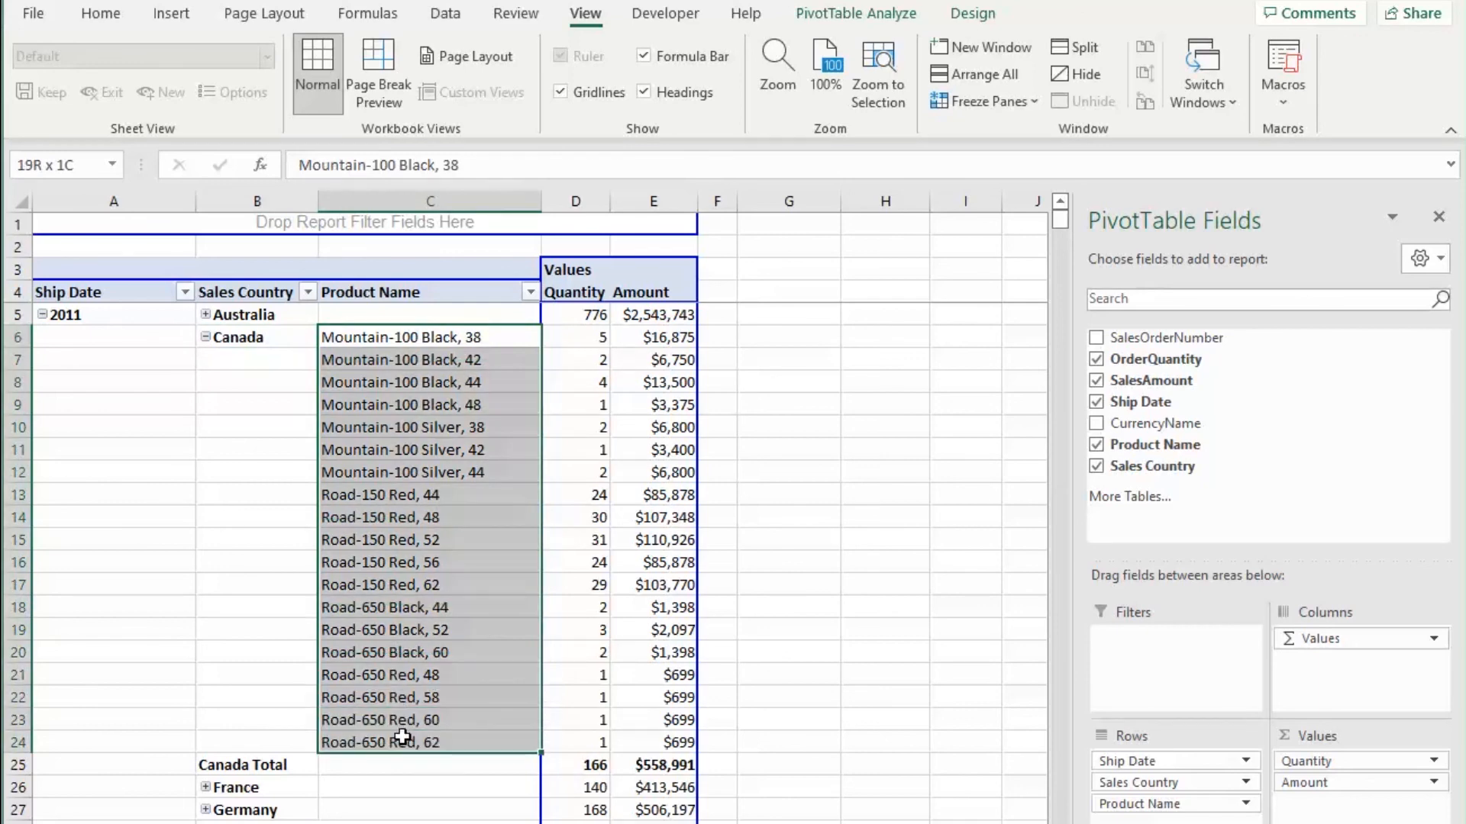
{"action": "left_click", "coordinate": [206, 338]}
{"action": "scroll", "coordinate": [301, 484], "scroll_direction": "down", "scroll_amount": 2}
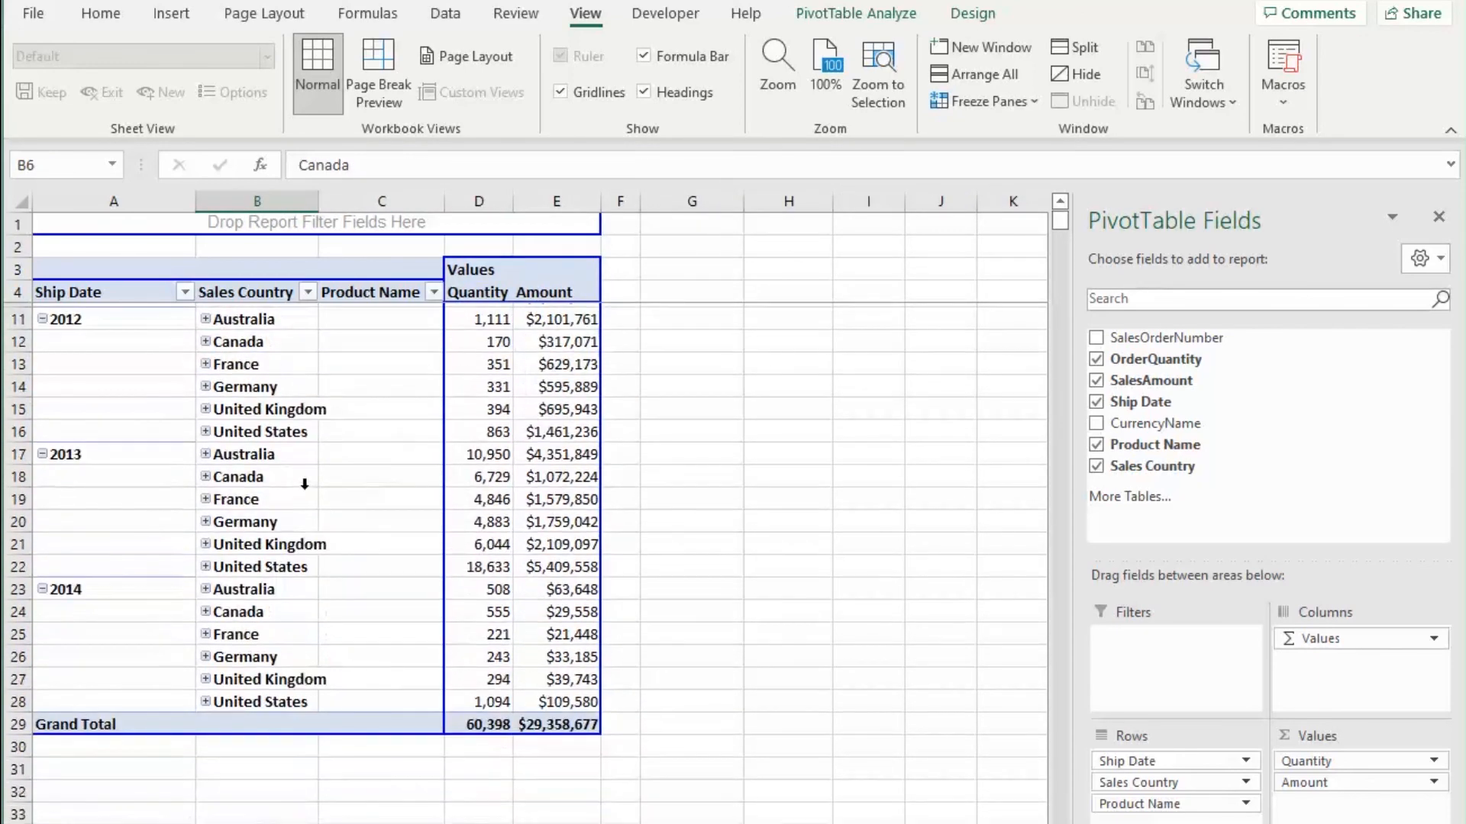
{"action": "scroll", "coordinate": [312, 496], "scroll_direction": "up", "scroll_amount": 2}
{"action": "left_click", "coordinate": [731, 522]}
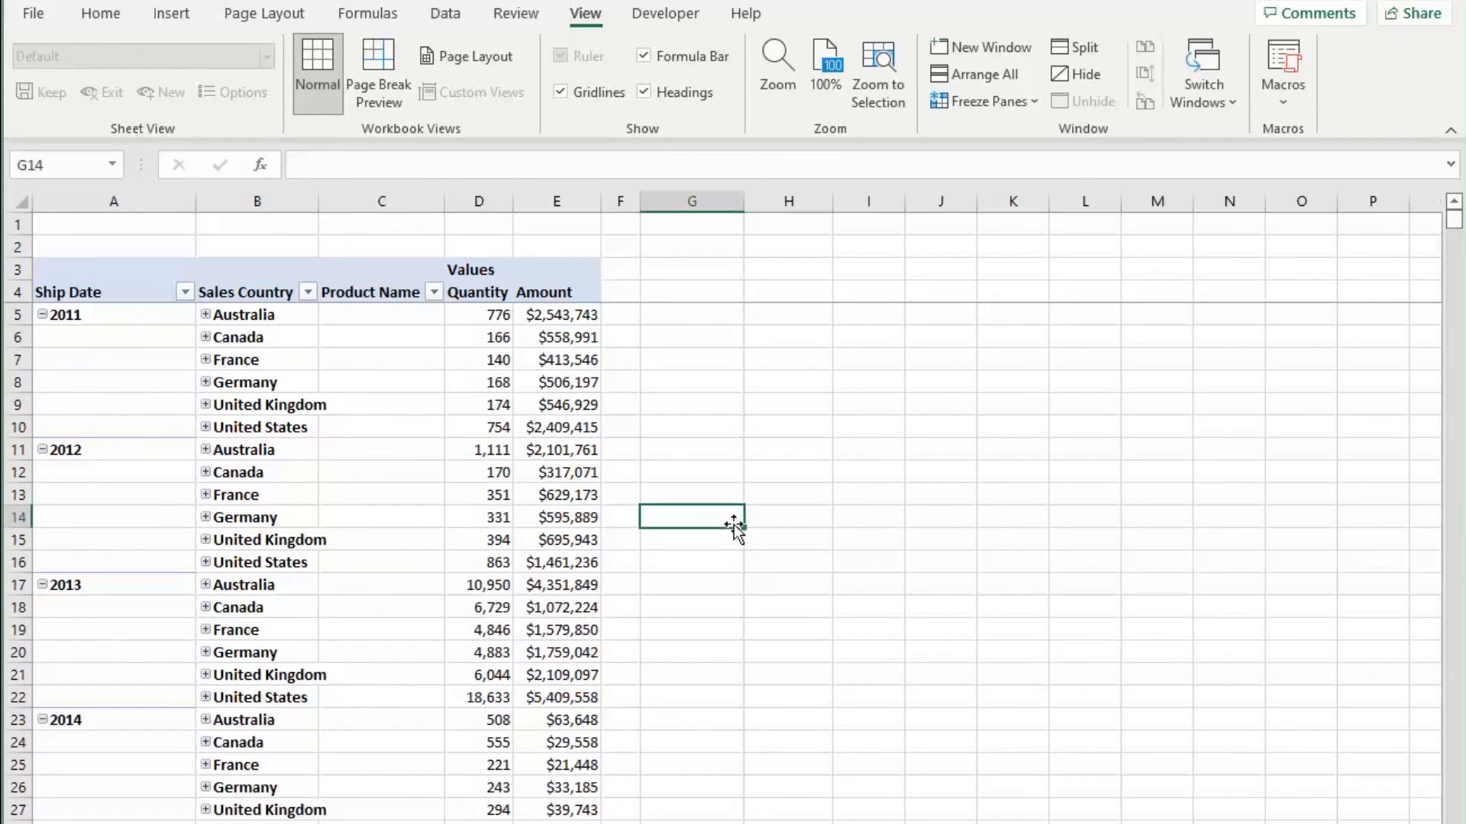